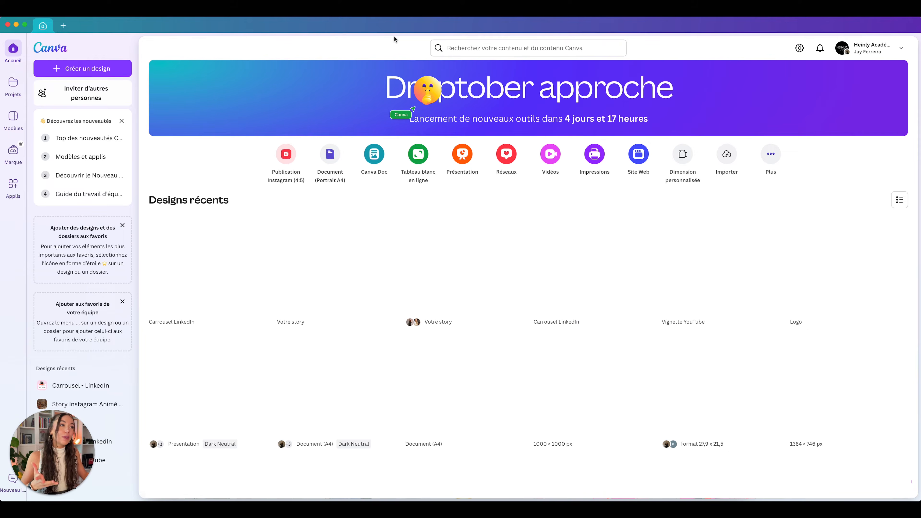
- Search the Canva templates for "logo" from the home page and look over the resulting designs
scroll(477, 46, "down", 1)
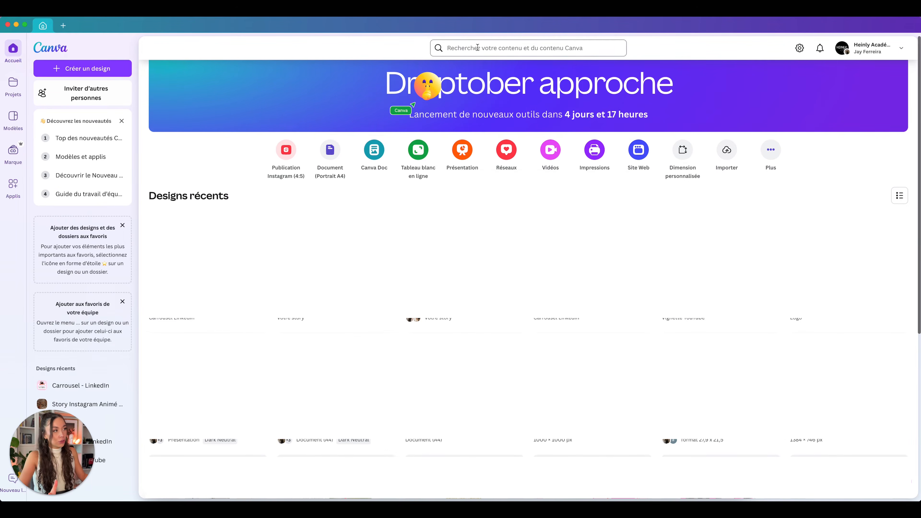
left_click(486, 53)
type("logo")
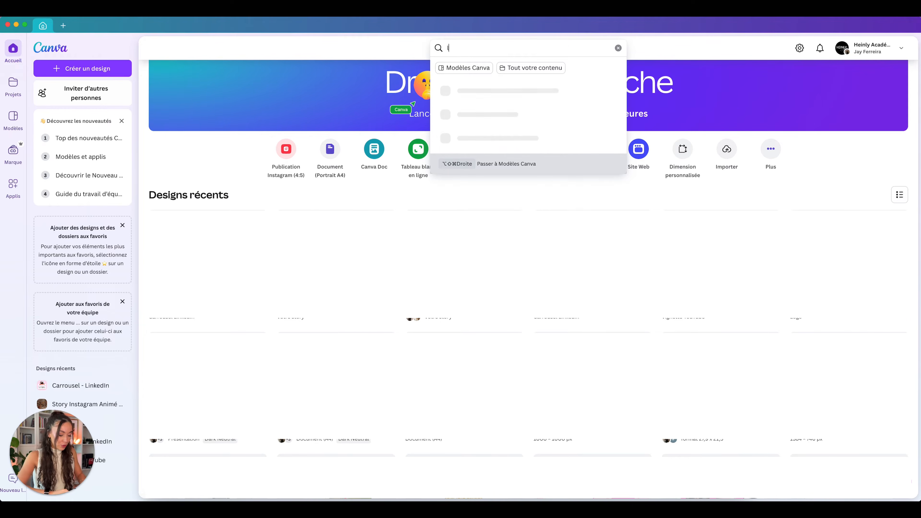
left_click(490, 67)
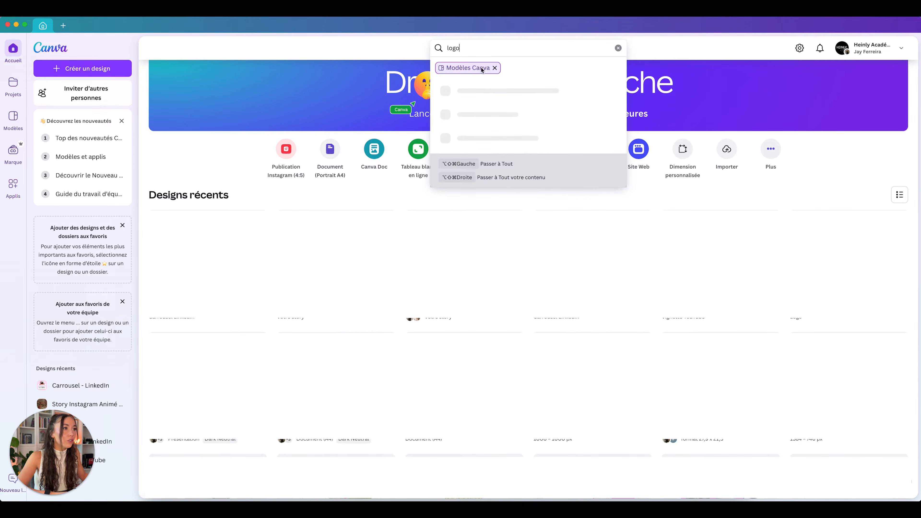
left_click(524, 96)
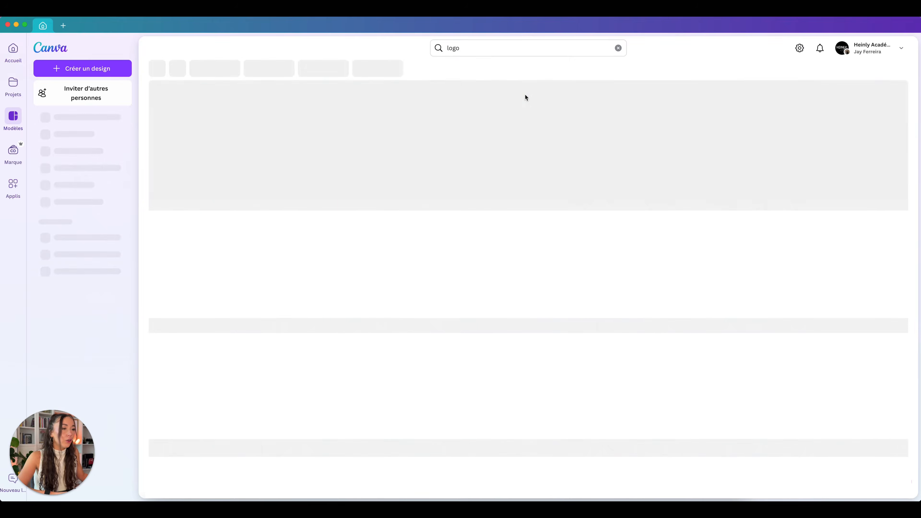
scroll(543, 196, "down", 20)
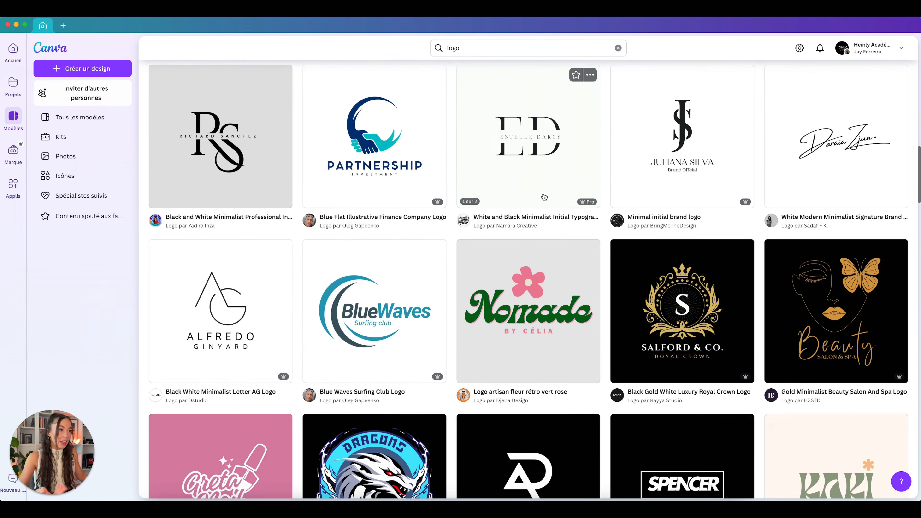
scroll(544, 196, "up", 20)
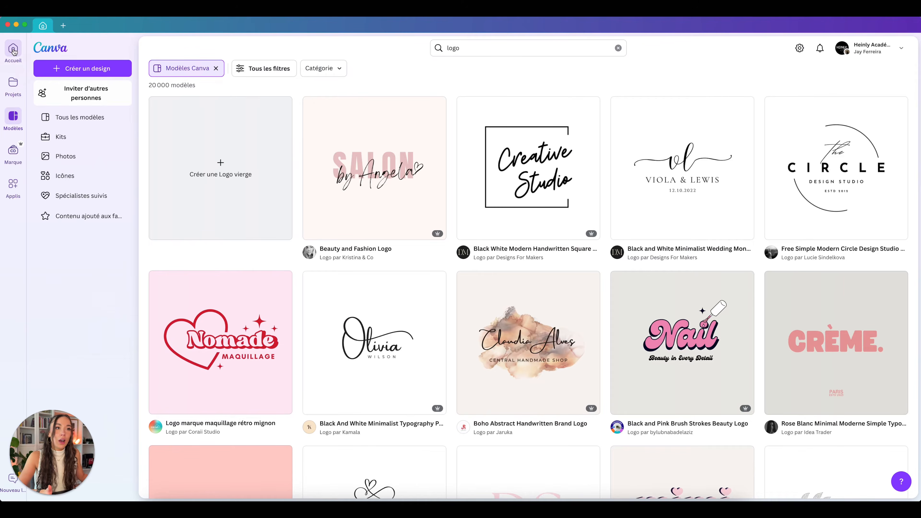
- Open the template library from the home page and search it for "logo" to browse the designs
left_click(14, 51)
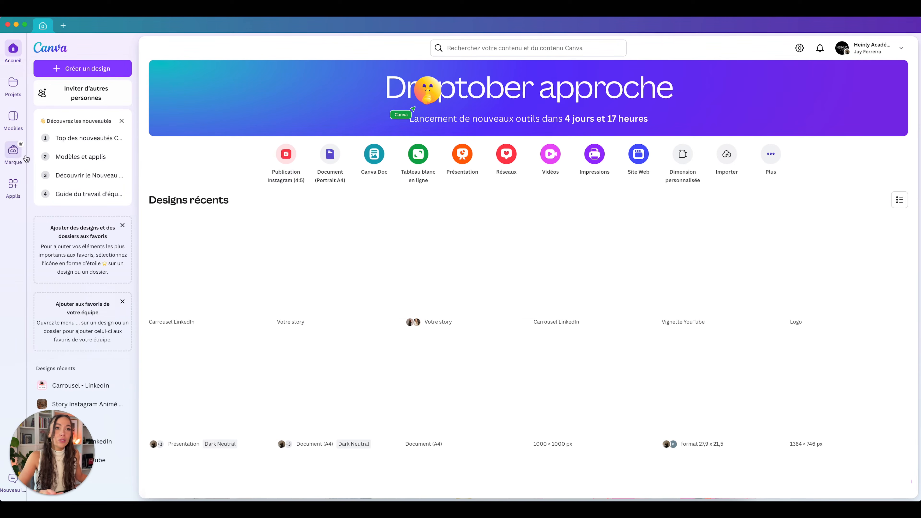
left_click(14, 122)
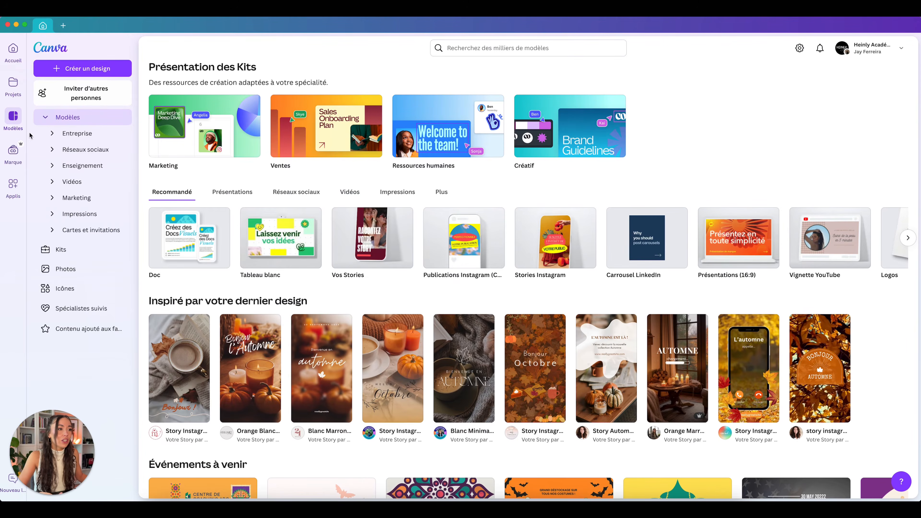
left_click(501, 52)
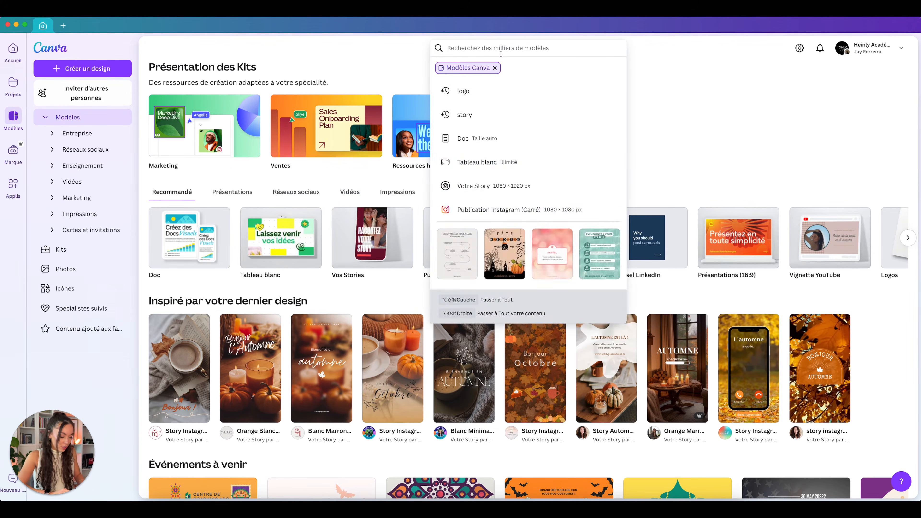
type("logo")
key("Return")
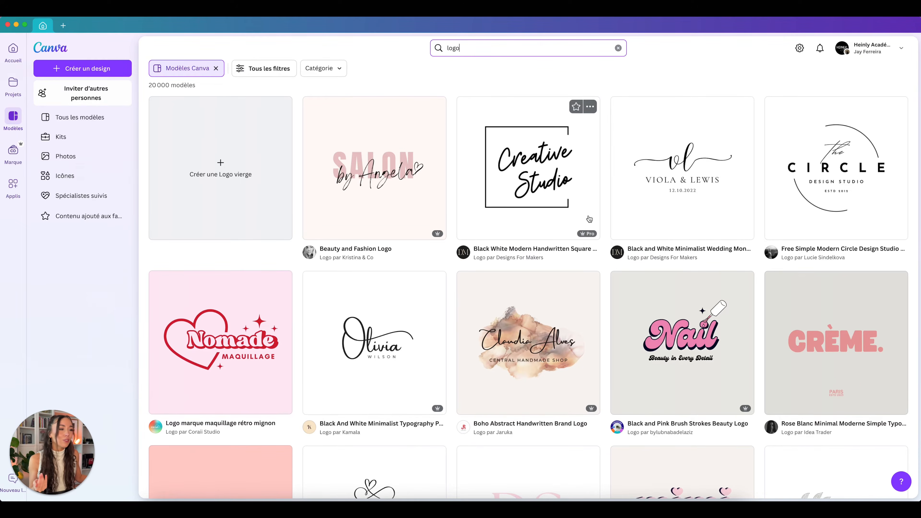
scroll(589, 218, "down", 7)
scroll(588, 217, "down", 13)
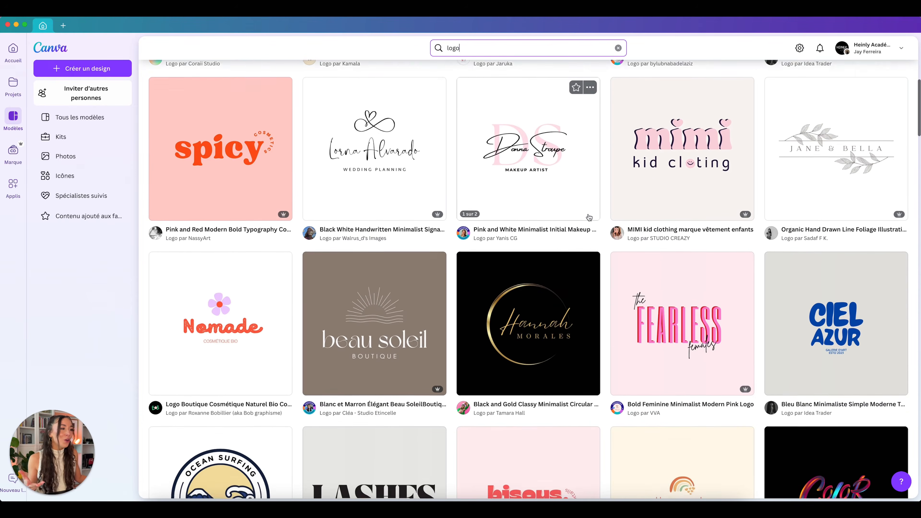
scroll(588, 217, "down", 3)
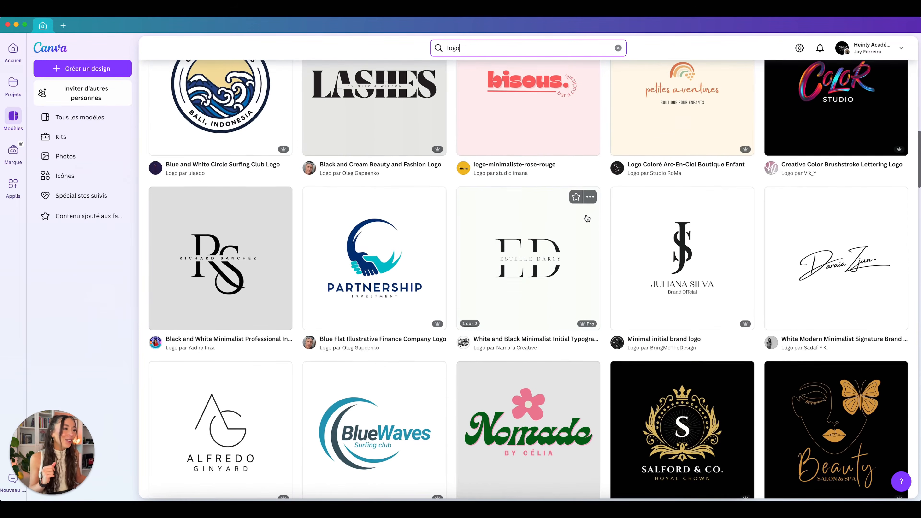
scroll(588, 218, "down", 9)
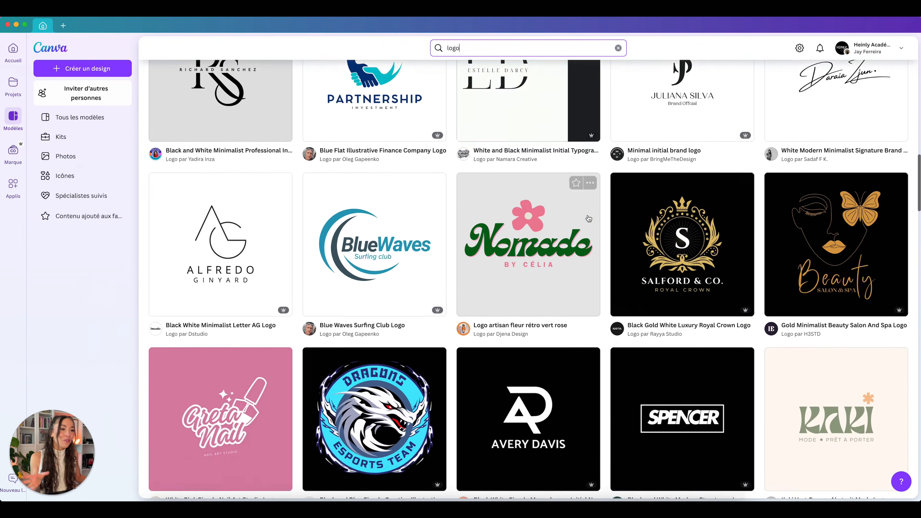
- Select the styles Logo and Moderne as filters for the logo template search
left_click(270, 71)
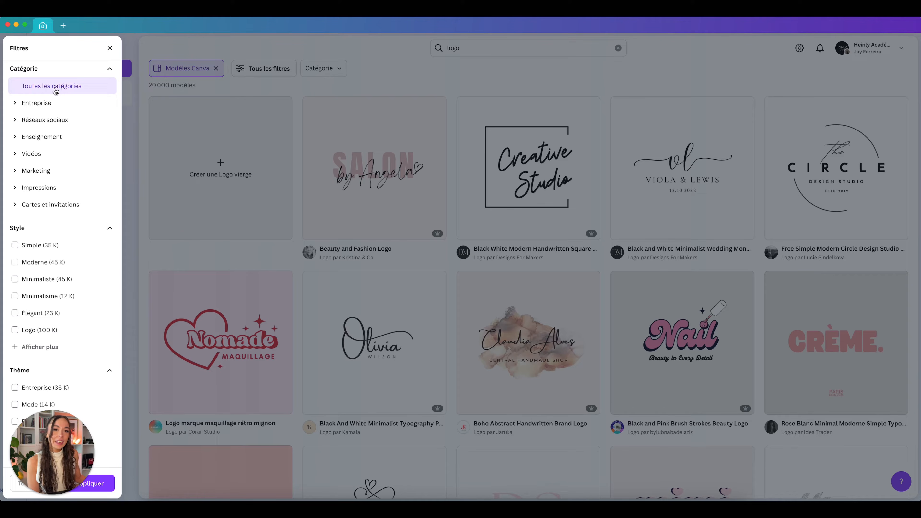
left_click(14, 104)
left_click(14, 105)
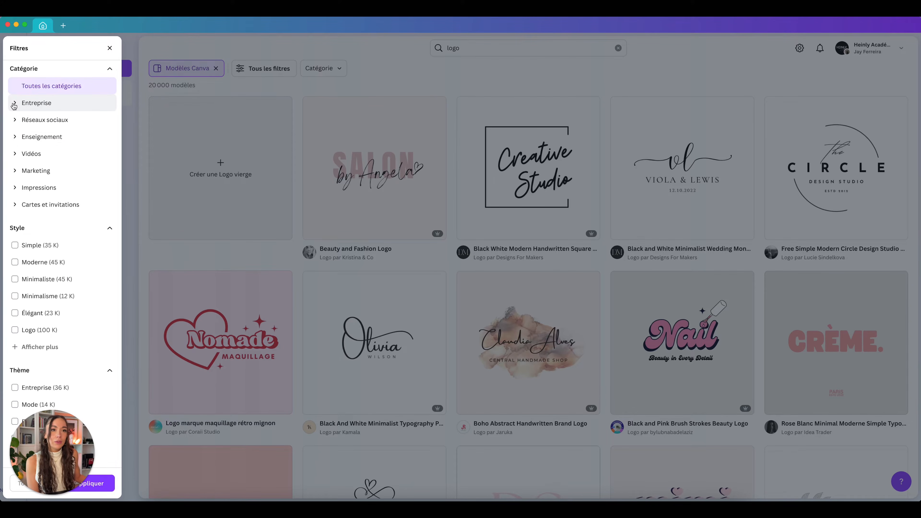
scroll(62, 181, "down", 1)
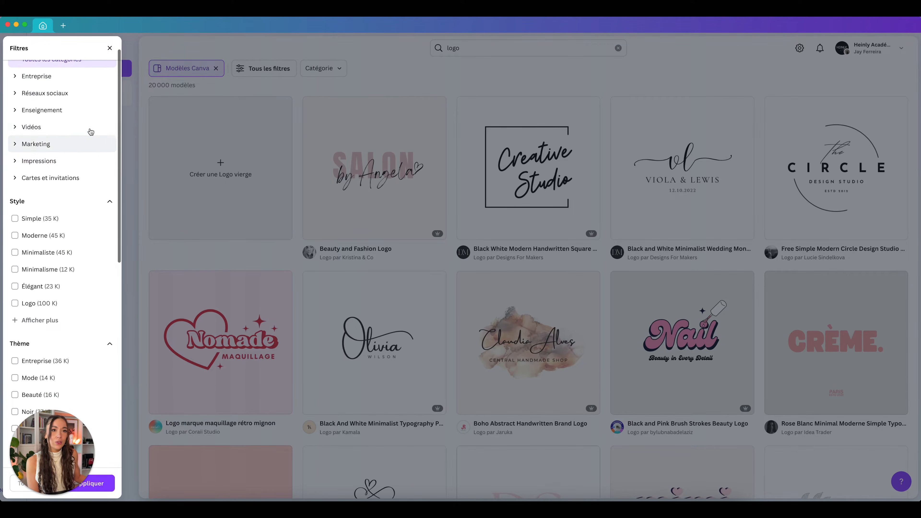
scroll(56, 160, "down", 2)
left_click(40, 171)
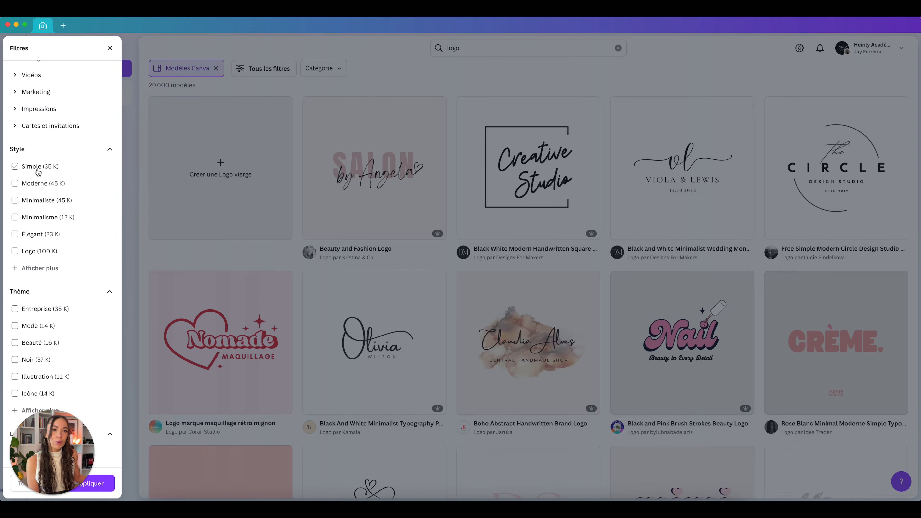
left_click(35, 249)
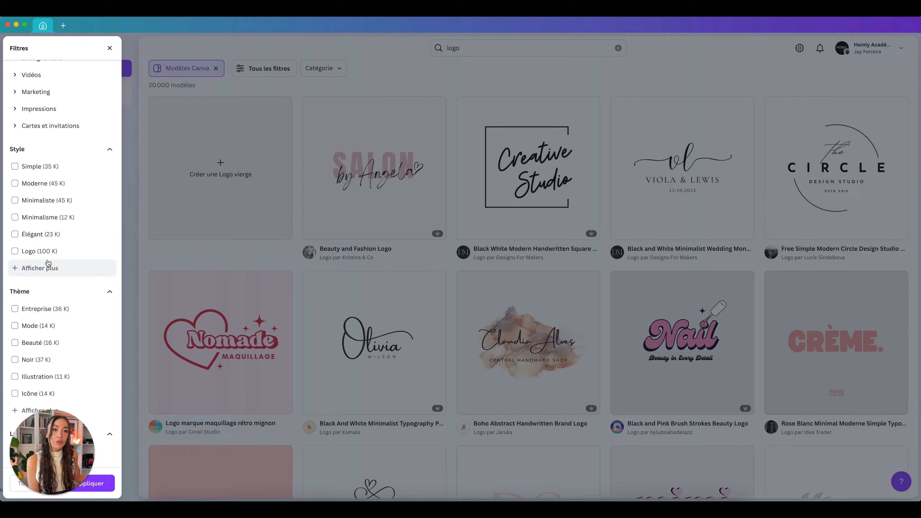
left_click(16, 254)
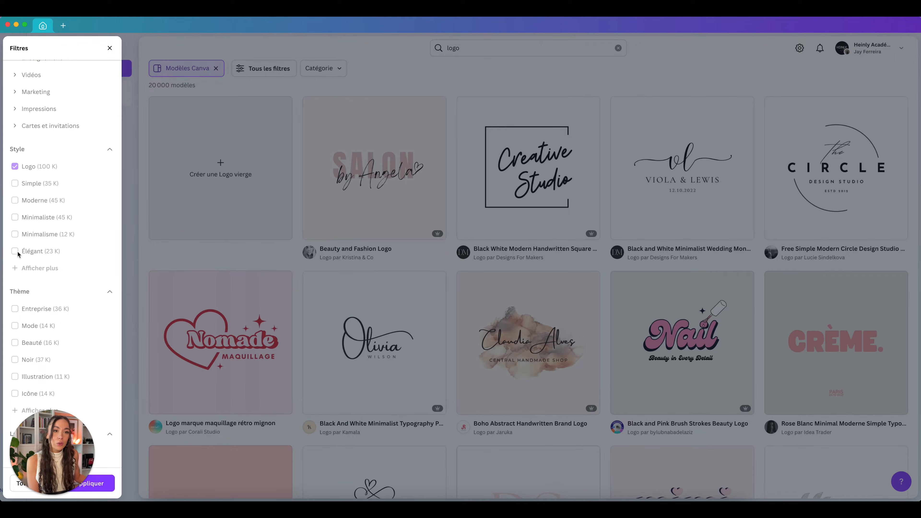
left_click(15, 200)
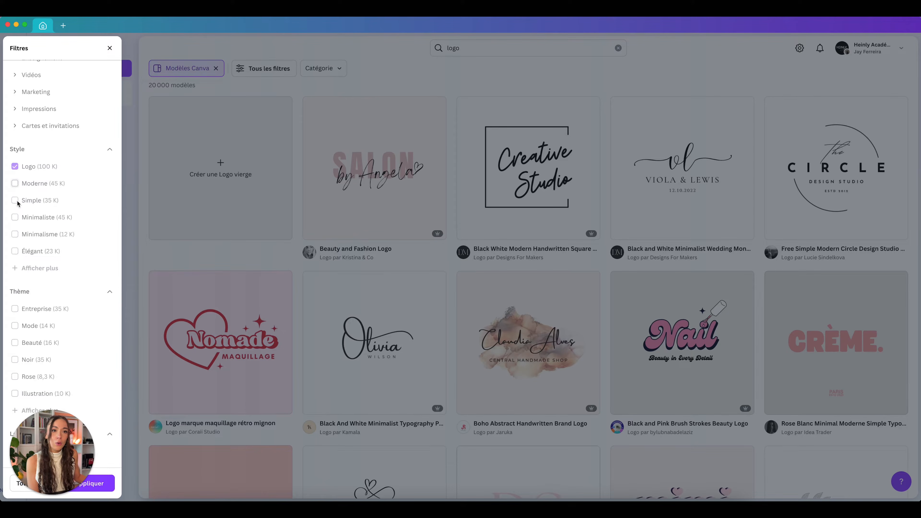
- Add the Comptabilité theme from the expanded theme list and apply the filters to the logo templates
scroll(84, 209, "down", 4)
left_click(40, 294)
scroll(44, 247, "down", 3)
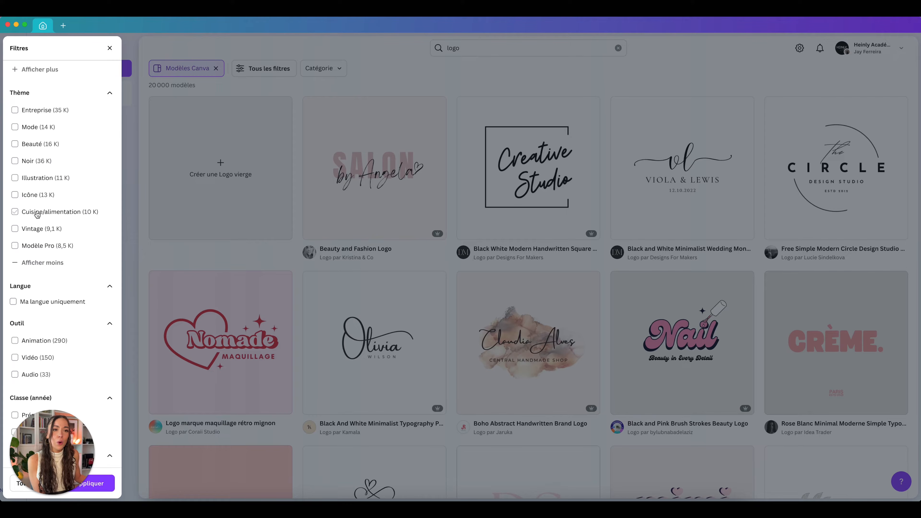
scroll(75, 210, "down", 9)
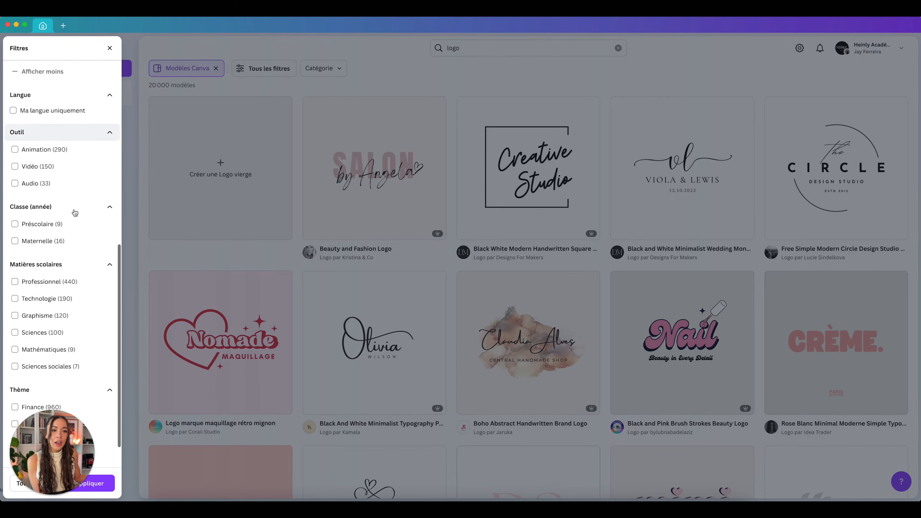
scroll(69, 194, "down", 1)
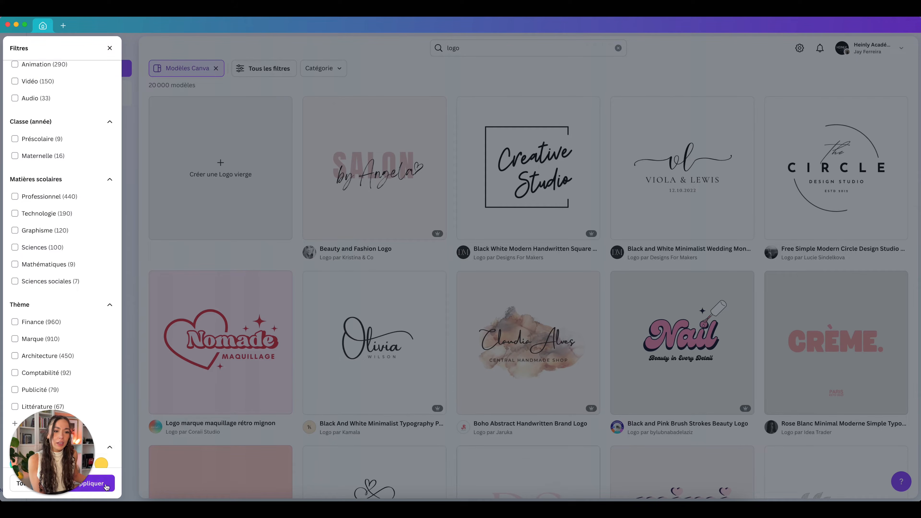
scroll(68, 335, "down", 1)
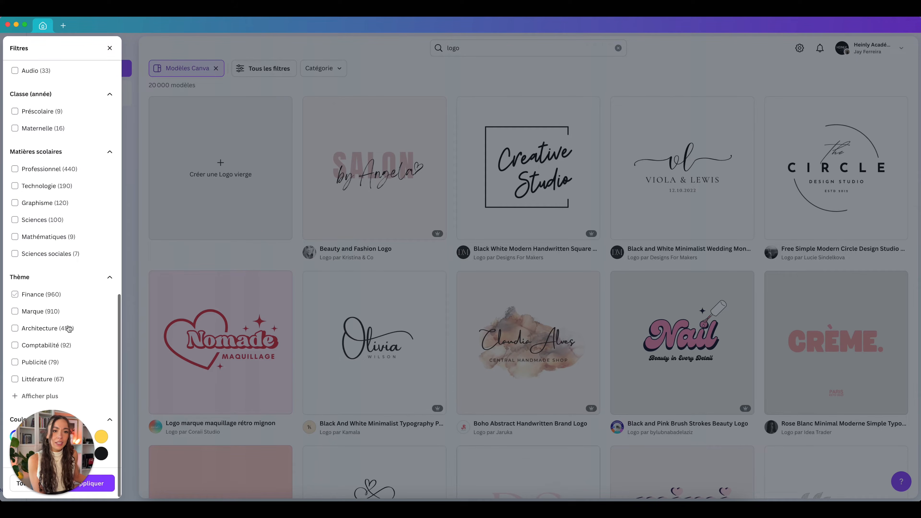
left_click(50, 396)
scroll(88, 336, "down", 2)
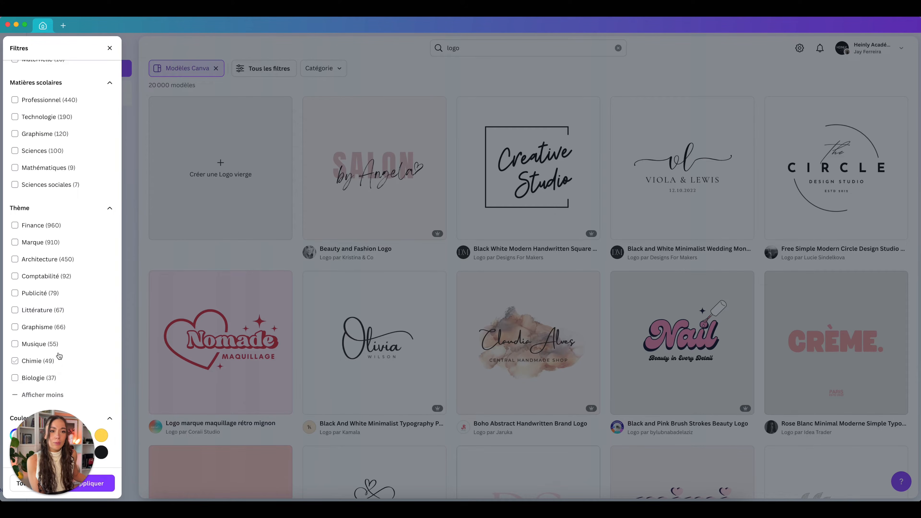
left_click(44, 277)
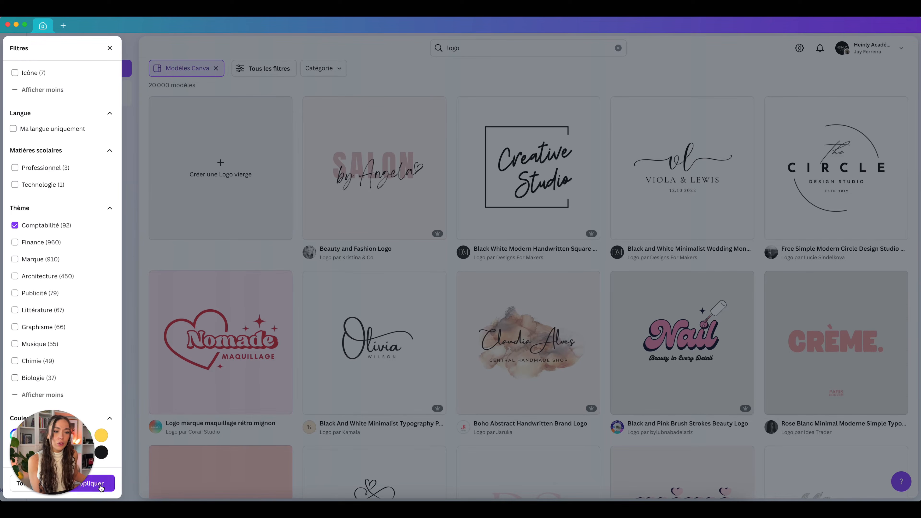
left_click(98, 483)
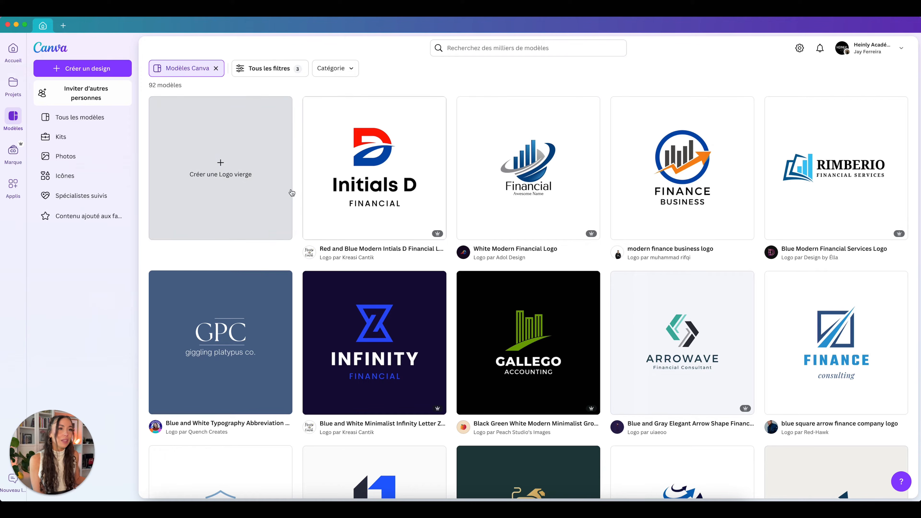
- Examine the filtered accounting logo templates, including the variants of the Initials D design
mouse_move(373, 217)
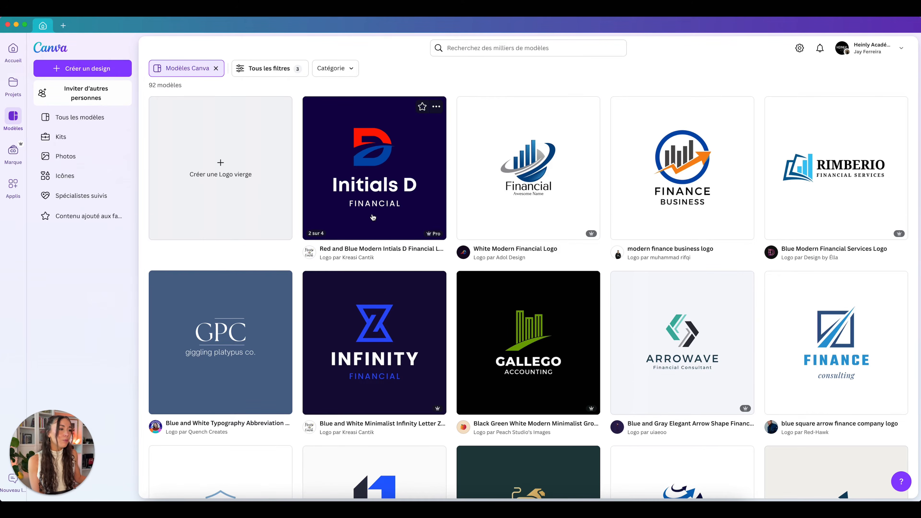
scroll(372, 217, "down", 10)
scroll(372, 217, "down", 12)
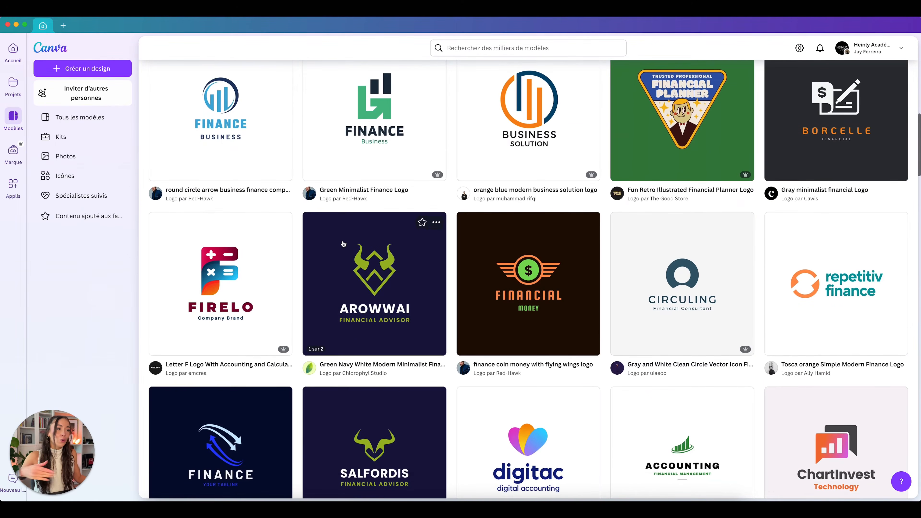
scroll(341, 242, "down", 15)
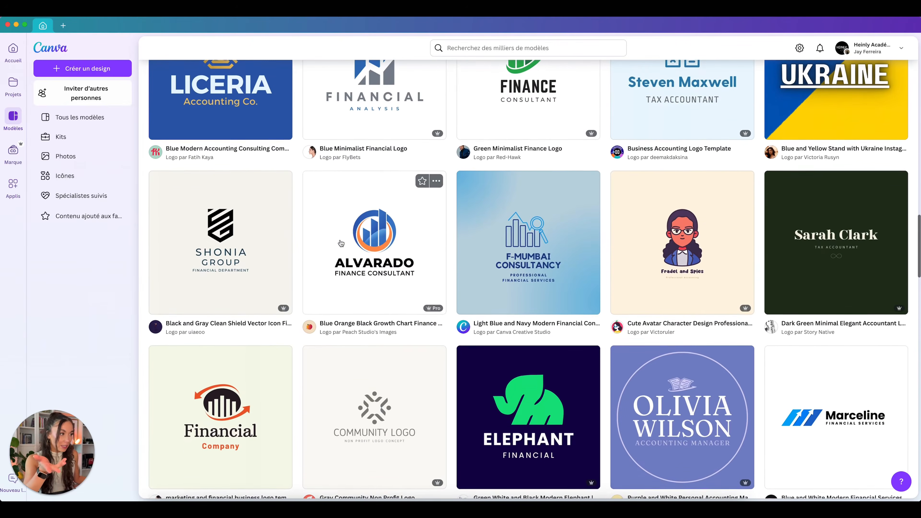
scroll(341, 243, "down", 6)
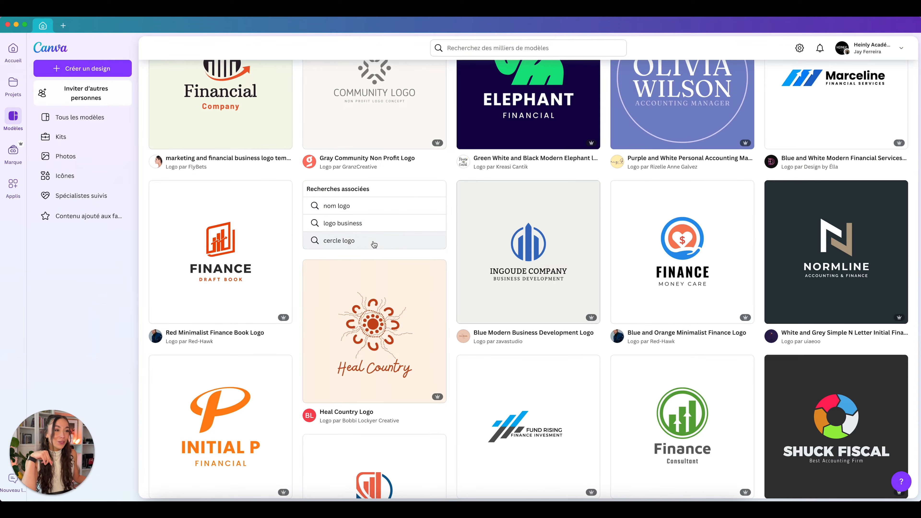
scroll(376, 239, "down", 6)
scroll(375, 240, "up", 20)
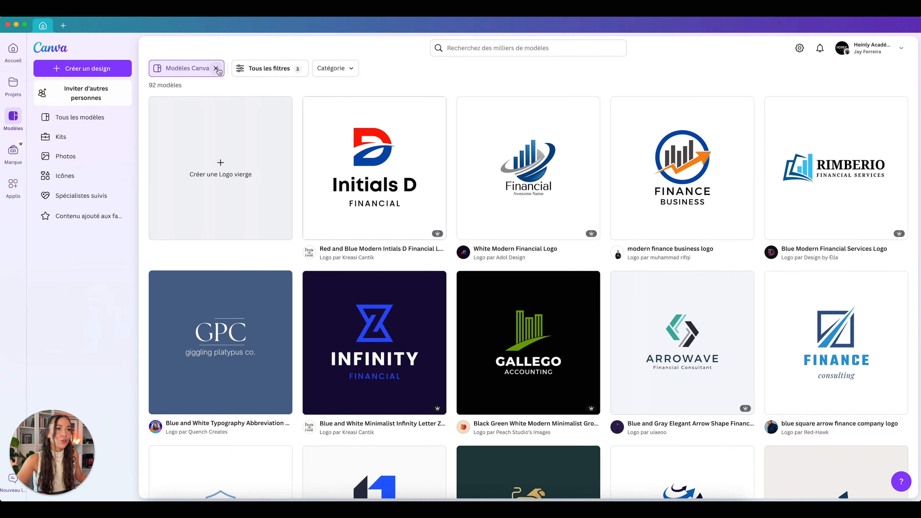
- Try to clear all the filters applied to the logo templates
left_click(272, 69)
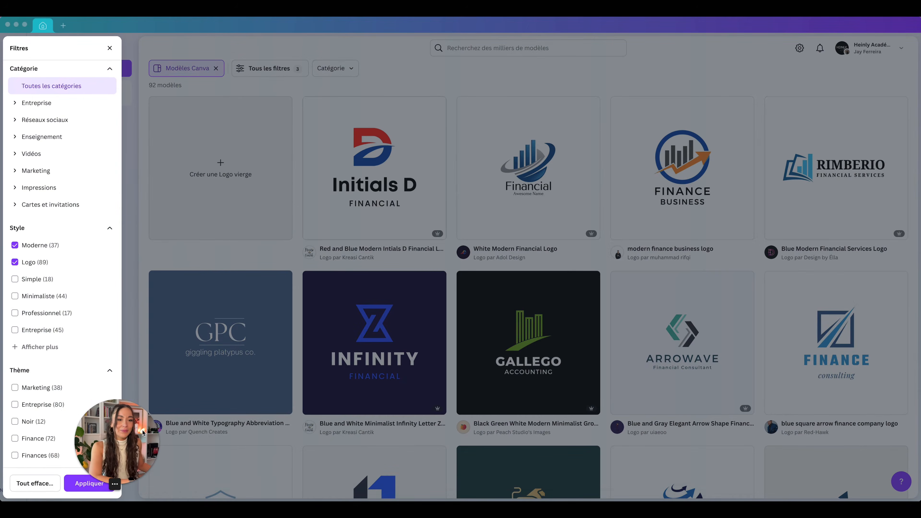
left_click(43, 485)
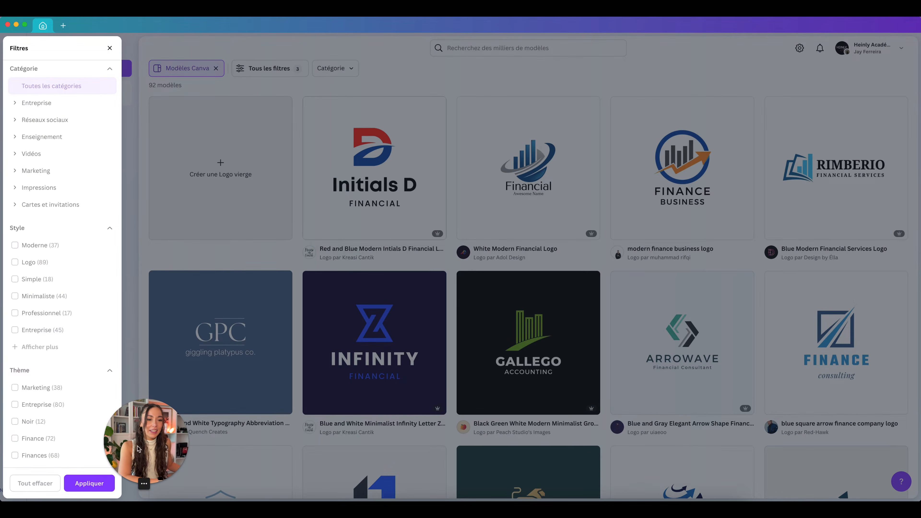
left_click(110, 48)
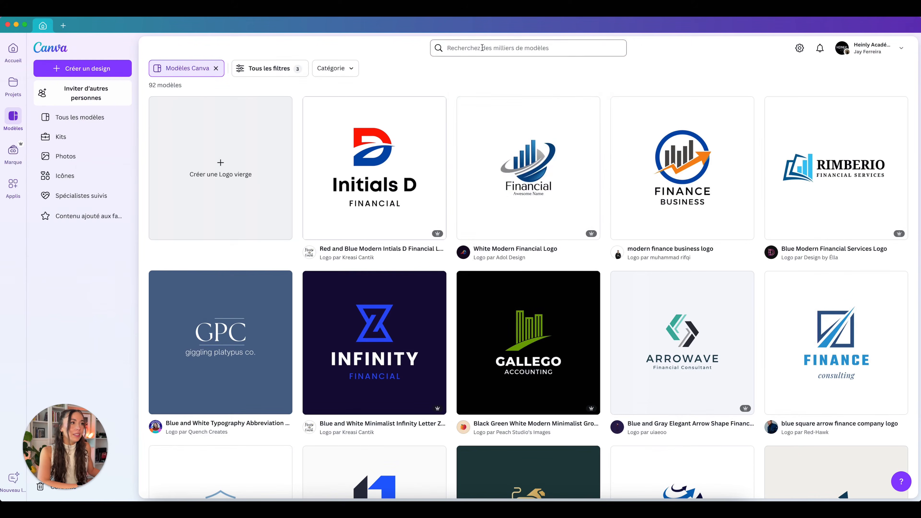
- Search the Canva templates for "logo beauté" and look through the resulting logos
left_click(483, 48)
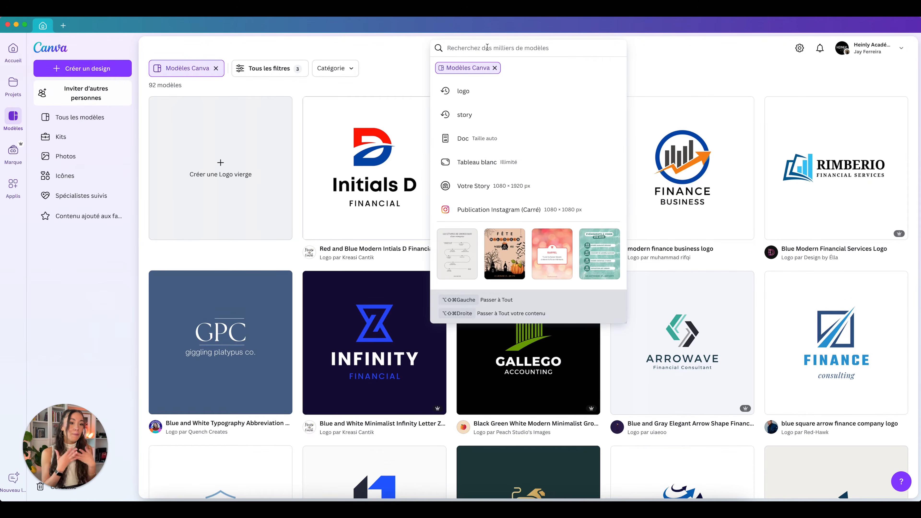
type("logo")
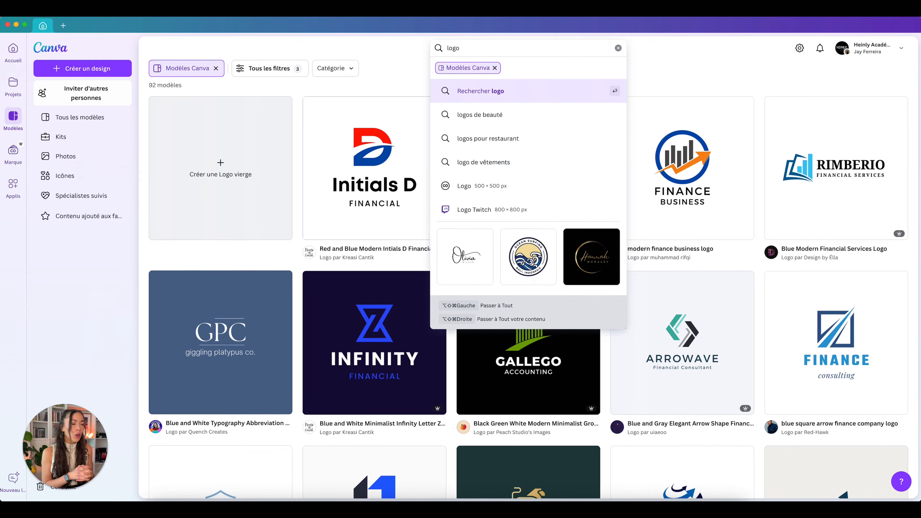
type(" beauté")
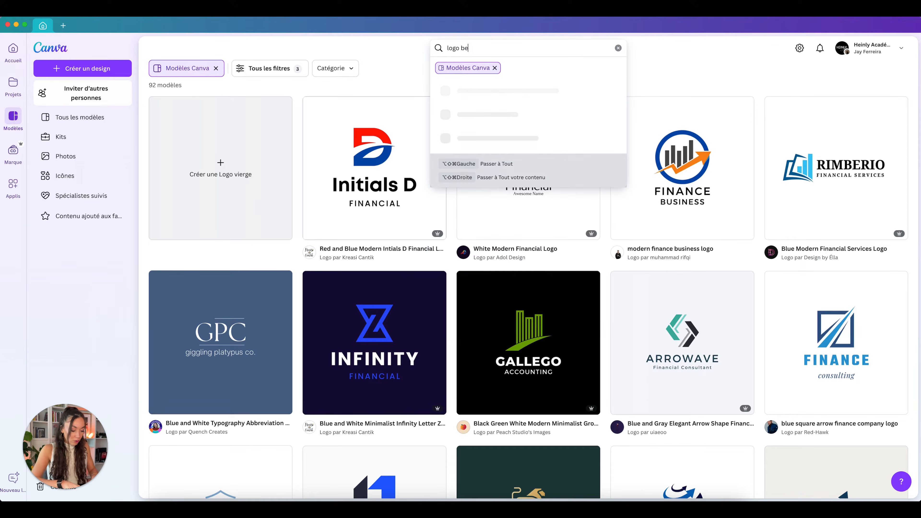
key("Return")
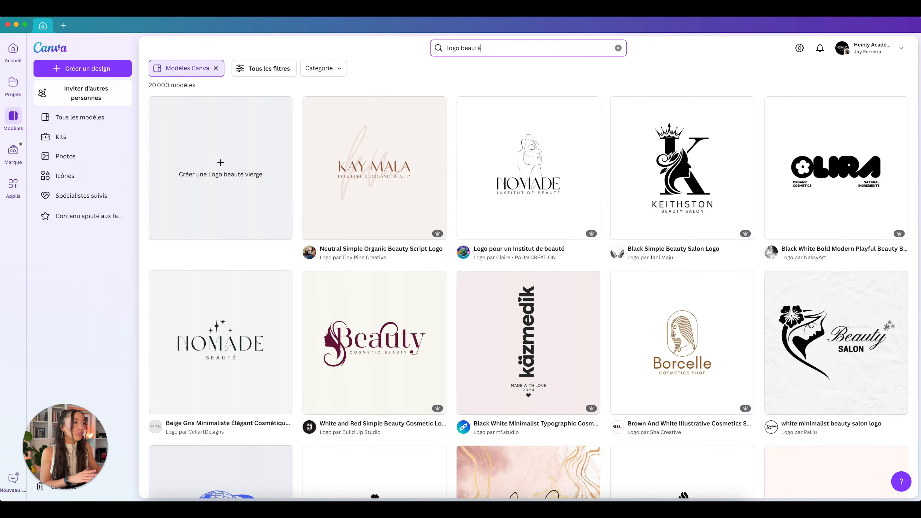
scroll(689, 83, "down", 12)
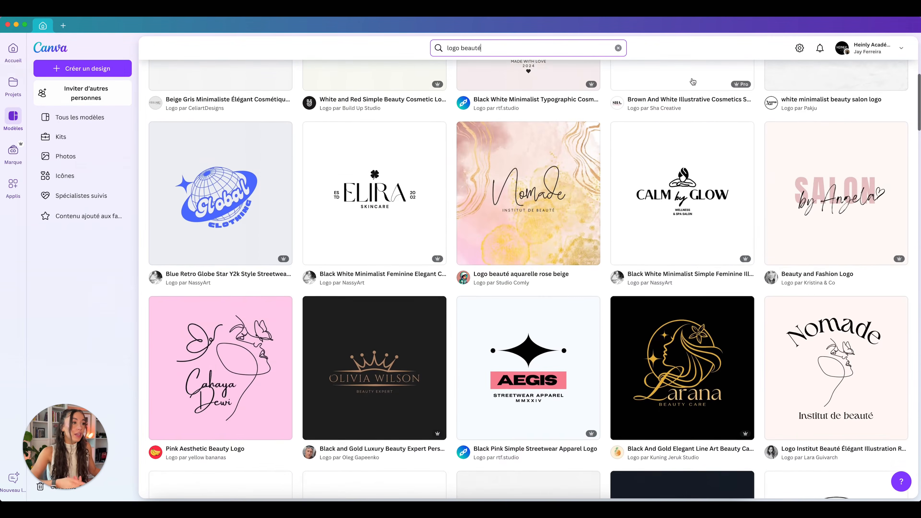
scroll(694, 80, "down", 5)
scroll(694, 81, "up", 20)
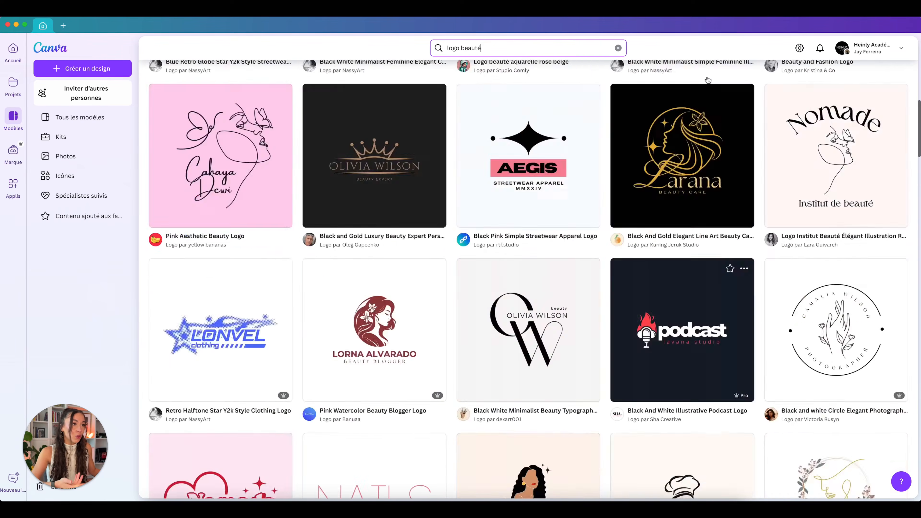
- Change the template search to "logo sport" and look through the resulting sports logos
double_click(468, 48)
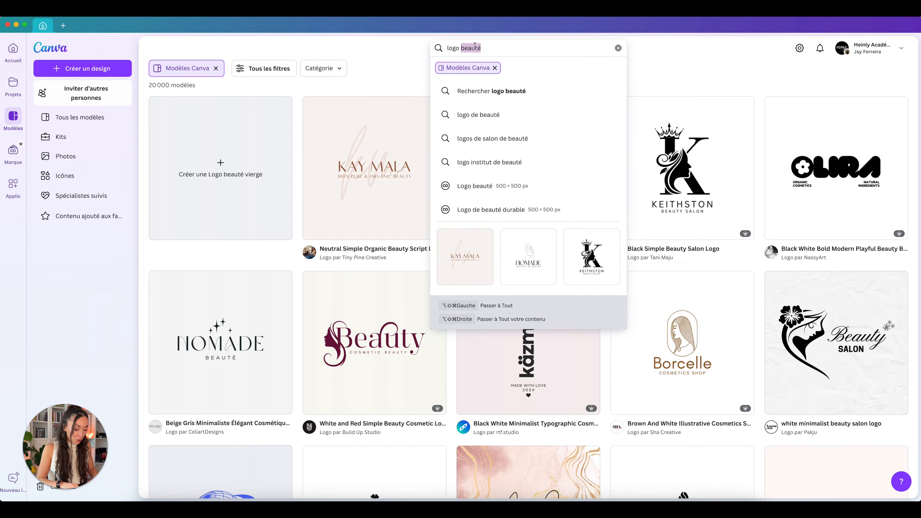
type("sport")
key("Return")
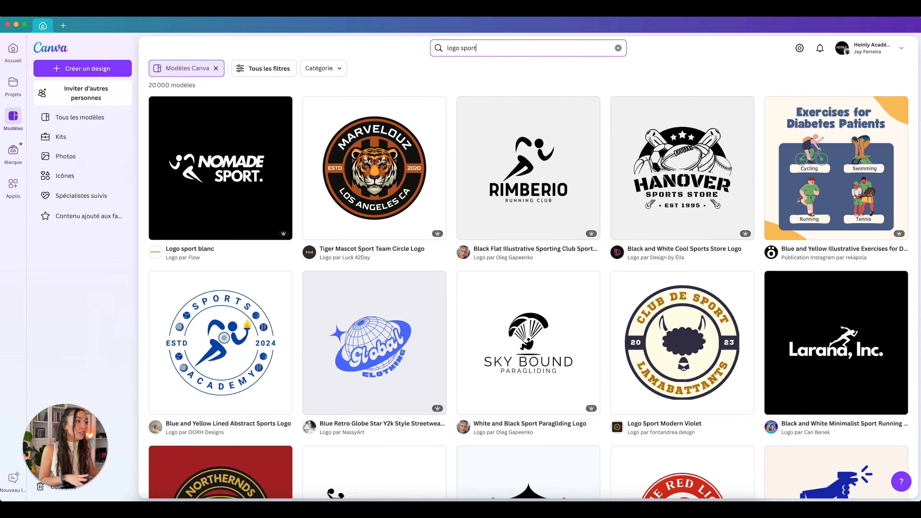
scroll(681, 181, "down", 4)
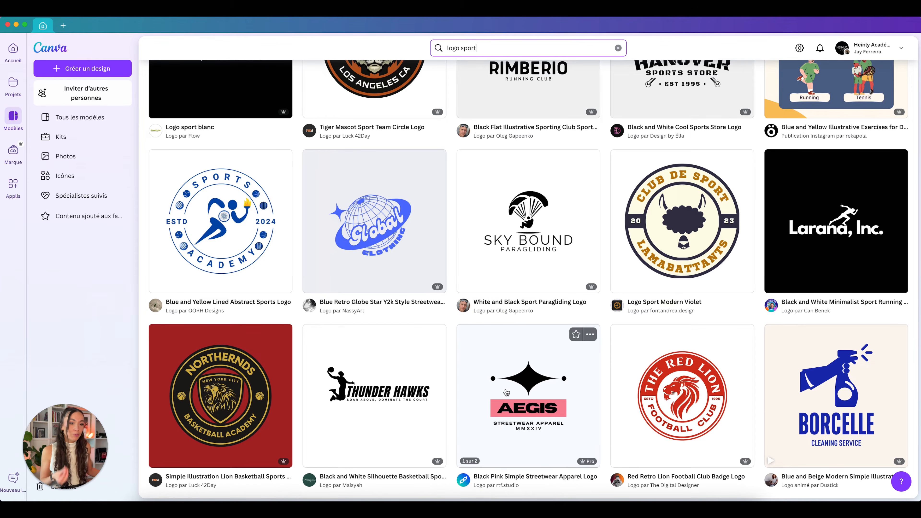
scroll(506, 391, "down", 1)
scroll(506, 392, "down", 5)
scroll(407, 62, "up", 10)
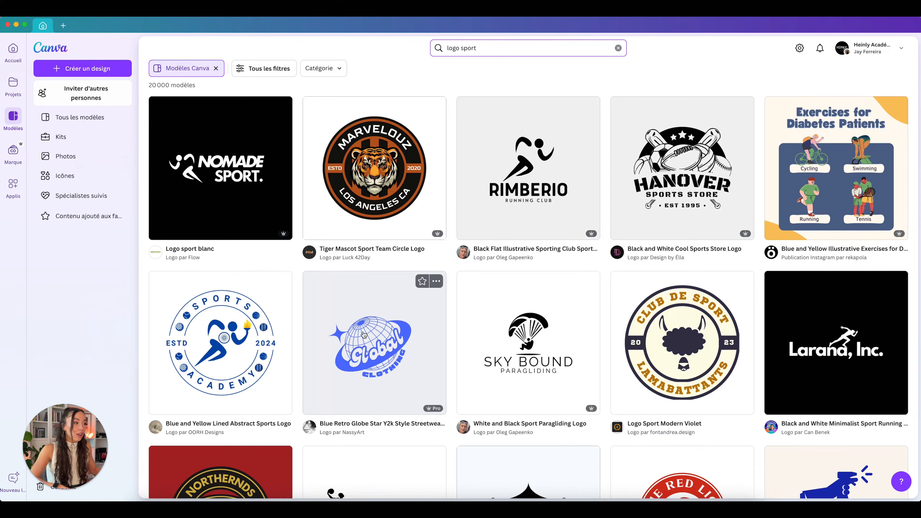
- Preview the Blue Retro Globe Star Y2k Style Streetwear Logo, browse on to Logo Sport Modern Violet, and close the preview
left_click(376, 332)
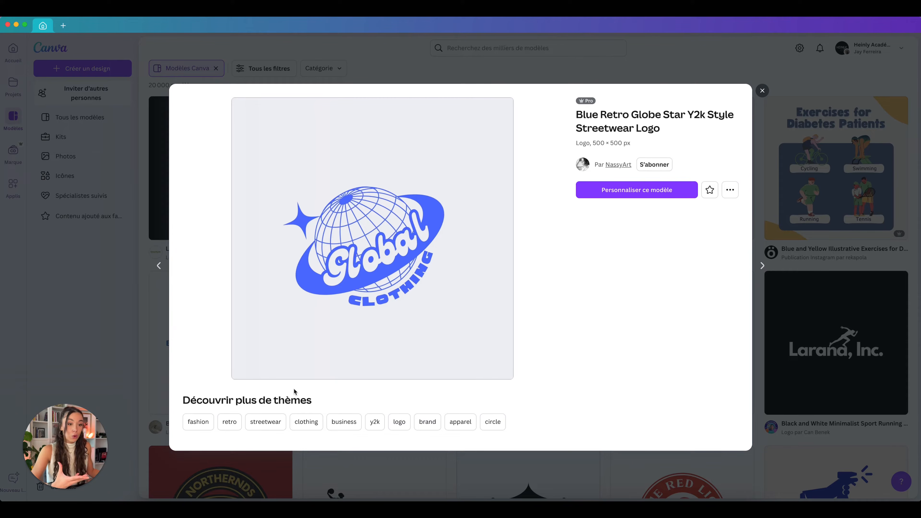
left_click(762, 265)
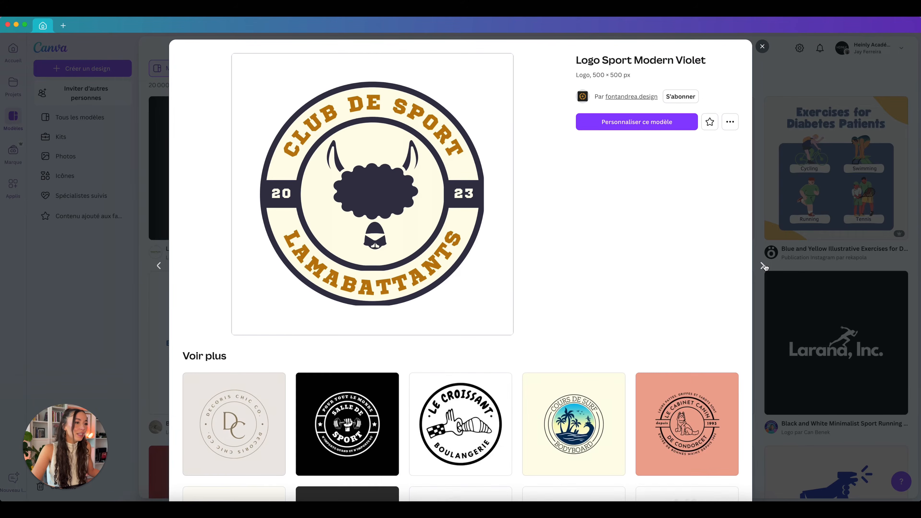
left_click(119, 250)
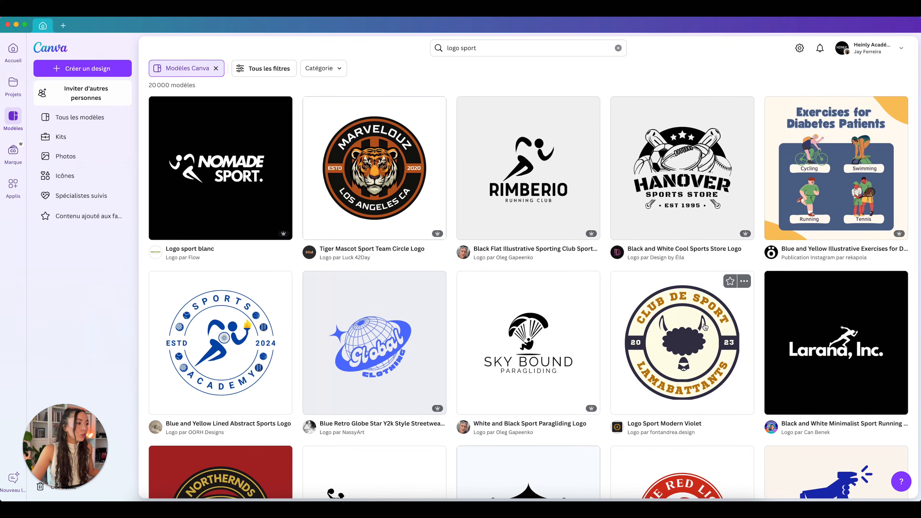
- Open the Logo Sport Modern Violet preview, look through its similar templates and related themes, and close it
left_click(705, 327)
scroll(519, 260, "down", 6)
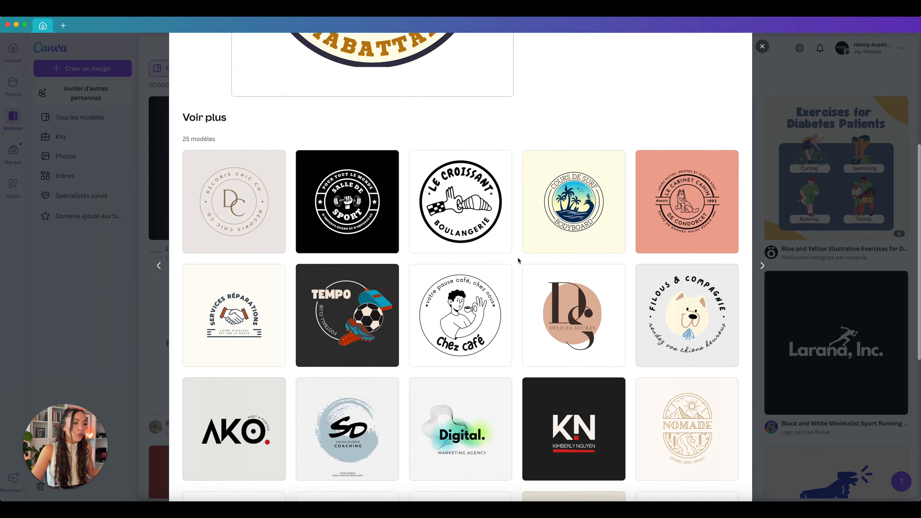
scroll(518, 261, "down", 2)
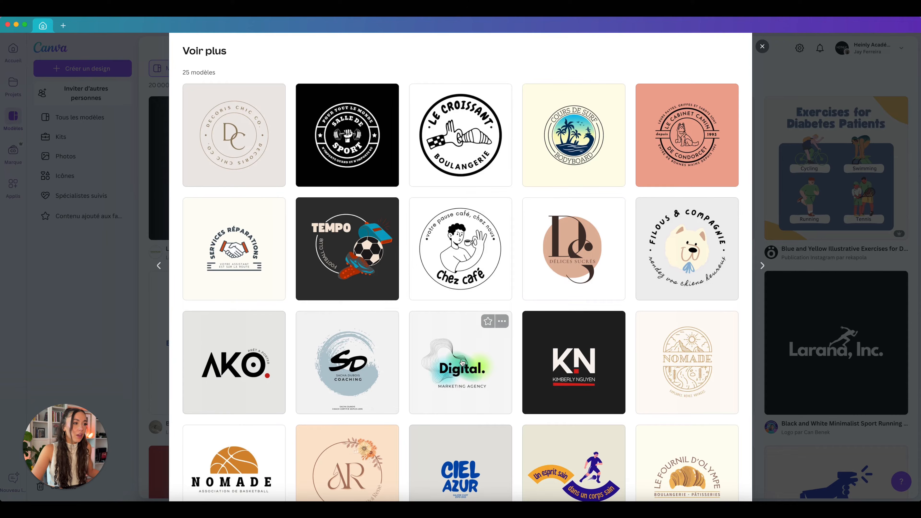
scroll(462, 363, "down", 5)
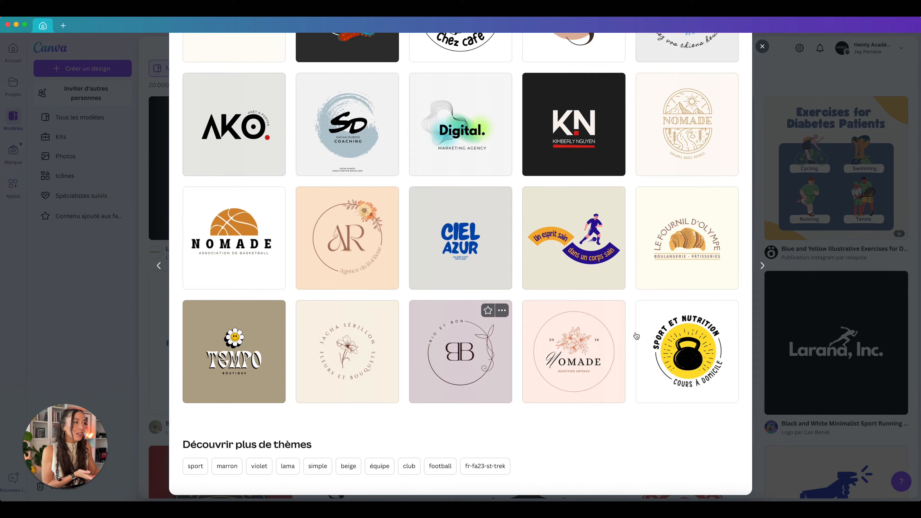
left_click(856, 315)
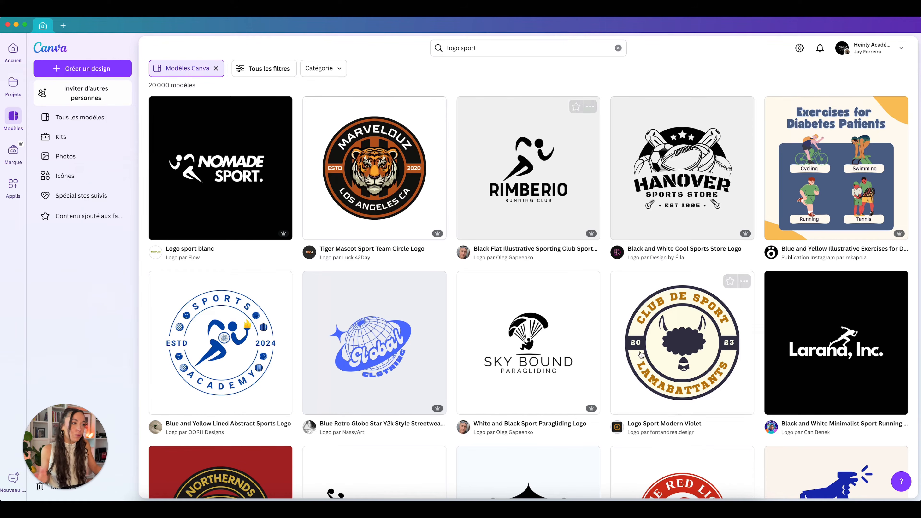
- Reopen the Club de Sport llama logo from the results, review its suggested similar templates again, and close the preview
scroll(597, 383, "down", 5)
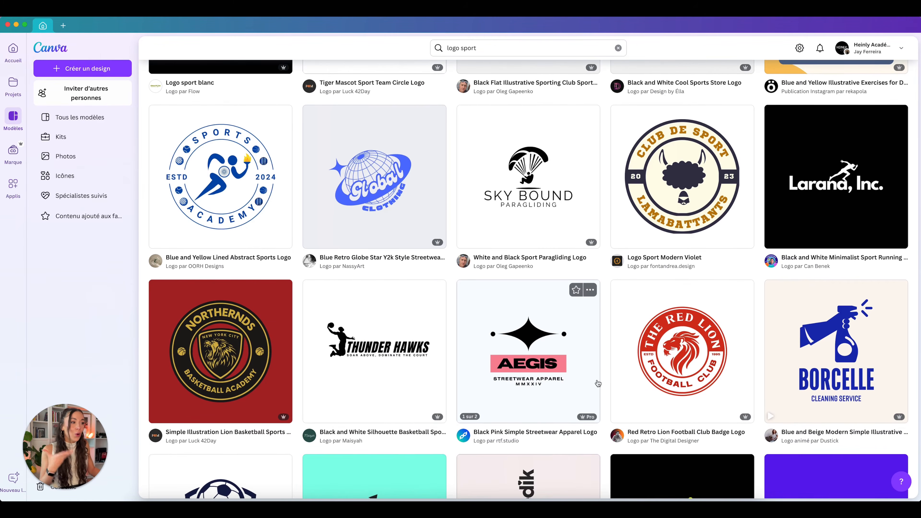
left_click(647, 191)
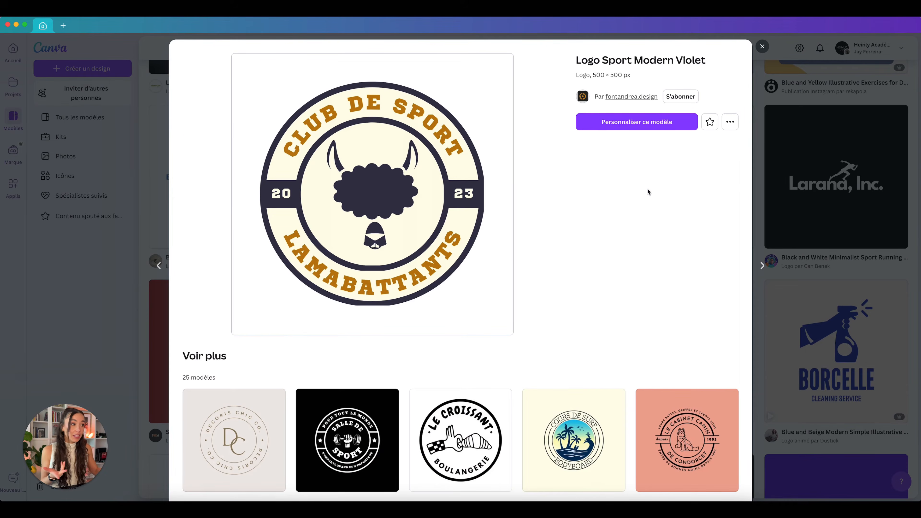
scroll(647, 191, "down", 12)
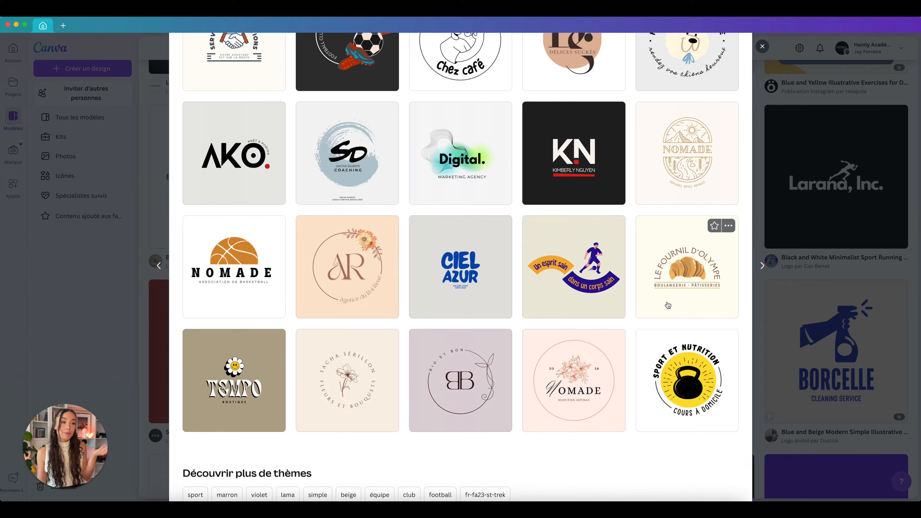
key("Escape")
- Search the templates for "beauté" and refine the query to "logo beauté"
left_click(472, 48)
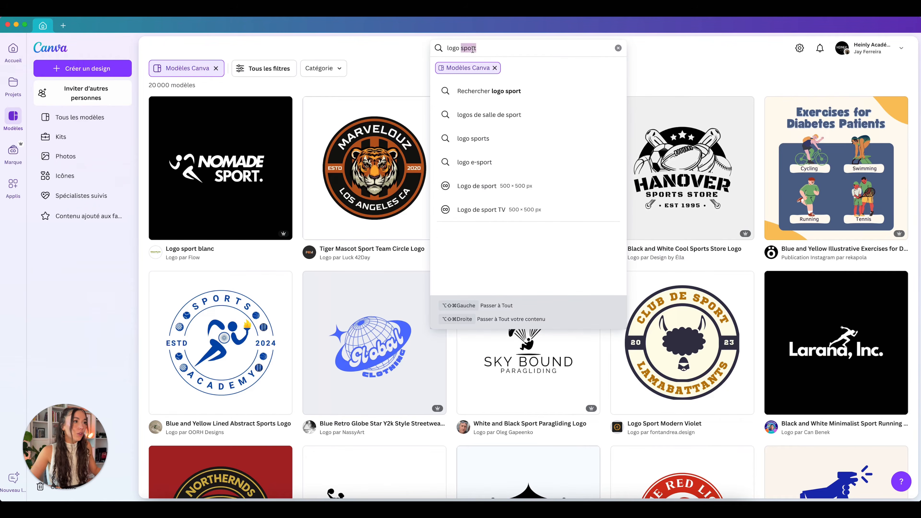
type("beauté")
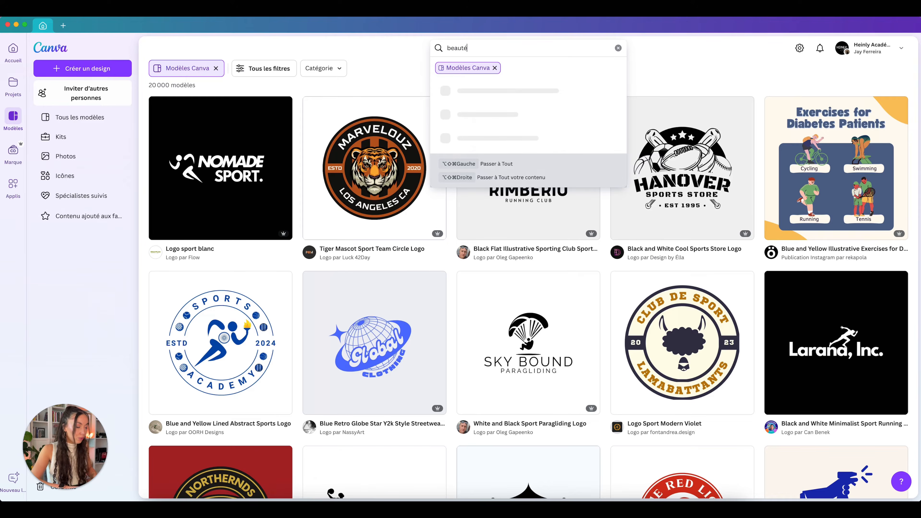
key("Return")
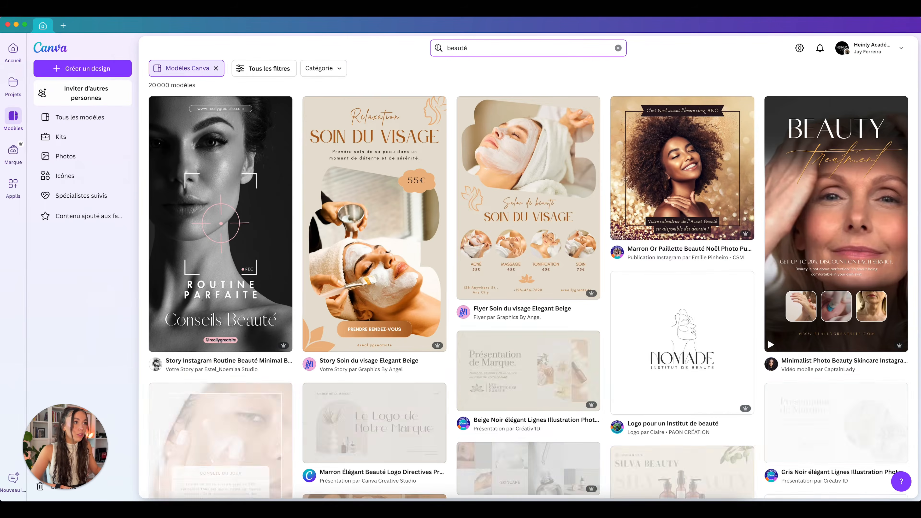
left_click(455, 45)
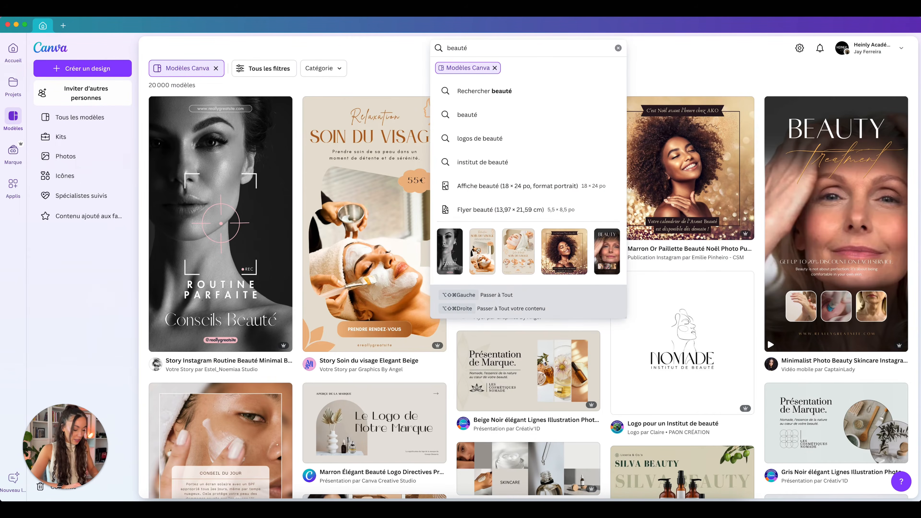
left_click(448, 48)
type("logo")
key("Return")
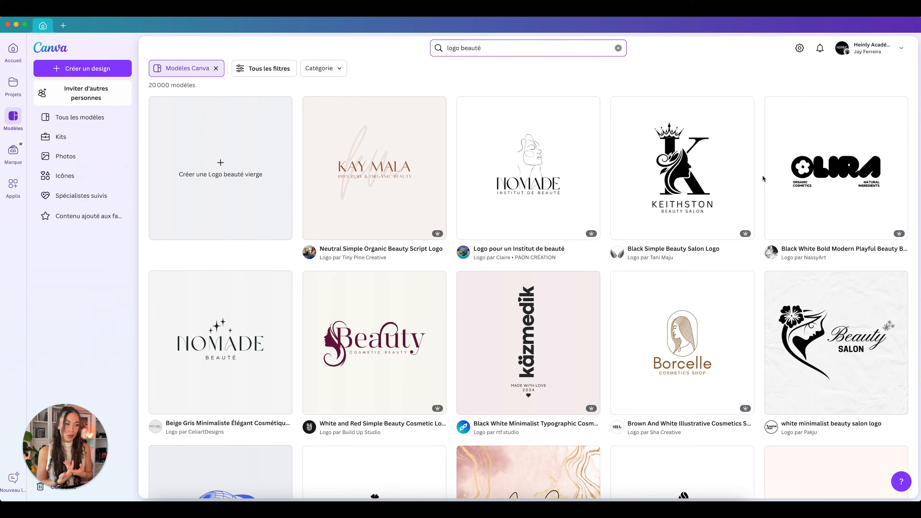
- Examine the beauty logo templates far down the results list, comparing their styles, illustrations and lettering
scroll(762, 175, "down", 5)
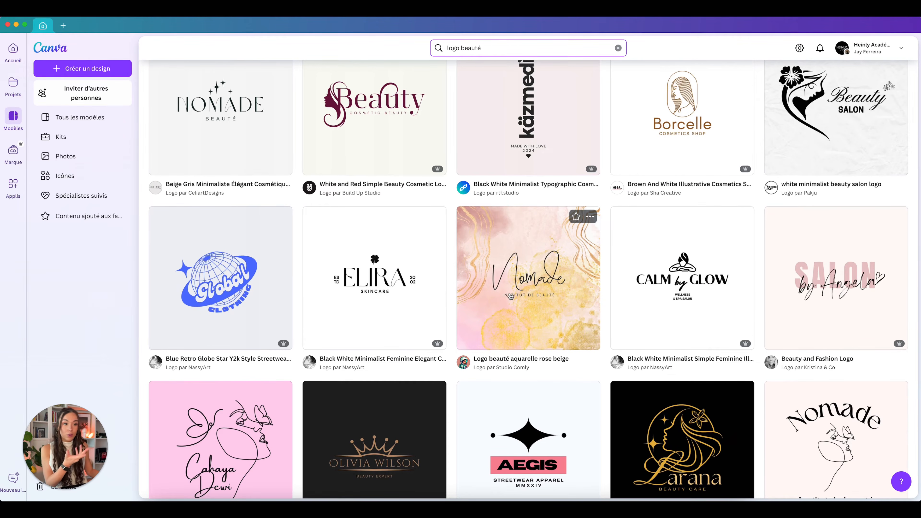
scroll(510, 296, "down", 3)
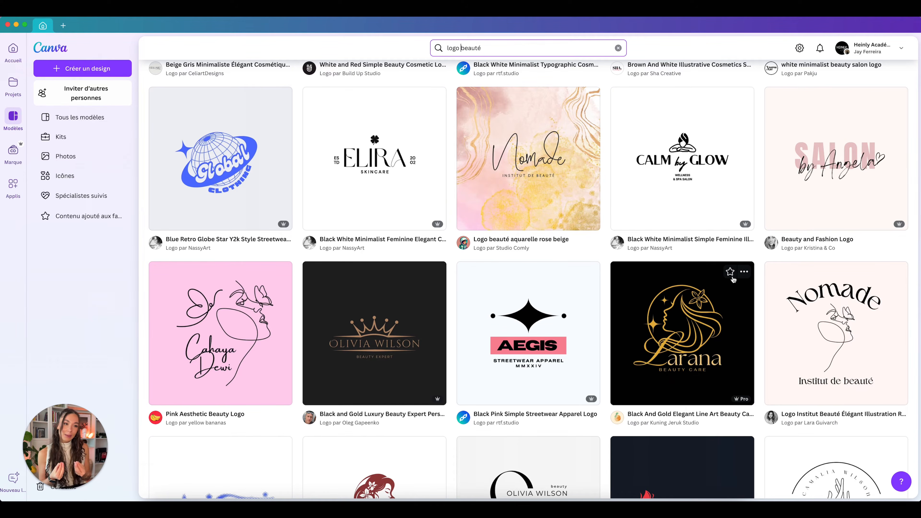
scroll(733, 279, "down", 9)
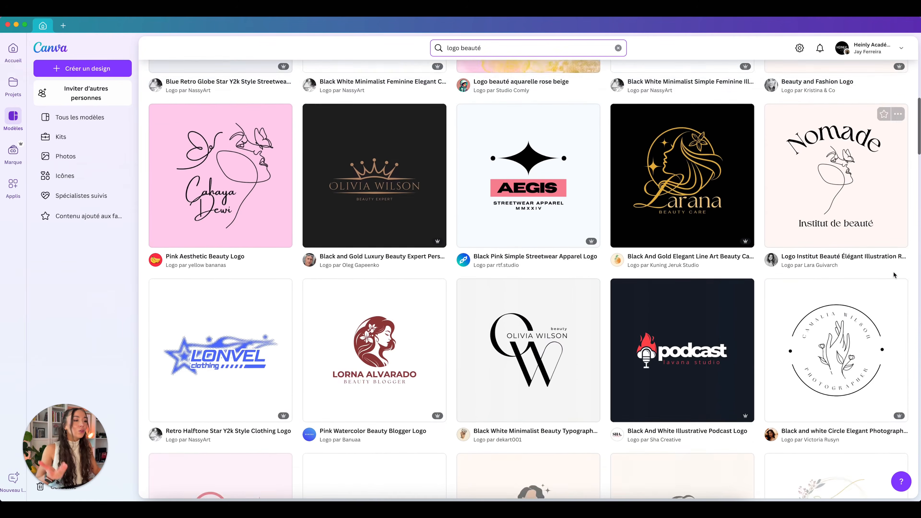
scroll(869, 274, "down", 10)
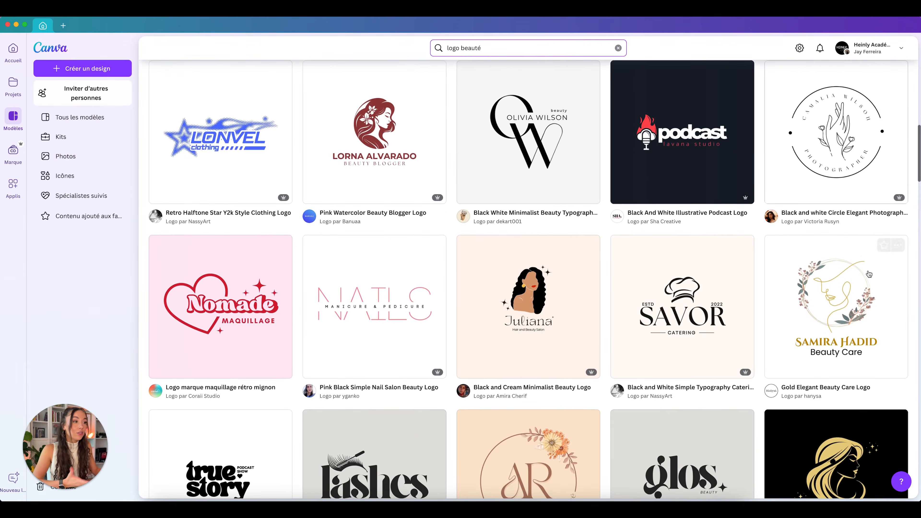
scroll(314, 227, "down", 15)
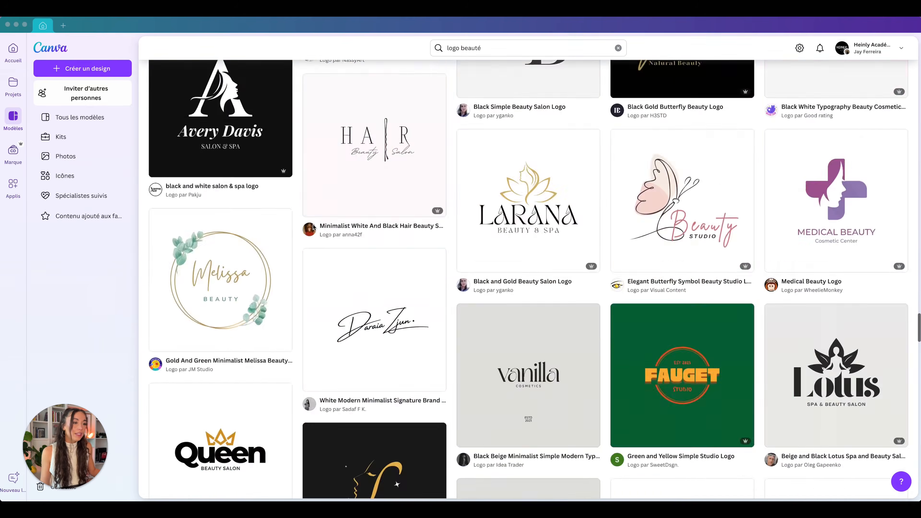
scroll(314, 227, "down", 9)
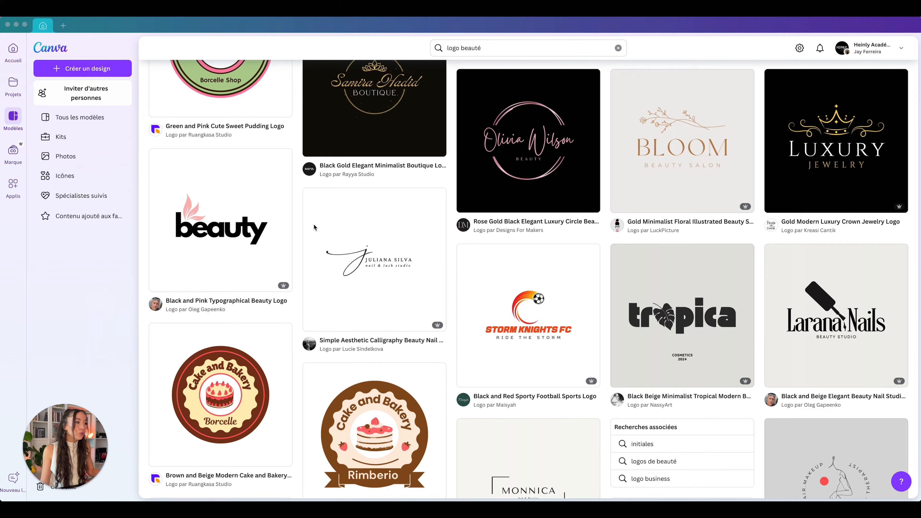
scroll(696, 330, "down", 4)
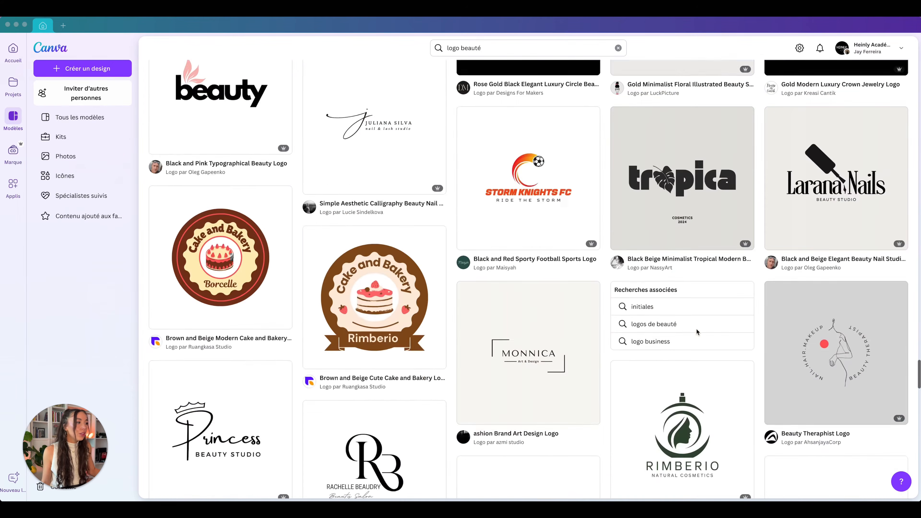
scroll(696, 331, "down", 9)
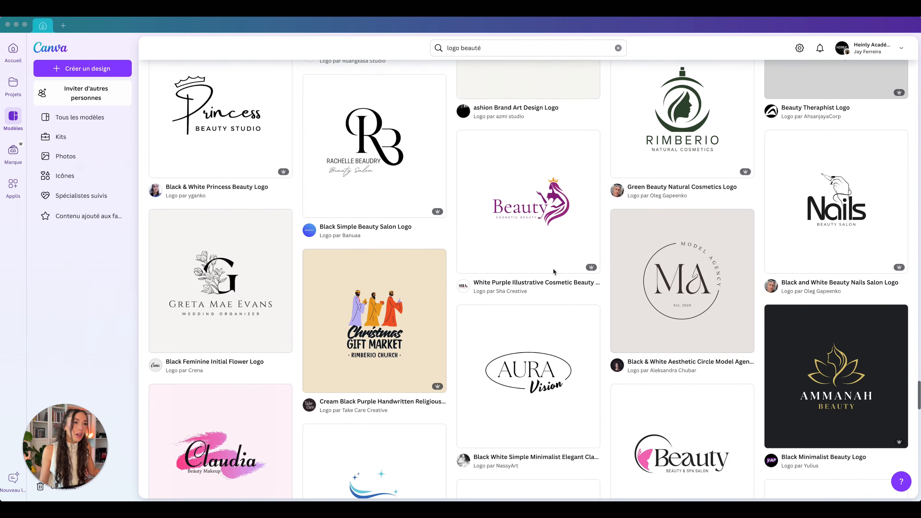
scroll(553, 271, "down", 4)
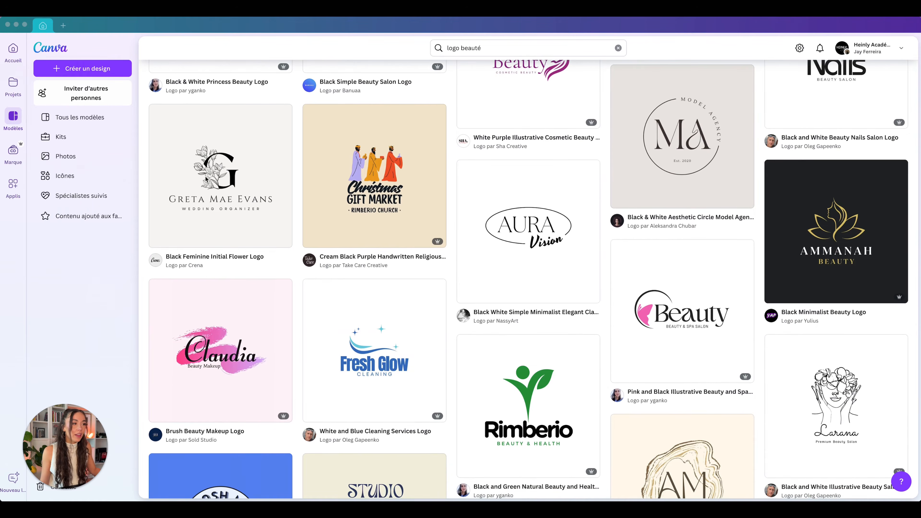
scroll(412, 309, "down", 7)
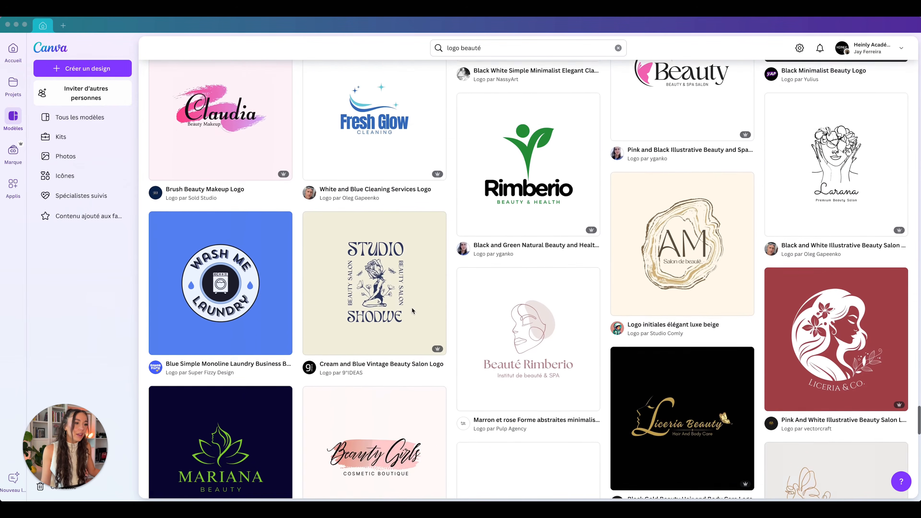
- Compare more beauty logo templates deeper in the results list, and return towards the earlier results
scroll(411, 306, "down", 4)
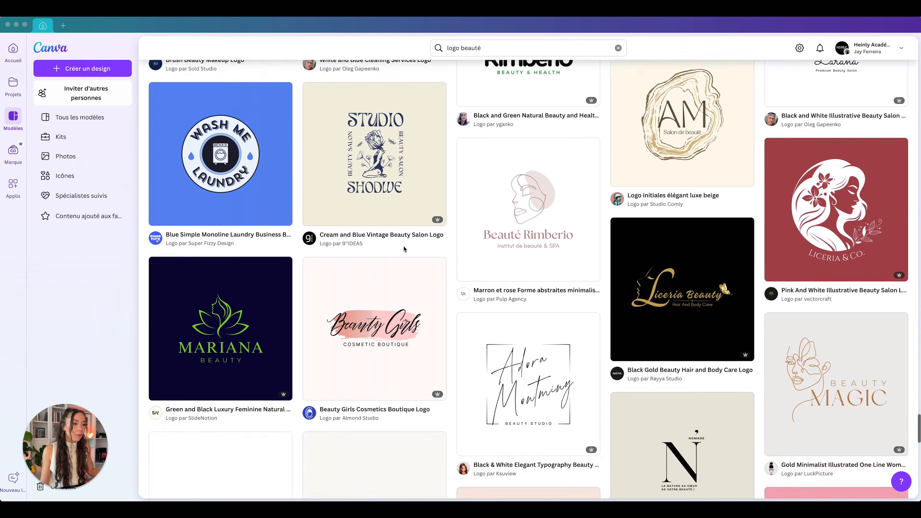
scroll(404, 248, "down", 7)
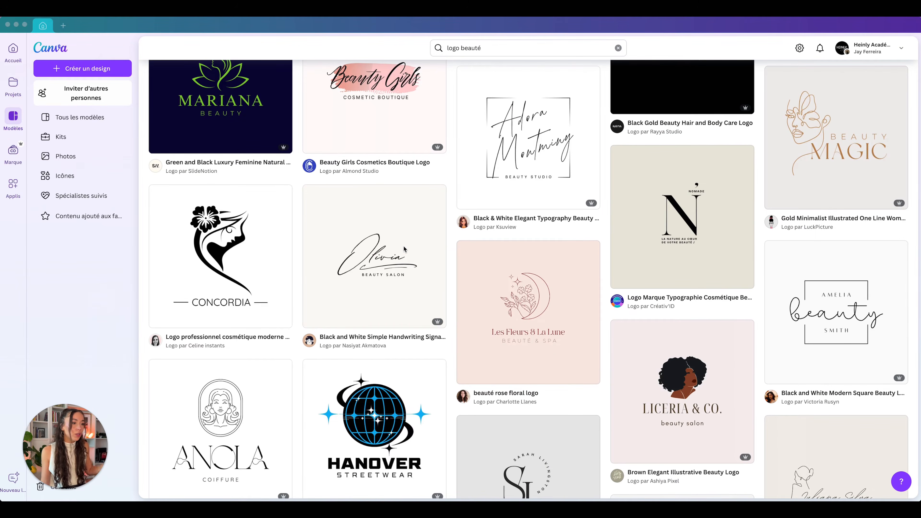
scroll(403, 248, "down", 12)
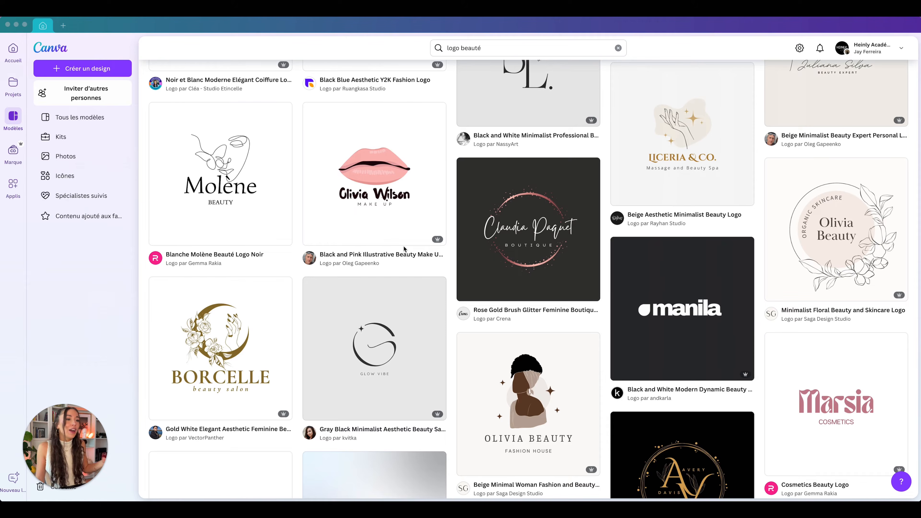
scroll(403, 246, "down", 20)
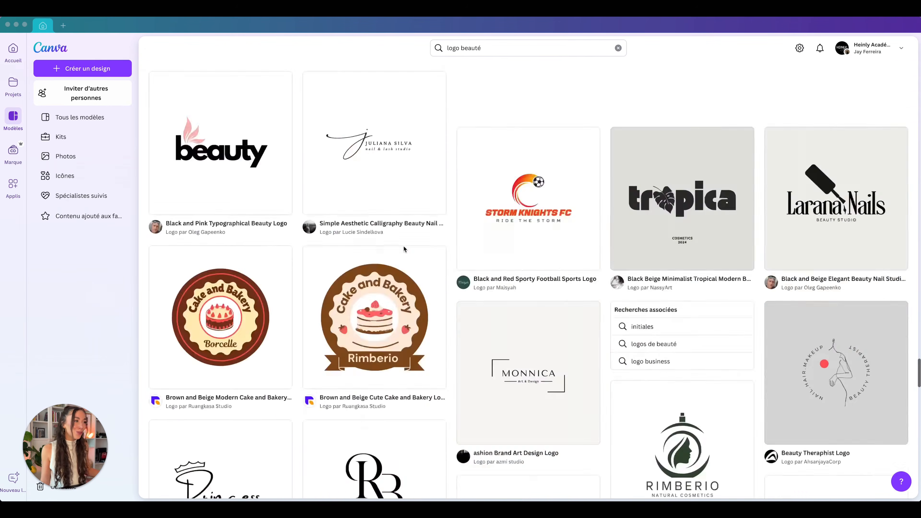
scroll(403, 249, "up", 20)
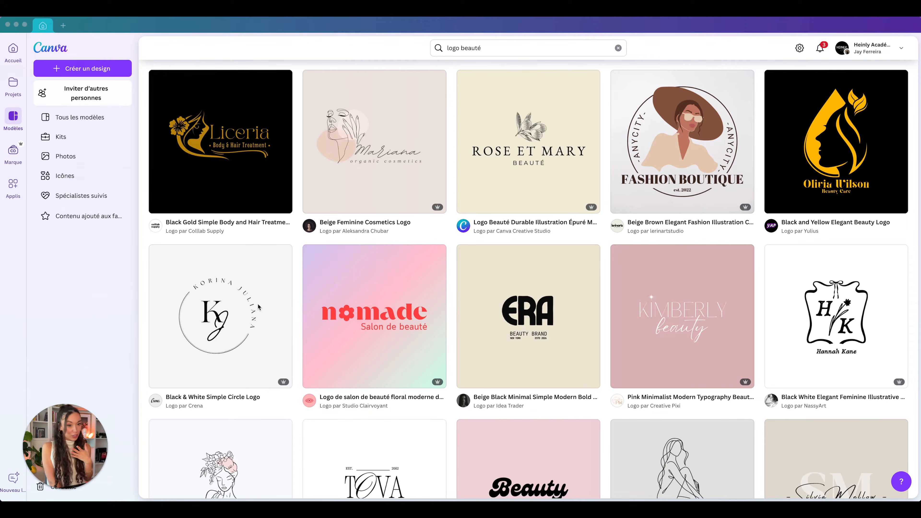
- Pick the black-and-white Juna Cosmetics floral brand logo from the beauty results and open it as an editable design
scroll(258, 306, "down", 2)
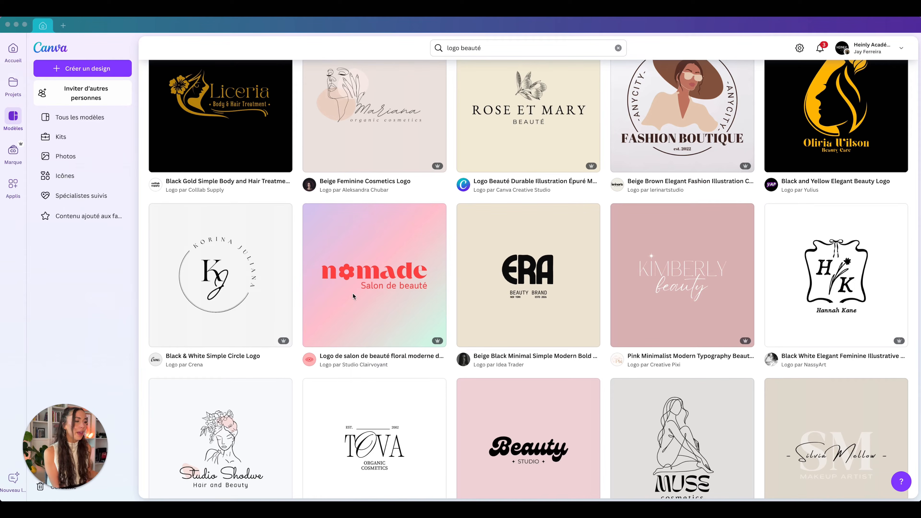
scroll(522, 278, "down", 2)
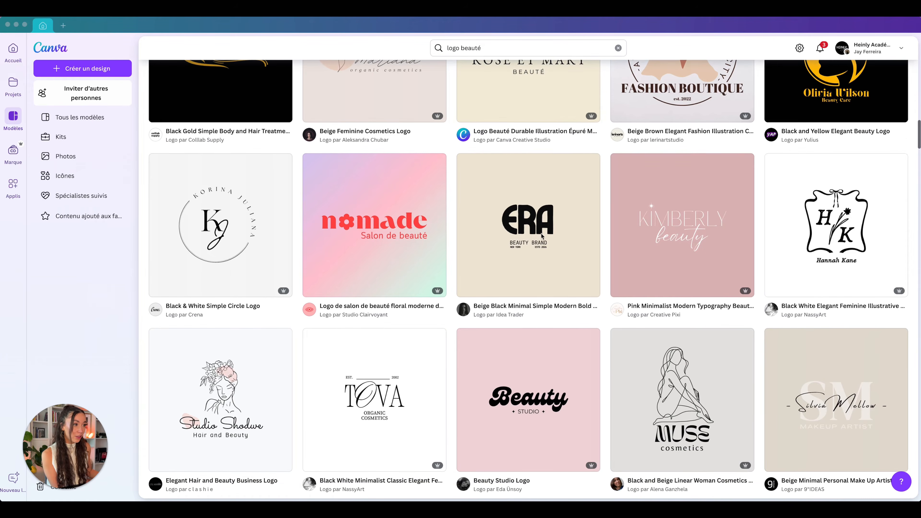
scroll(524, 237, "down", 10)
scroll(523, 239, "down", 12)
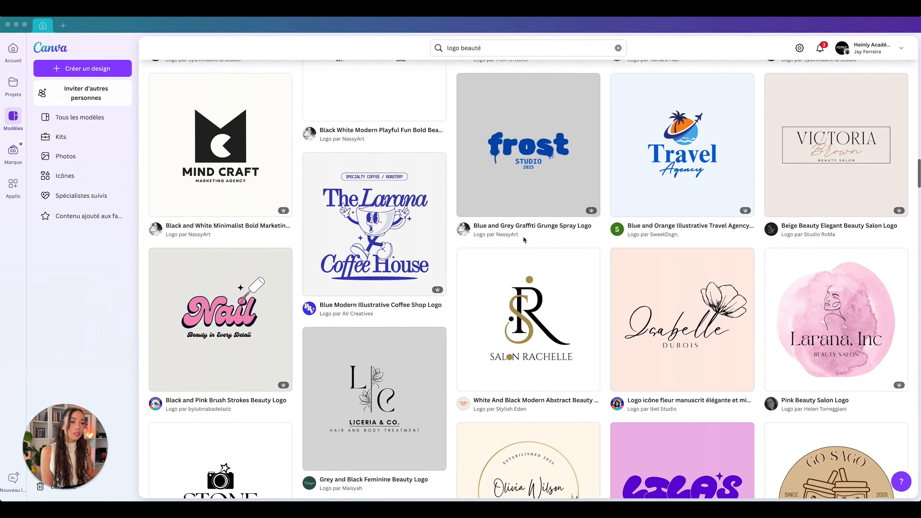
scroll(523, 240, "down", 10)
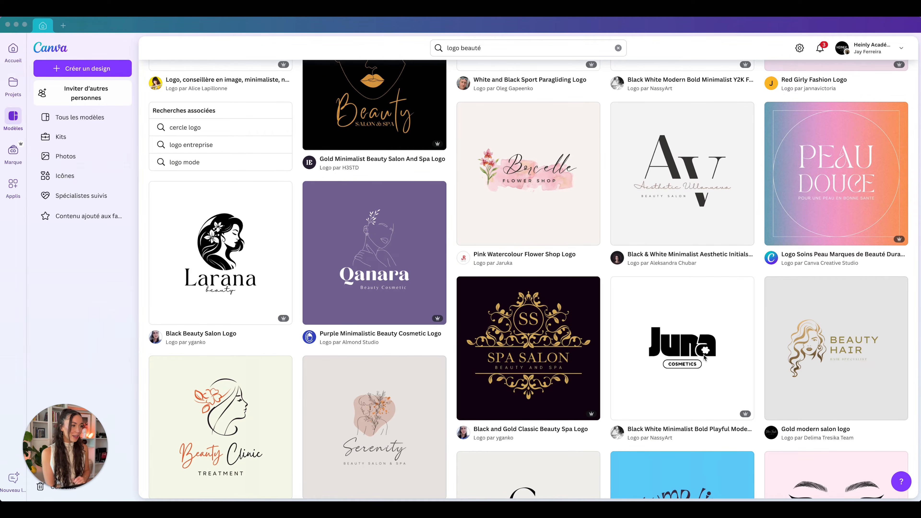
left_click(704, 355)
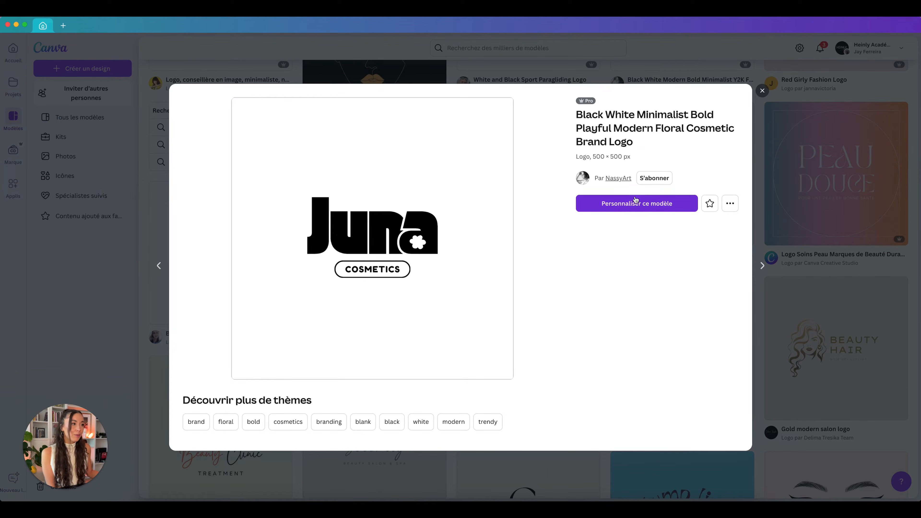
left_click(623, 205)
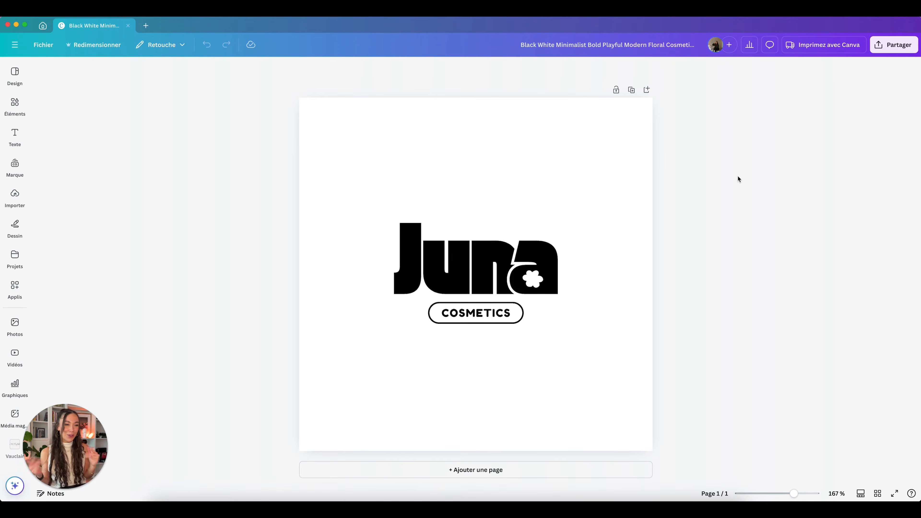
- Examine how the Juna wordmark is built from separate text elements, checking the "Jun" part and the last letter "a"
left_click(374, 233)
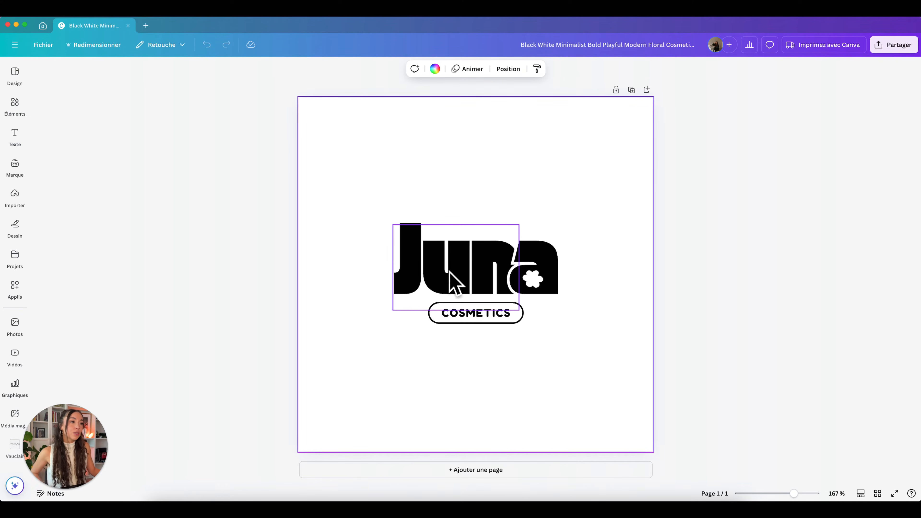
left_click(485, 270)
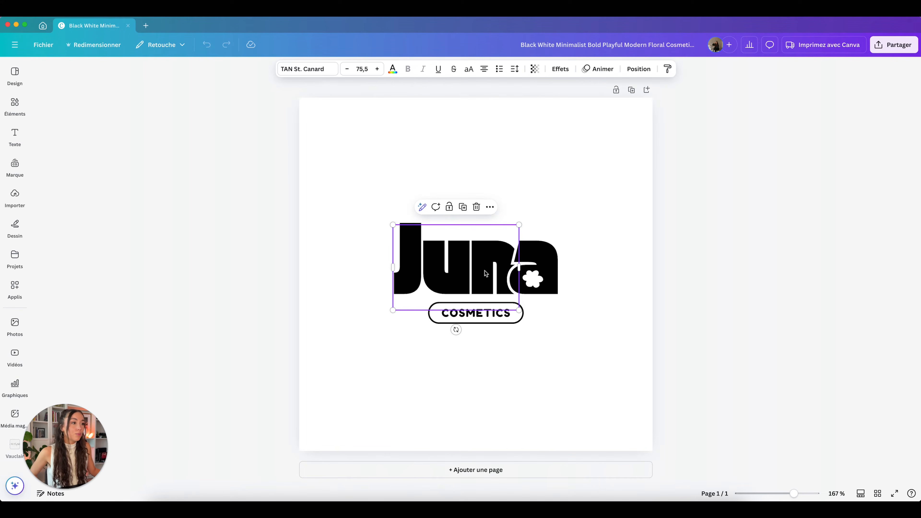
left_click(556, 258)
mouse_move(538, 252)
left_mouse_down()
mouse_move(557, 251)
mouse_move(538, 252)
left_mouse_up()
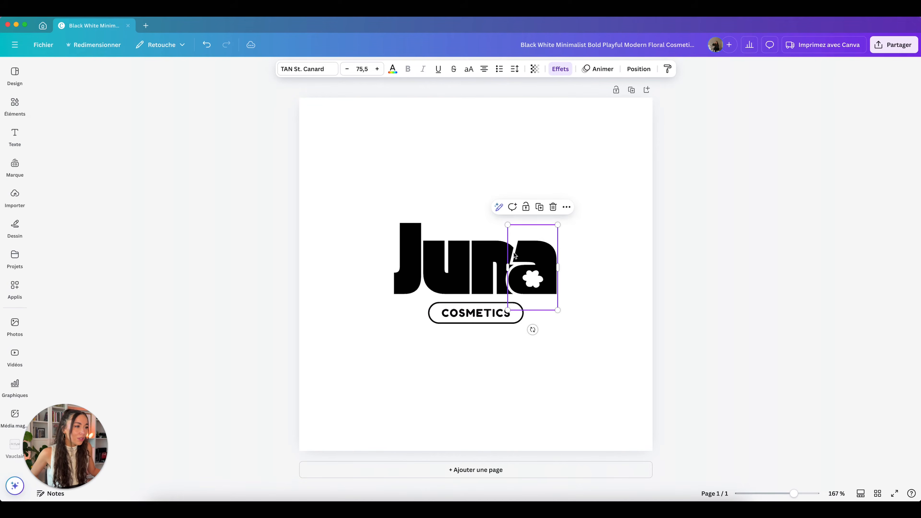
left_click(656, 286)
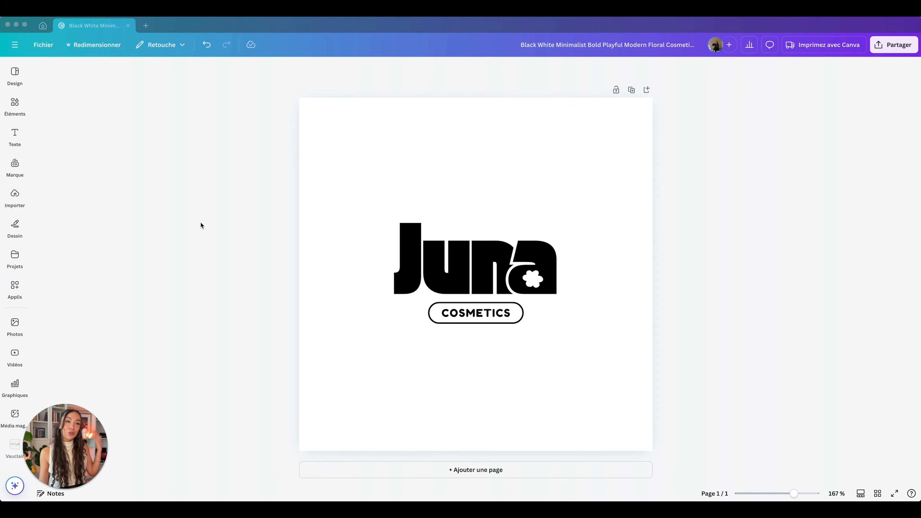
- Replace the "Jun" text with "Nam" and widen its text box so the letters fit on one line
left_click(428, 280)
left_click(430, 277)
left_click(431, 275)
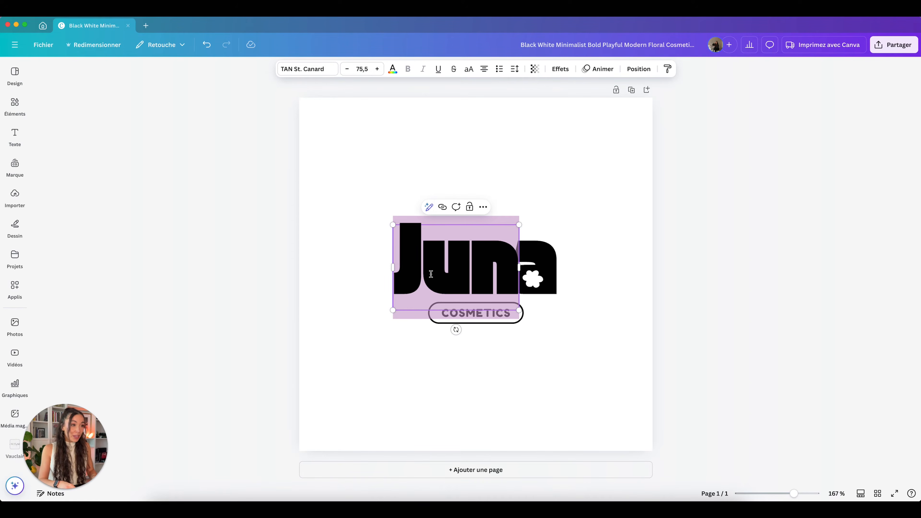
type("N")
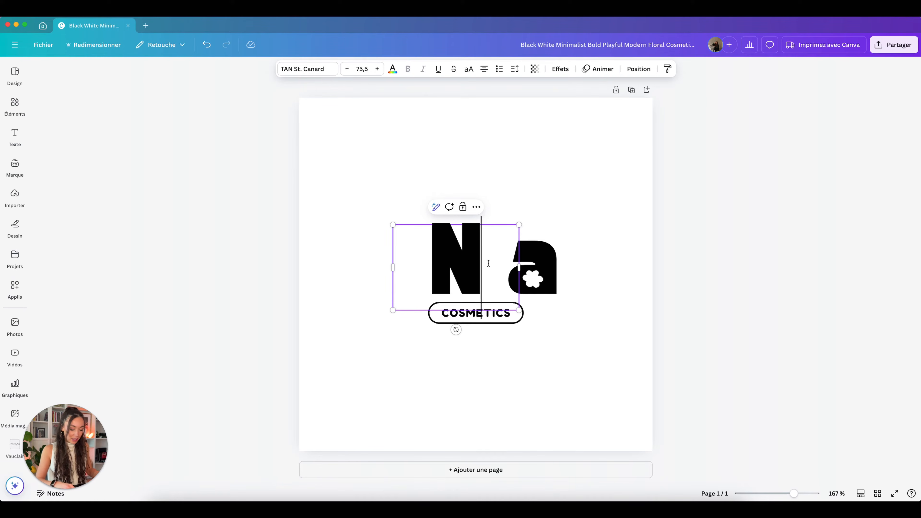
type("am")
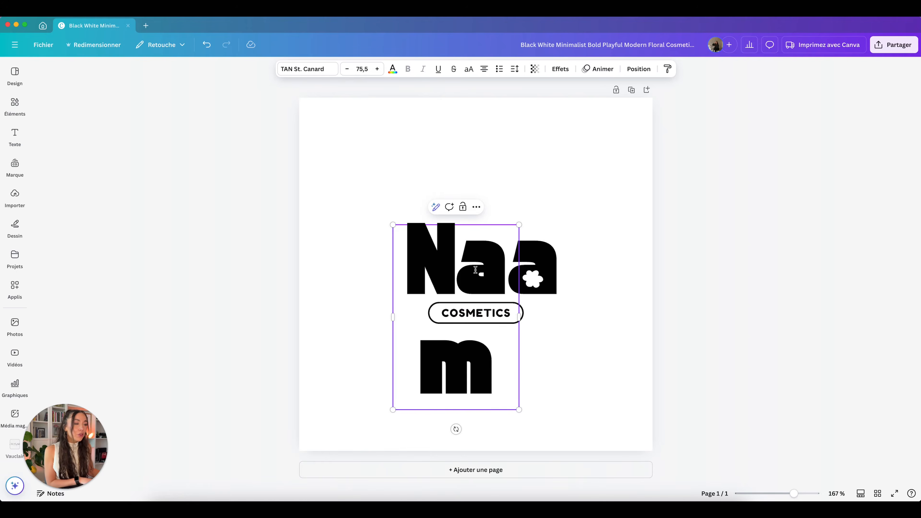
left_click(542, 254)
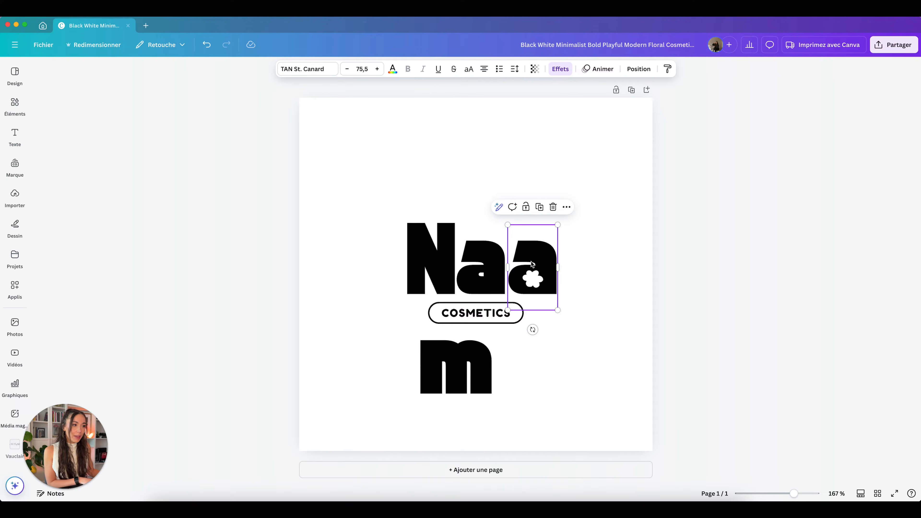
left_click(433, 285)
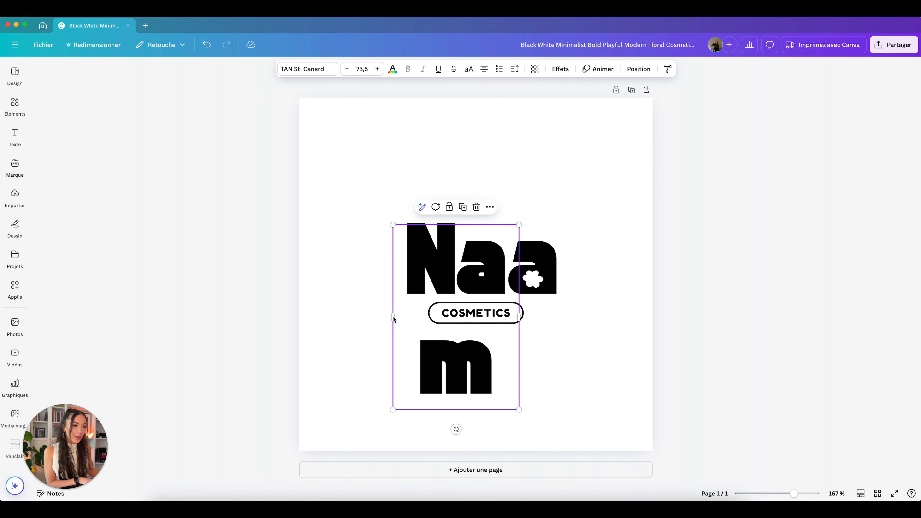
left_click_drag(391, 317, 334, 321)
- Replace the last letter "a" with "u" and reposition both text elements so "Namu" sits centred above COSMETICS
double_click(541, 254)
type("u")
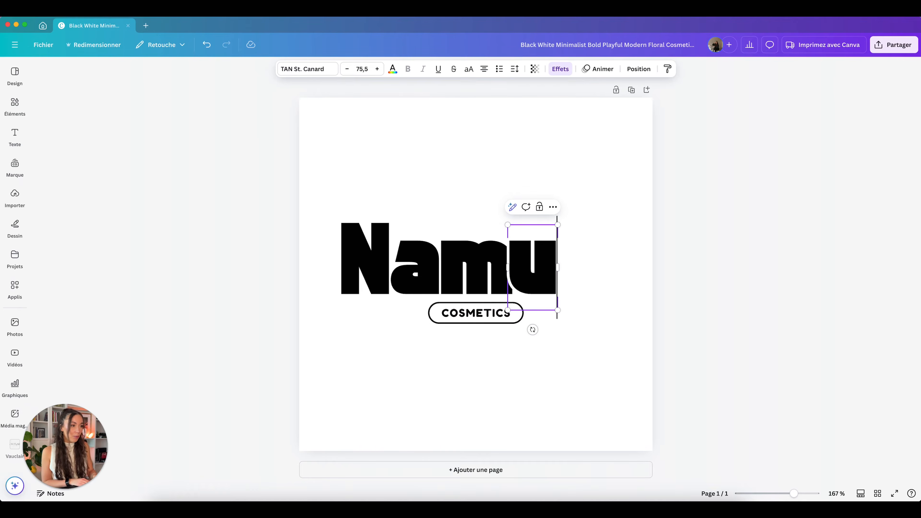
left_click(591, 242)
left_click_drag(472, 265, 478, 263)
left_click_drag(655, 255, 506, 255)
left_click(625, 211)
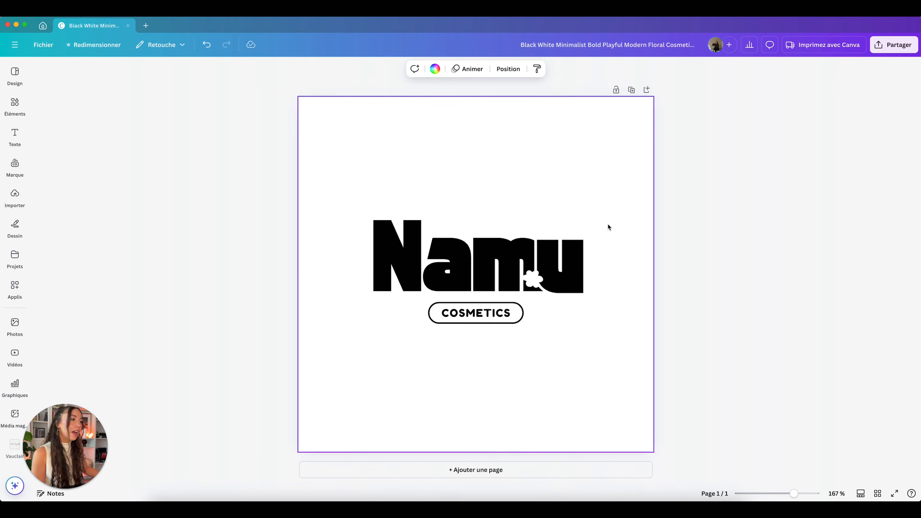
- Try the white flower on the letter "u", and delete both the flower and the white circle behind it
left_click(531, 286)
left_click_drag(531, 286, 558, 278)
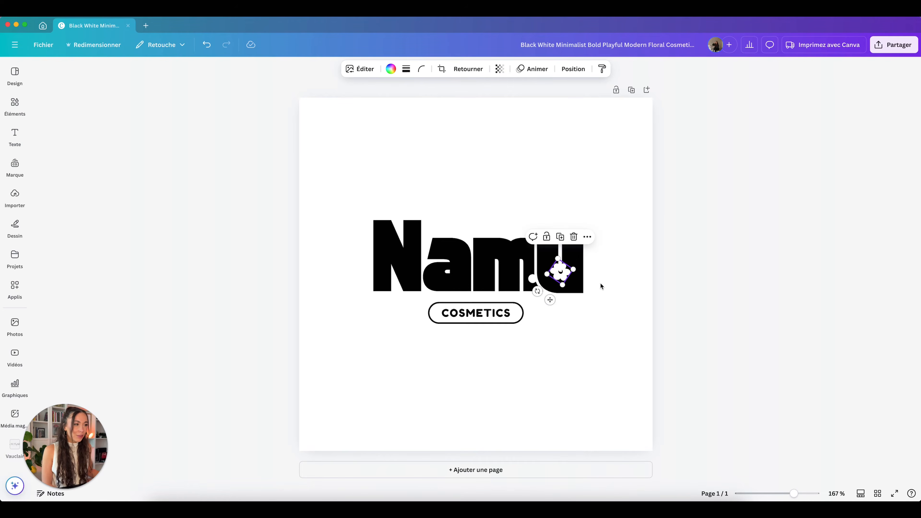
left_click(600, 286)
left_click(561, 273)
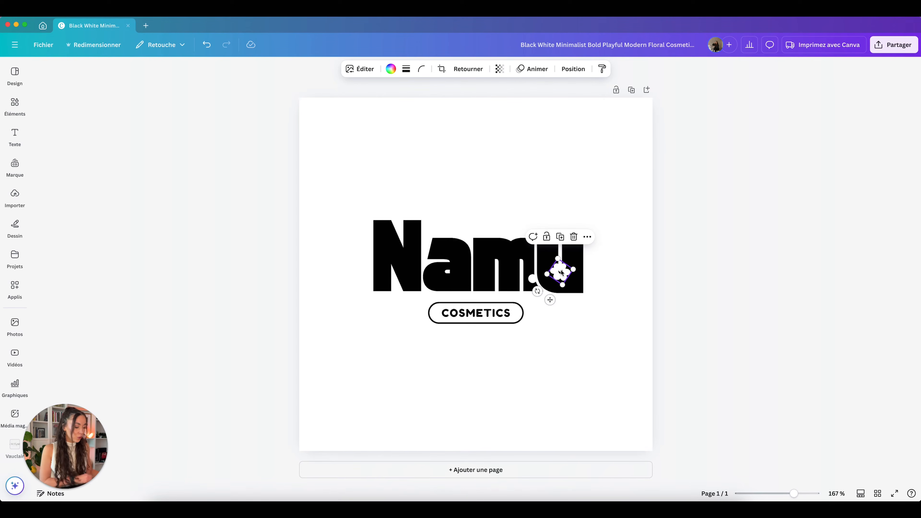
key("Delete")
left_click(532, 279)
key("Delete")
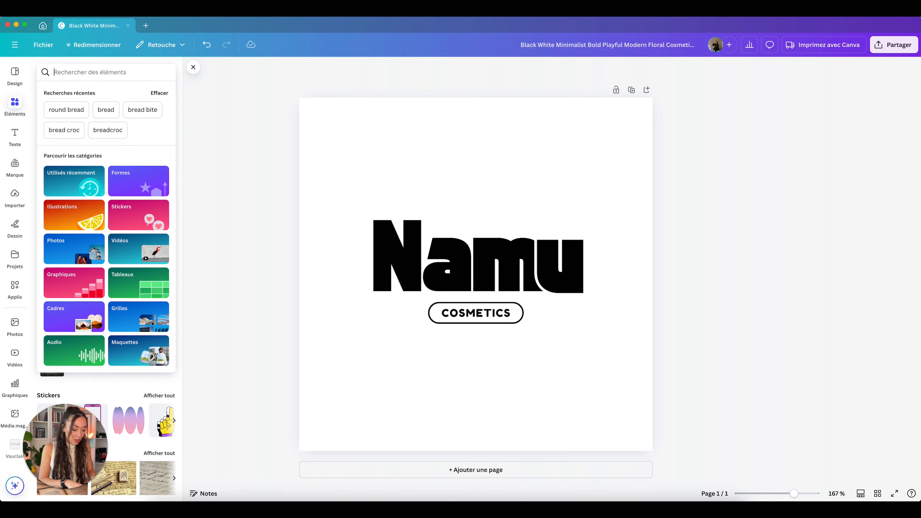
- Search the elements for "guasha" illustrations, insert the dusty-rose gua sha stone and move it above the wordmark
type("guasha")
key("Return")
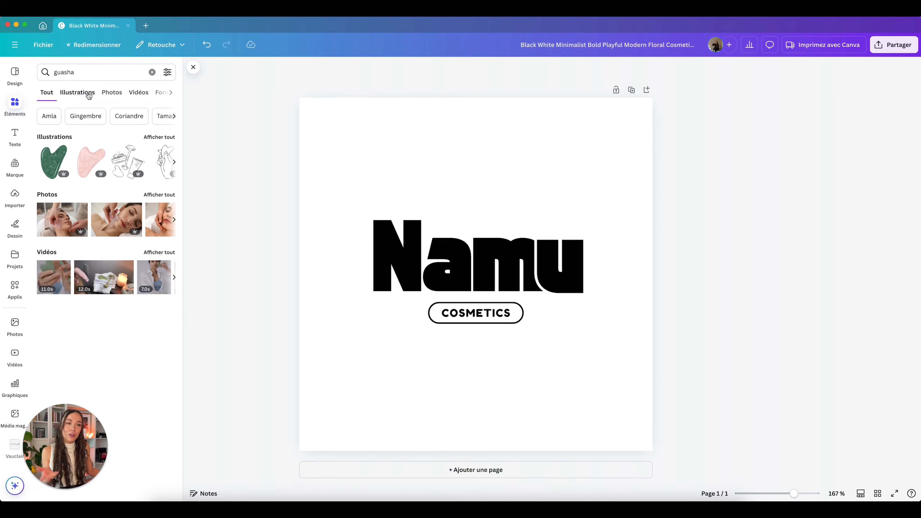
left_click(81, 93)
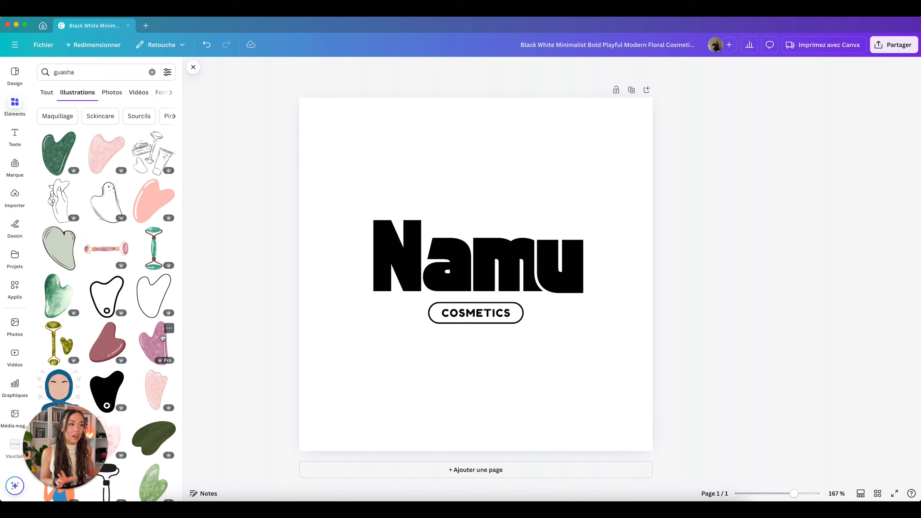
scroll(118, 365, "down", 1)
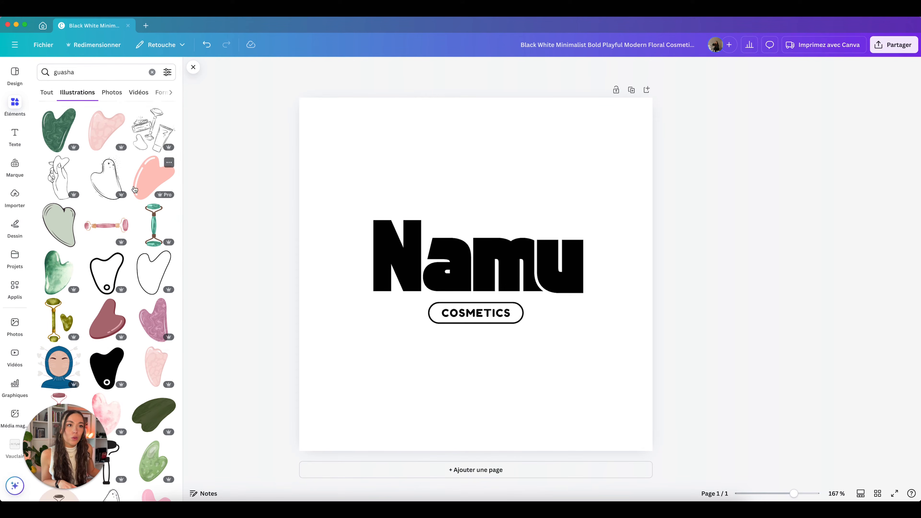
scroll(109, 217, "down", 4)
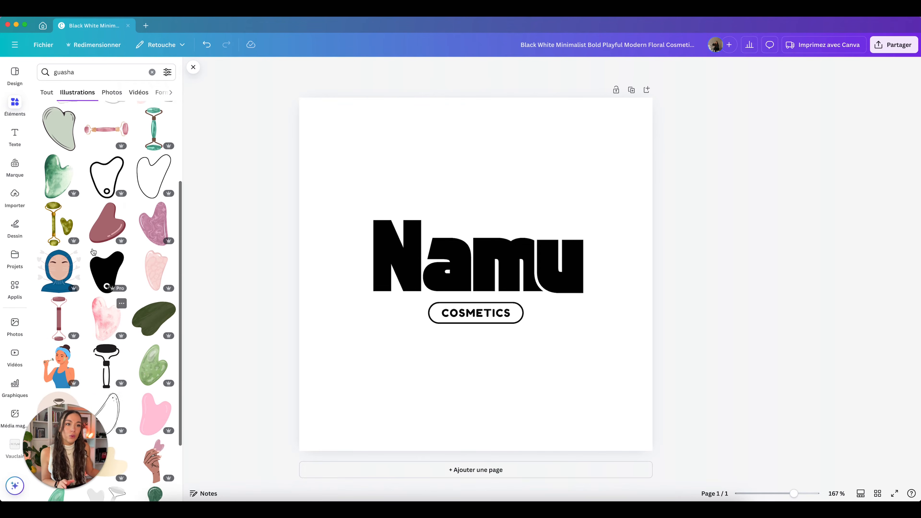
left_click(108, 232)
left_click_drag(500, 222, 437, 115)
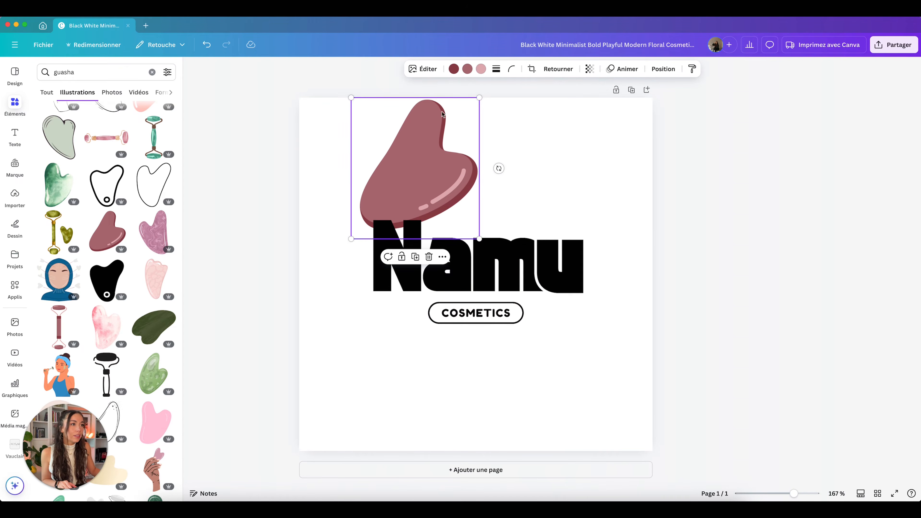
- Recolour all three colours of the gua sha illustration white
left_click(453, 68)
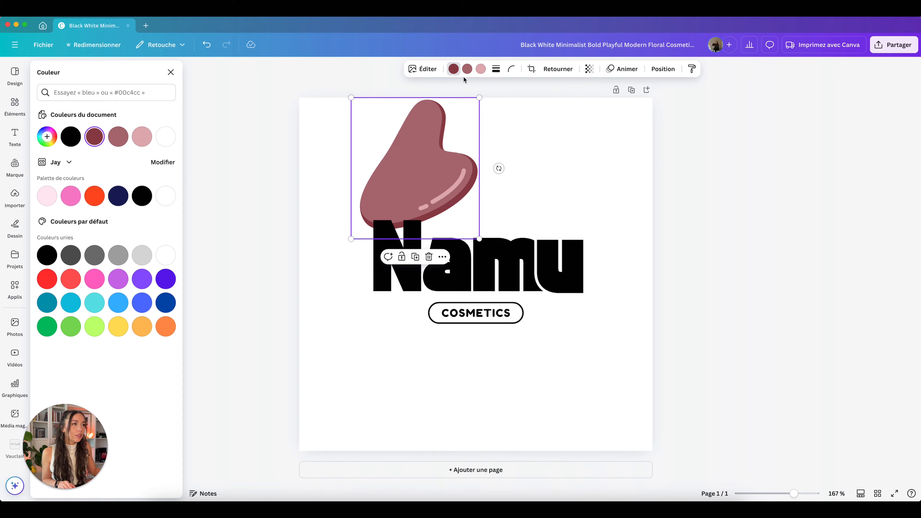
left_click(119, 138)
left_click(146, 140)
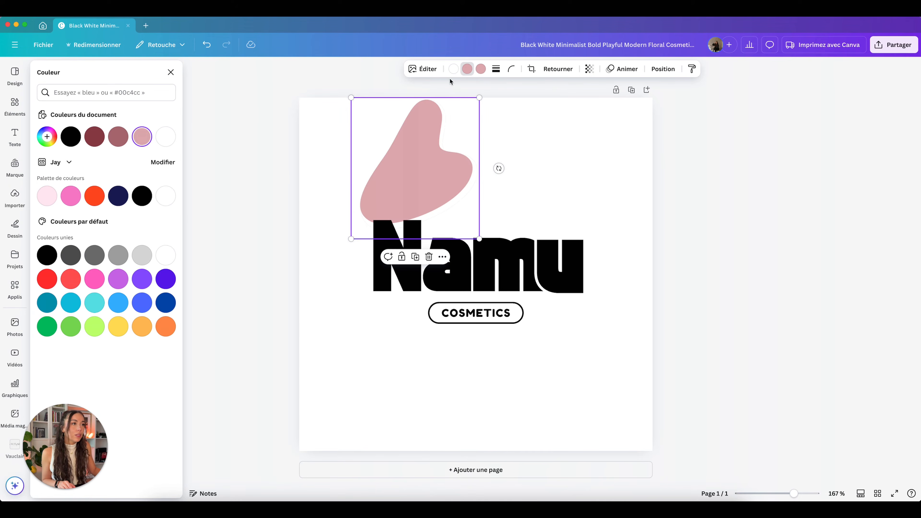
left_click(166, 140)
left_click(481, 69)
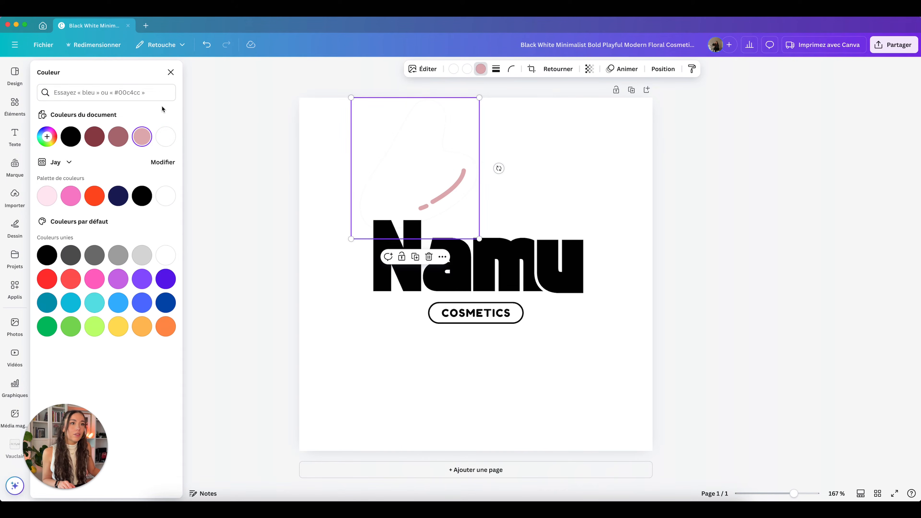
left_click(166, 137)
- Shrink the gua sha shape to about 62 by 69 px over the letter "a" and bring it to the front
left_click_drag(478, 97, 451, 262)
left_click(665, 69)
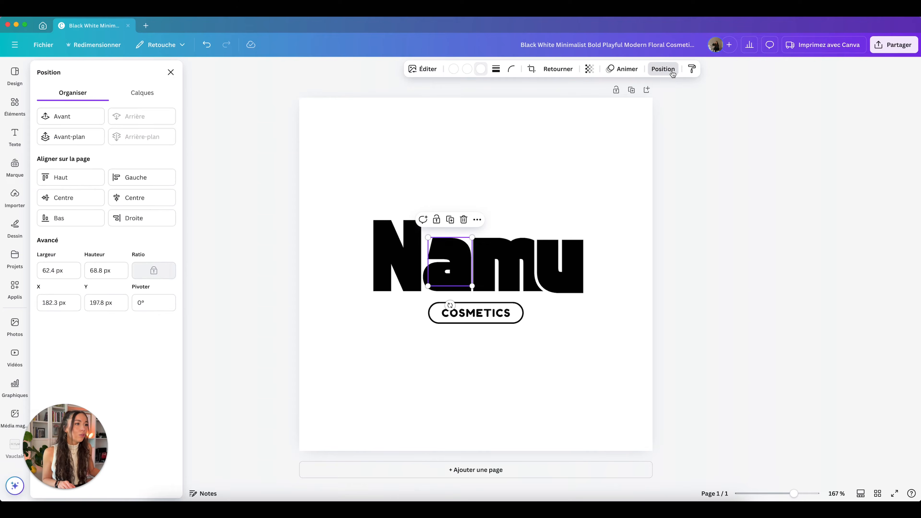
left_click(58, 143)
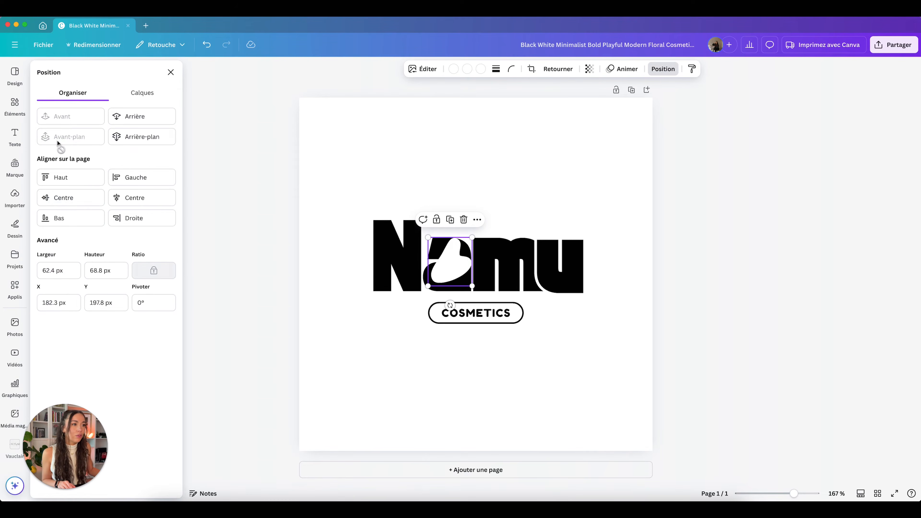
- Shrink the gua sha shape to about 22 by 24 px, rotate it 23.7° and fit it inside the opening of the letter "a"
left_click_drag(472, 238, 448, 275)
key("Left")
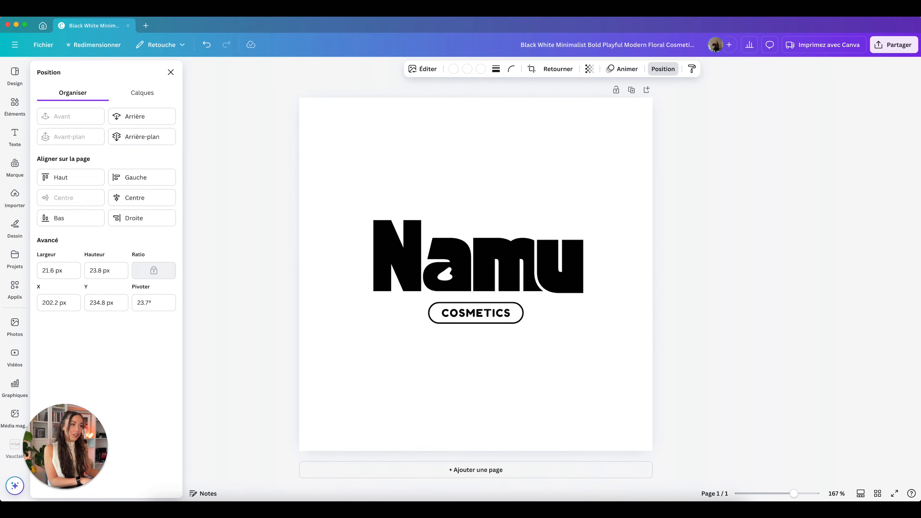
left_click(706, 172)
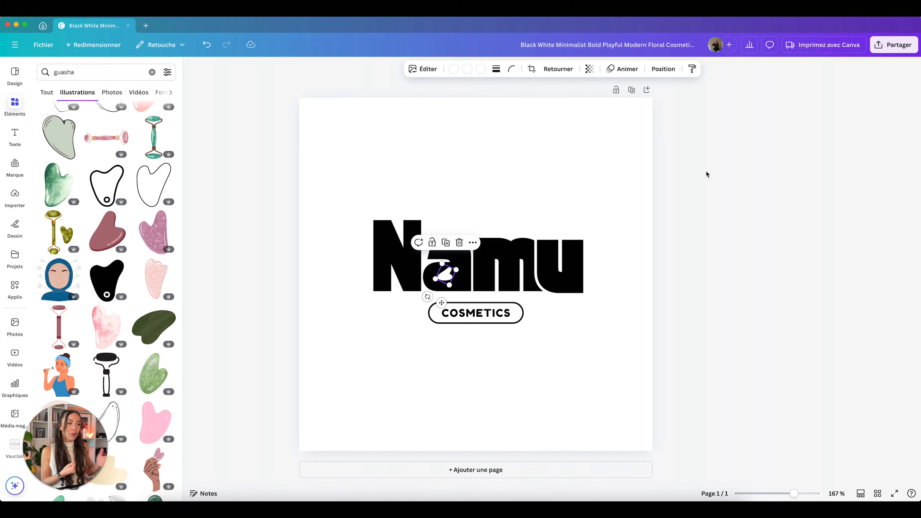
left_click(706, 172)
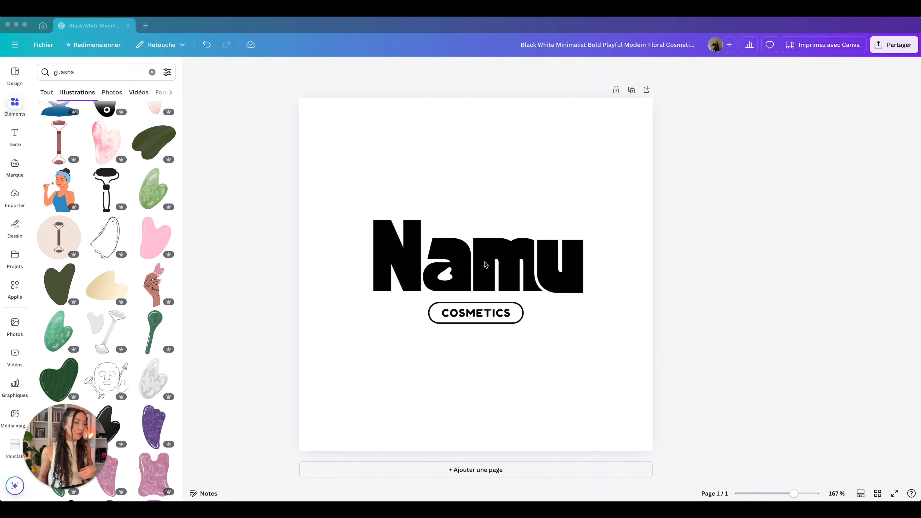
- Delete the rounded outline around the "COSMETICS" tagline
left_click_drag(585, 350, 387, 346)
left_click(433, 344)
key("Delete")
- Replace the tagline with "INSTITUT DE BEAUTÉ", widen its text box to fit one line and centre it beneath the wordmark
left_click(464, 316)
double_click(464, 315)
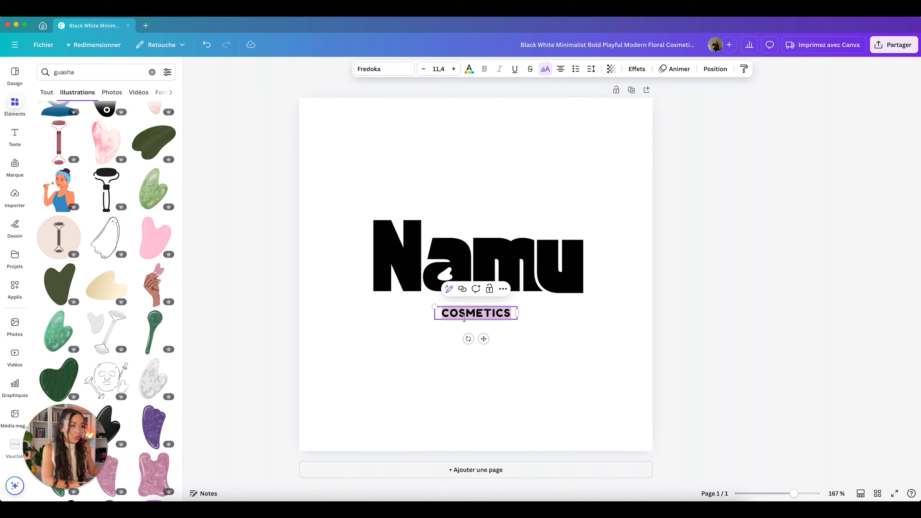
type("INSTITUT DE BEAUTÉ")
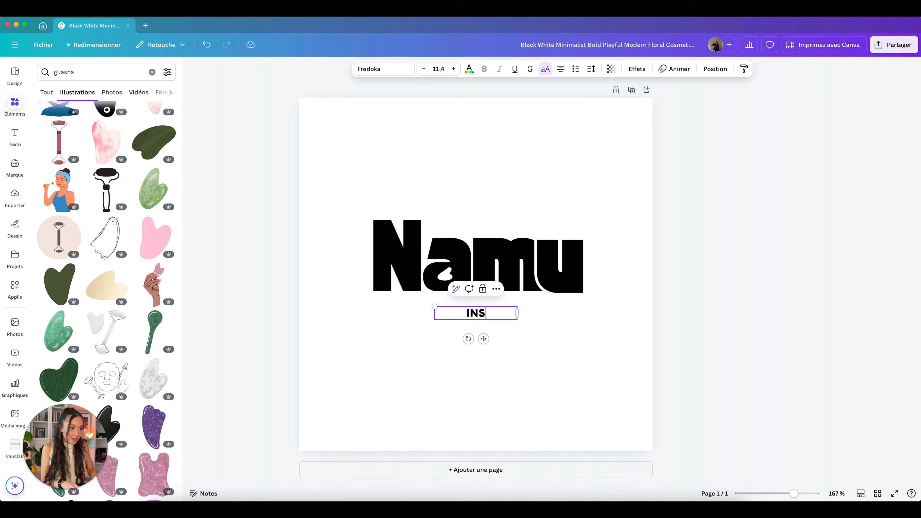
left_click_drag(435, 312, 383, 323)
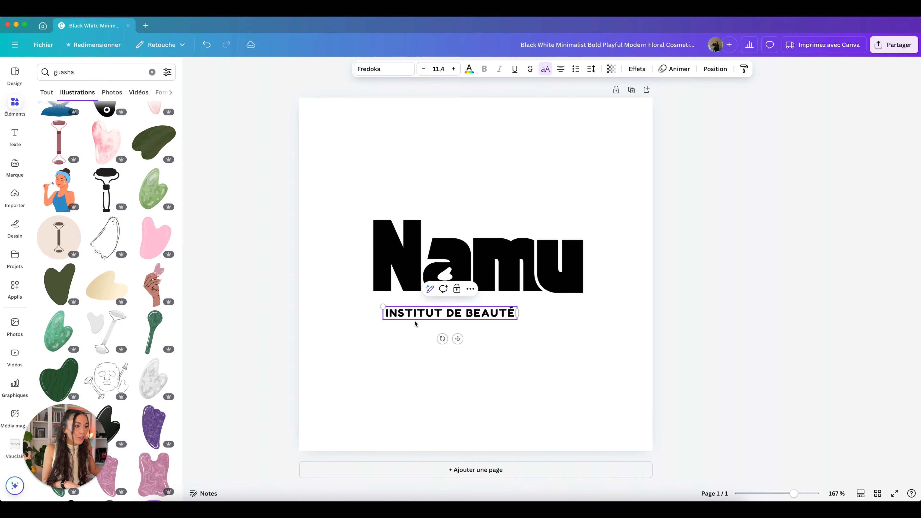
left_click_drag(456, 338, 488, 333)
left_click(483, 334)
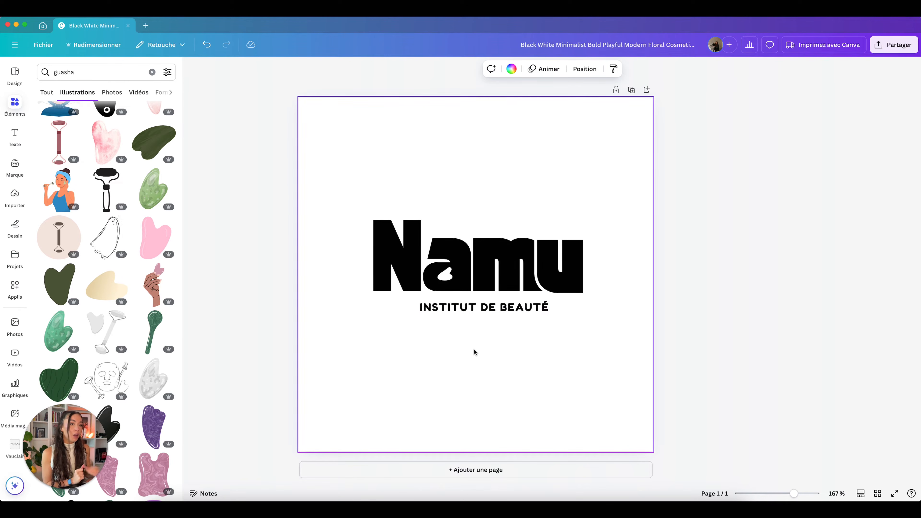
- Search the illustrations for "arbre" and insert the black tree silhouette with long leafy branches
left_click(107, 72)
double_click(108, 73)
type("arbre")
key("Return")
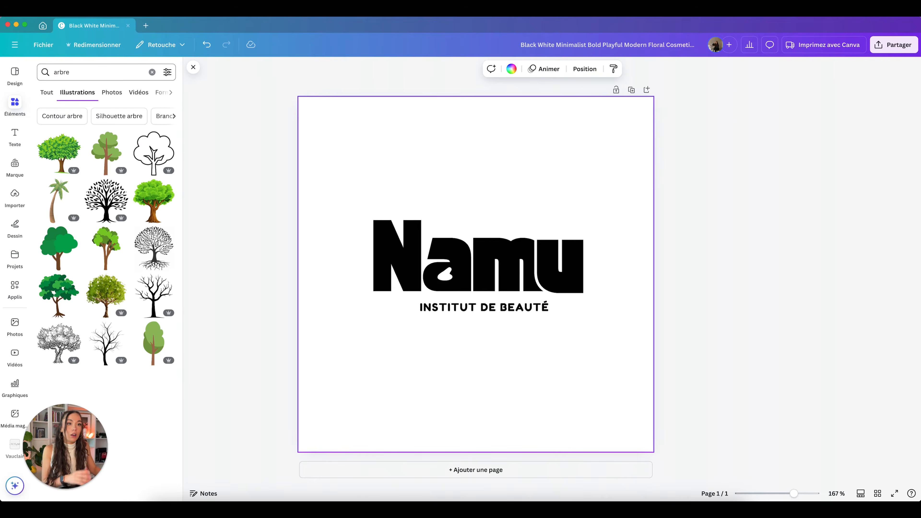
scroll(160, 244, "down", 5)
scroll(159, 245, "down", 7)
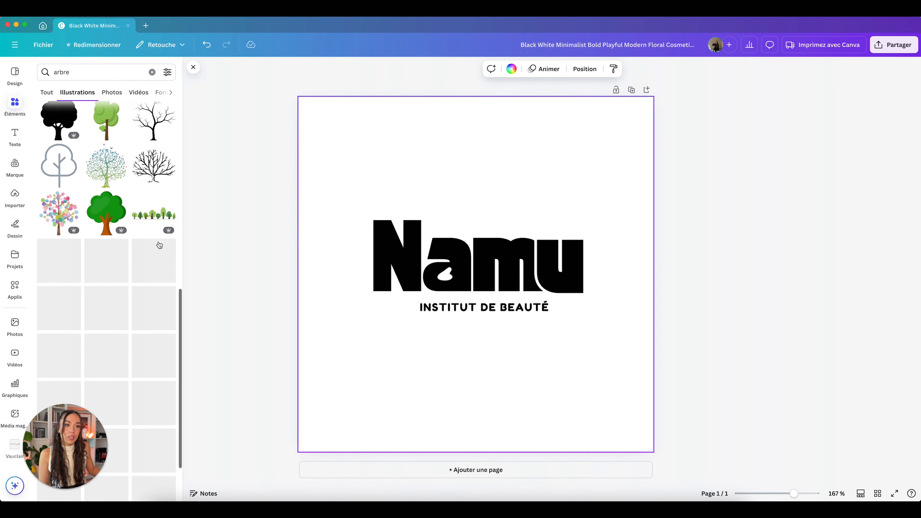
scroll(158, 242, "down", 5)
scroll(160, 244, "down", 3)
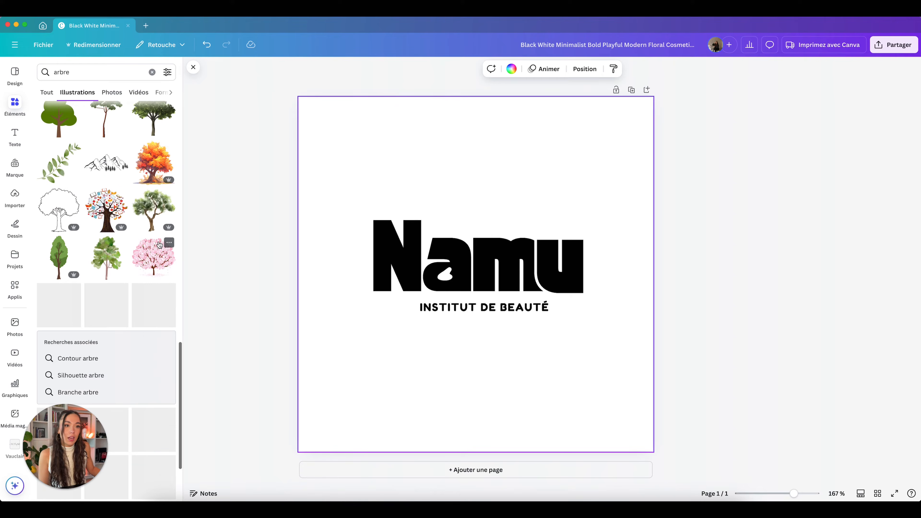
scroll(160, 244, "down", 4)
scroll(160, 244, "down", 8)
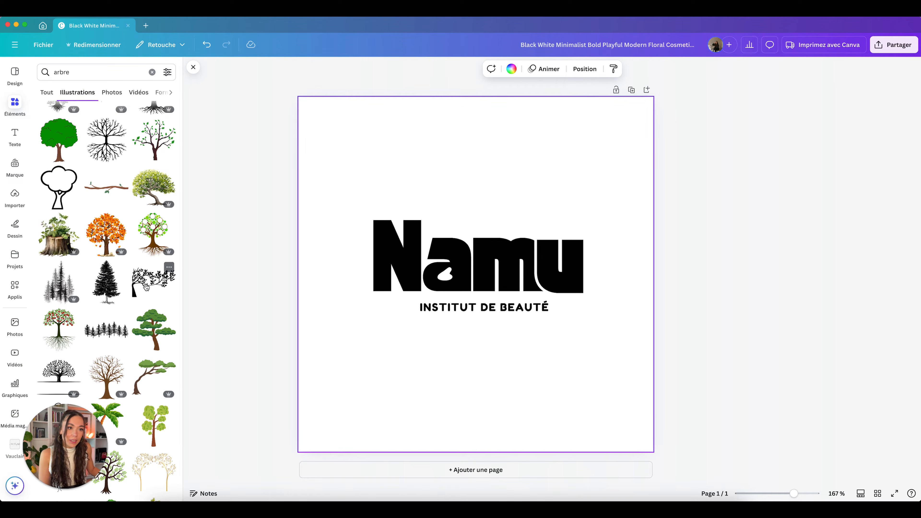
left_click(146, 287)
- Move the tree illustration above the wordmark and flip it horizontally
left_click_drag(415, 319, 415, 451)
left_click_drag(484, 425, 516, 185)
left_click(543, 68)
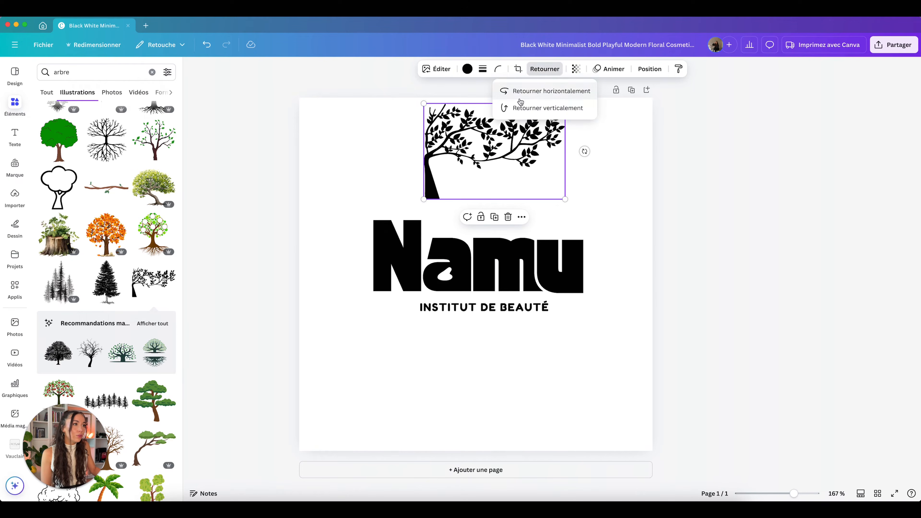
left_click(521, 91)
- Try the flipped tree over the letter "N" with its trunk aligned to the letter
left_click_drag(535, 163, 369, 255)
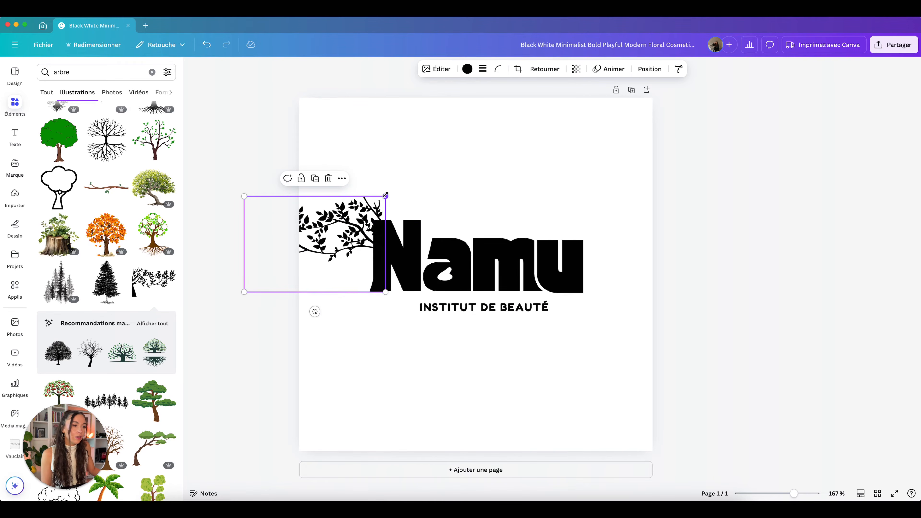
mouse_move(385, 196)
left_mouse_down()
mouse_move(393, 194)
mouse_move(390, 204)
left_mouse_up()
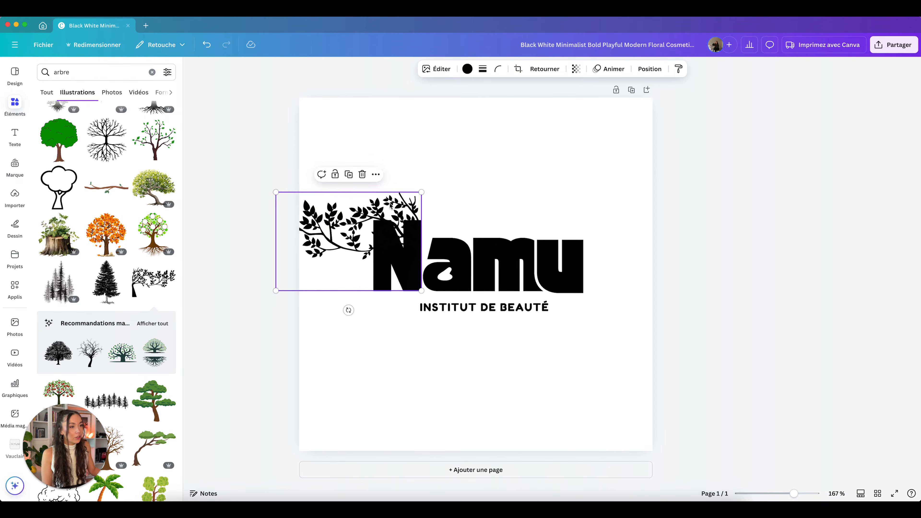
left_click(609, 160)
- Move the tree over the letters "amu" so its leafy branches grow out above them
left_click(334, 223)
left_click_drag(335, 223, 537, 210)
key("Escape")
left_click_drag(462, 164, 461, 162)
left_click(353, 257)
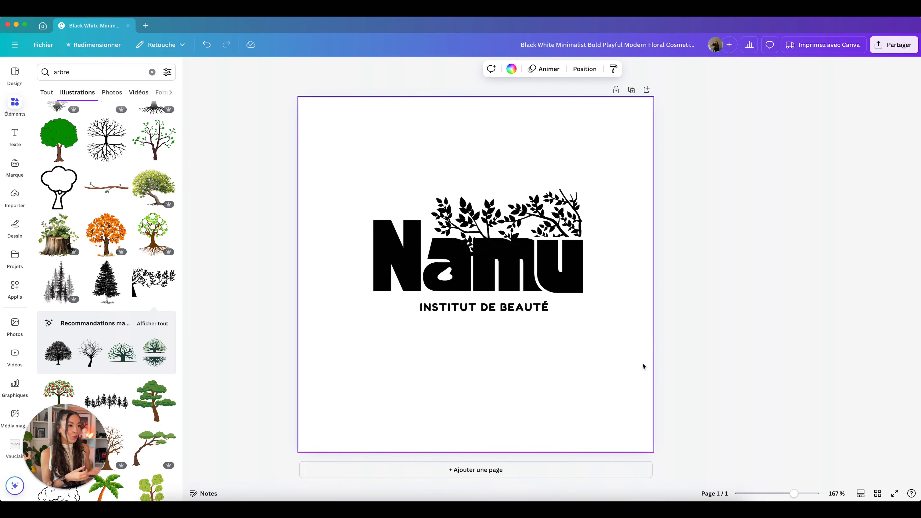
- Enlarge the whole logo slightly and recentre it on the page
left_click_drag(642, 364, 338, 184)
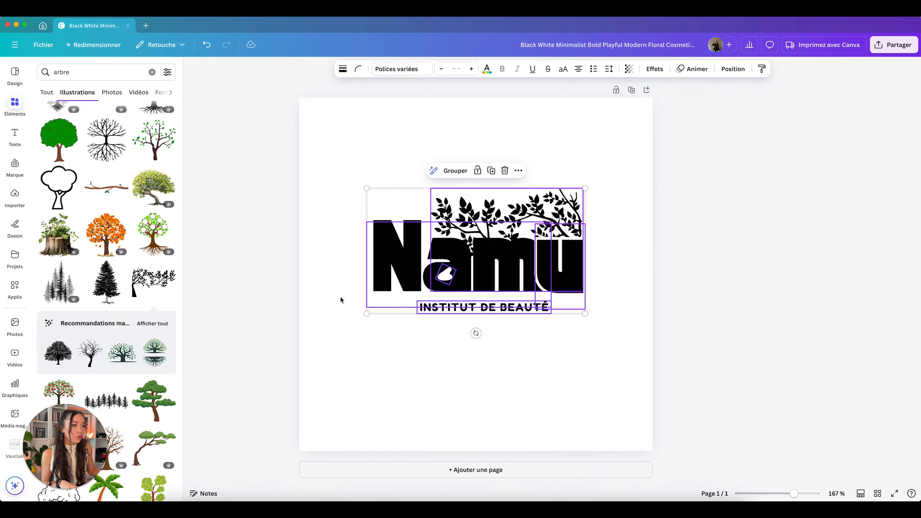
left_click_drag(367, 313, 340, 329)
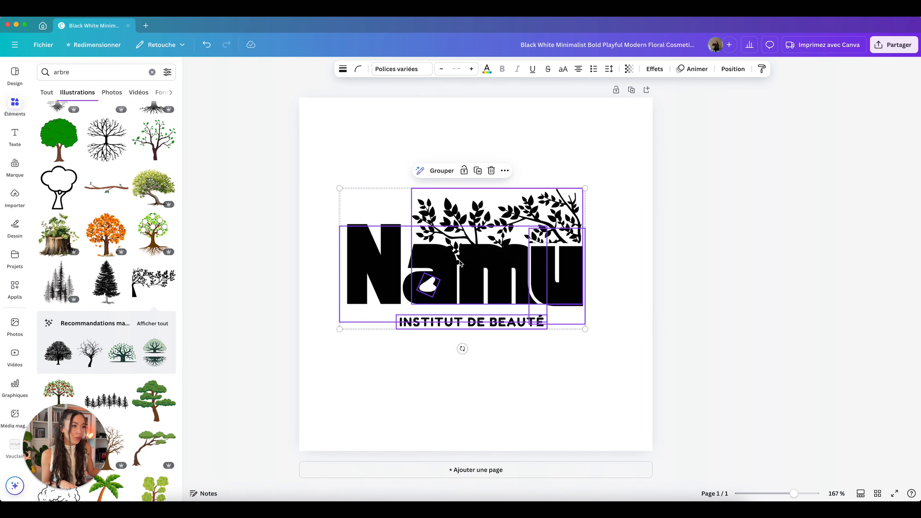
left_click_drag(460, 262, 483, 259)
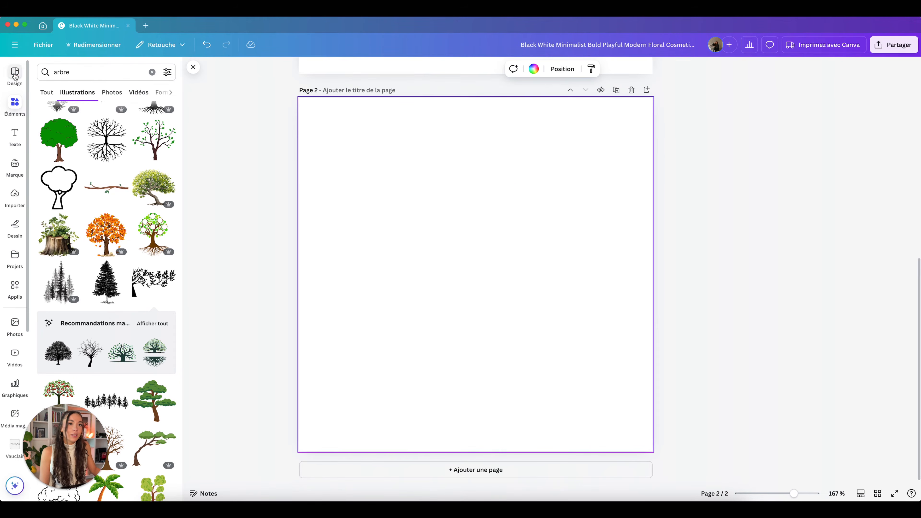
- Fill the blank second page with the original "Juna Cosmetics" logo template
left_click(14, 75)
left_click(94, 183)
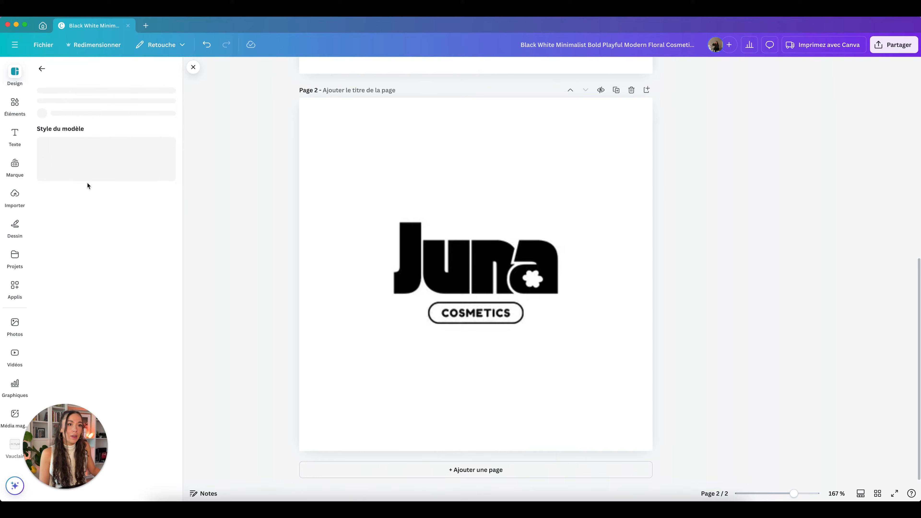
left_click(738, 186)
- Compare the customised "Namu" logo on page 1 with the original "Juna" template on page 2
scroll(702, 271, "up", 10)
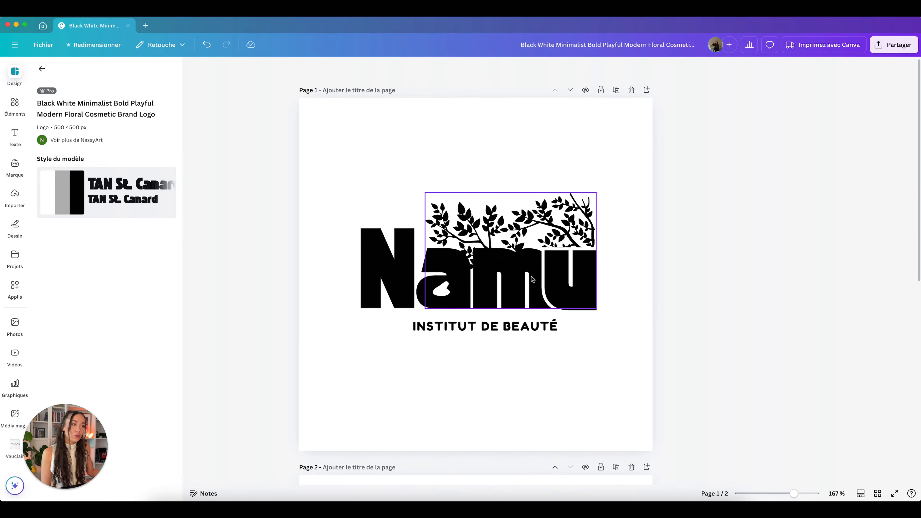
scroll(654, 321, "down", 6)
scroll(654, 321, "up", 6)
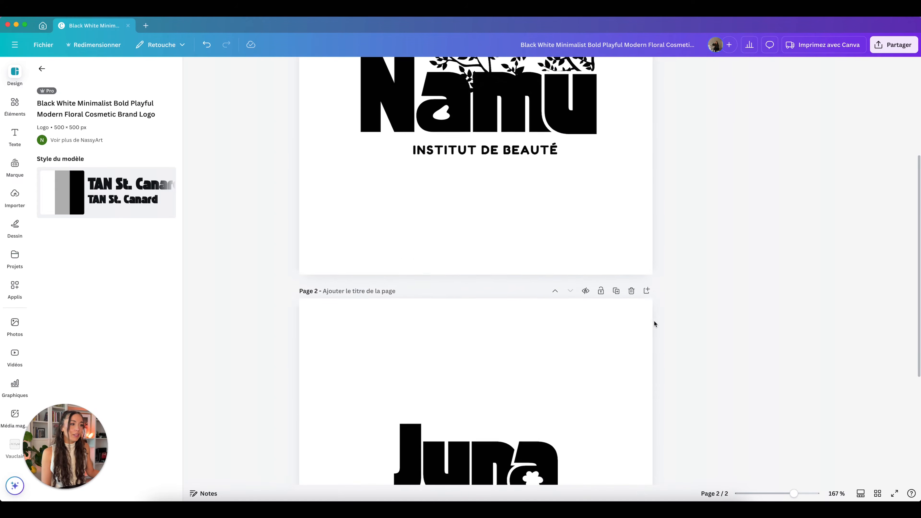
scroll(654, 321, "up", 3)
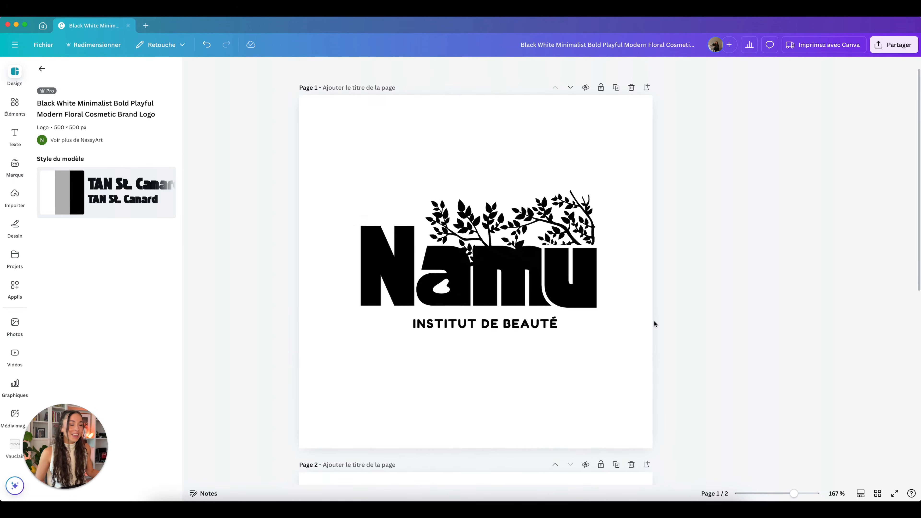
scroll(654, 321, "down", 10)
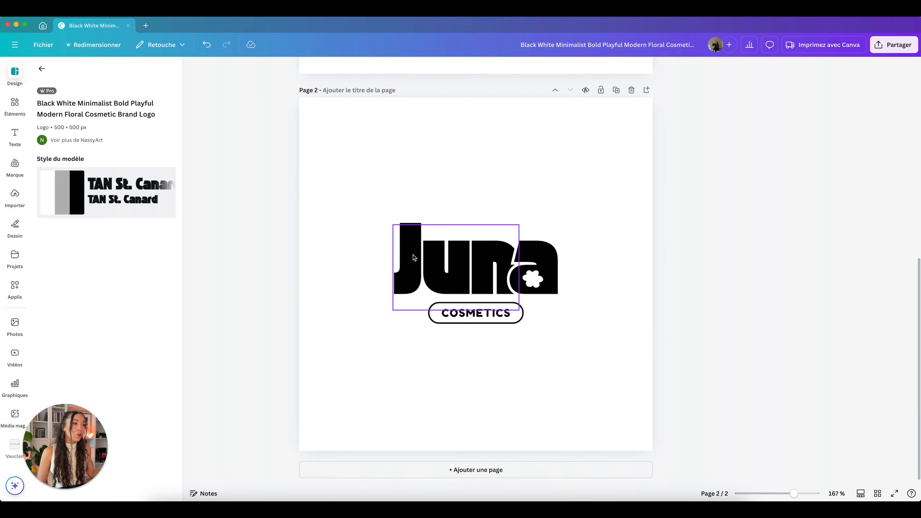
scroll(459, 272, "up", 10)
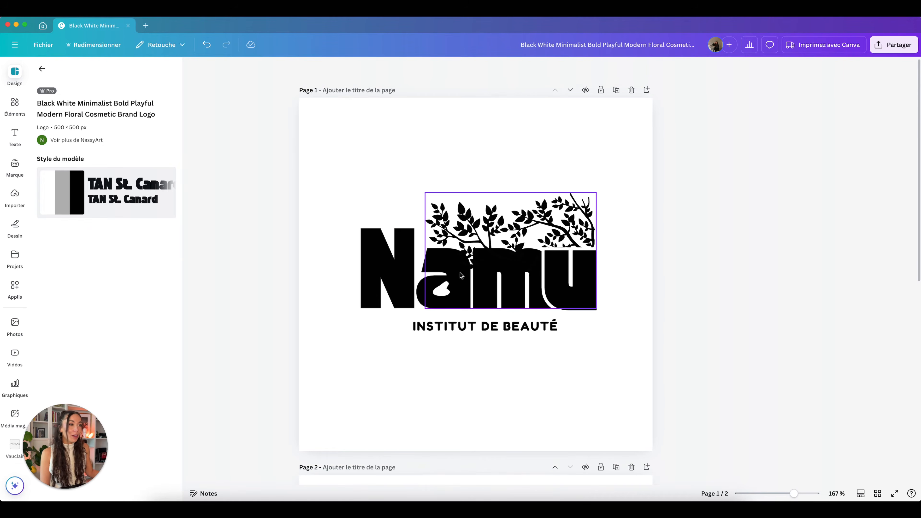
left_click(377, 177)
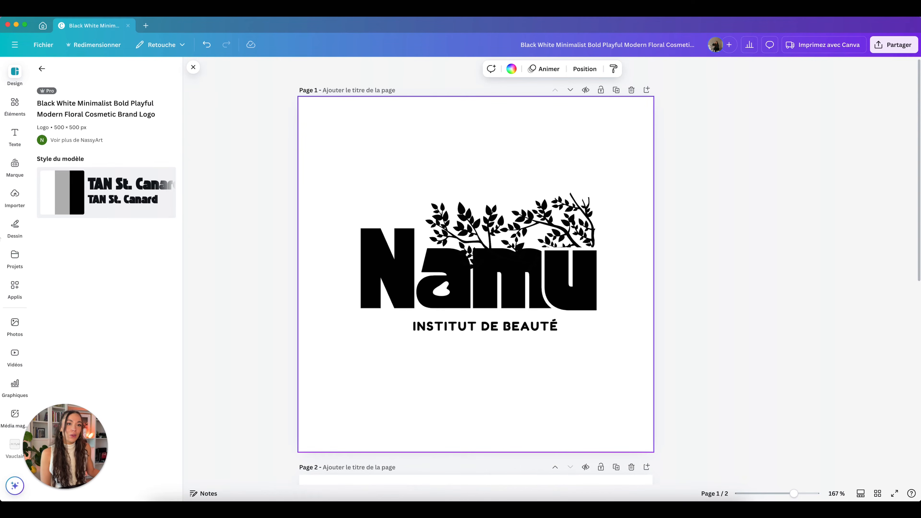
- Apply the brand kit's colour palette to page 1 and shuffle through its colour variations
left_click(42, 69)
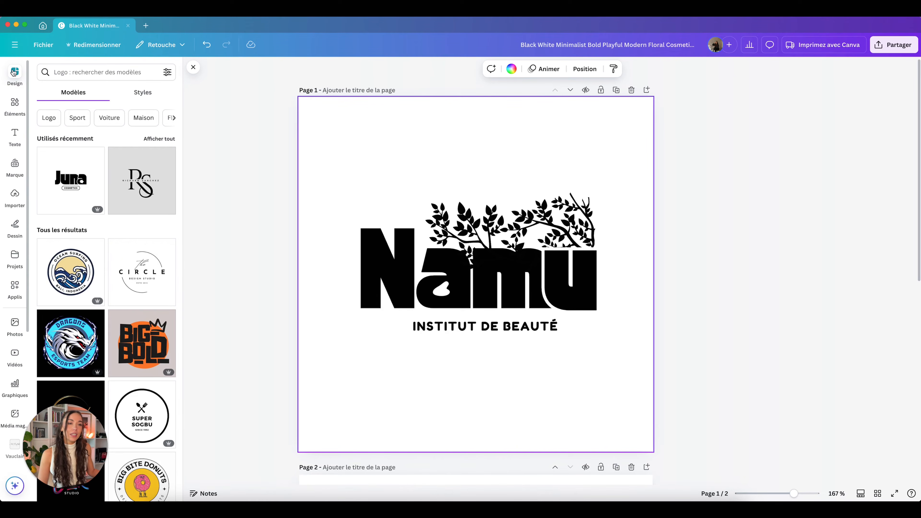
left_click(149, 97)
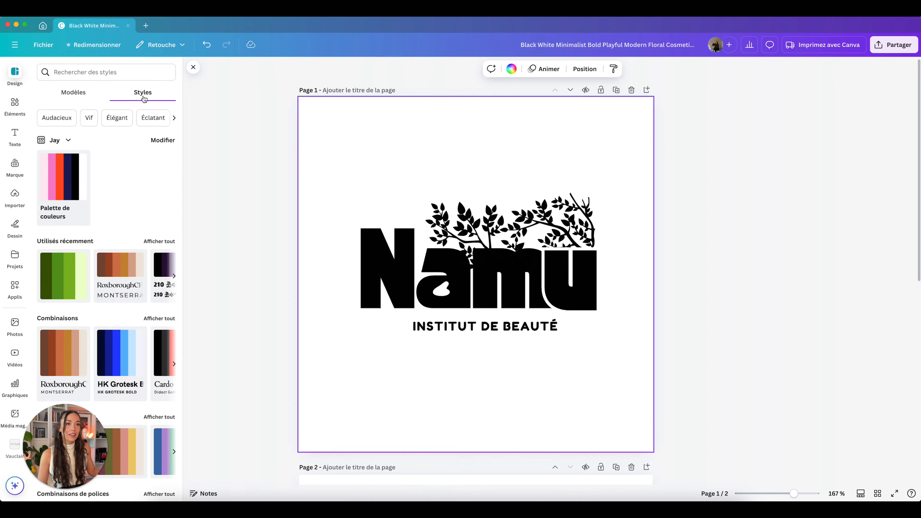
left_click(62, 177)
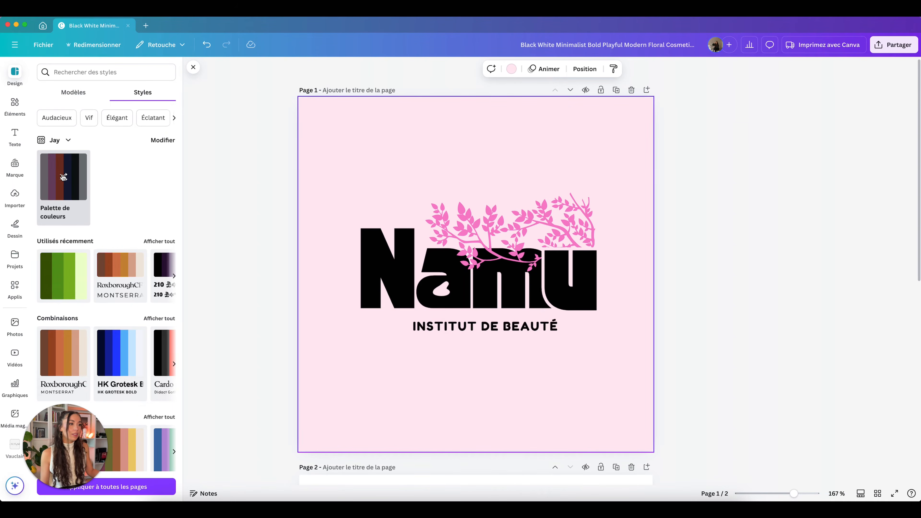
left_click(63, 177)
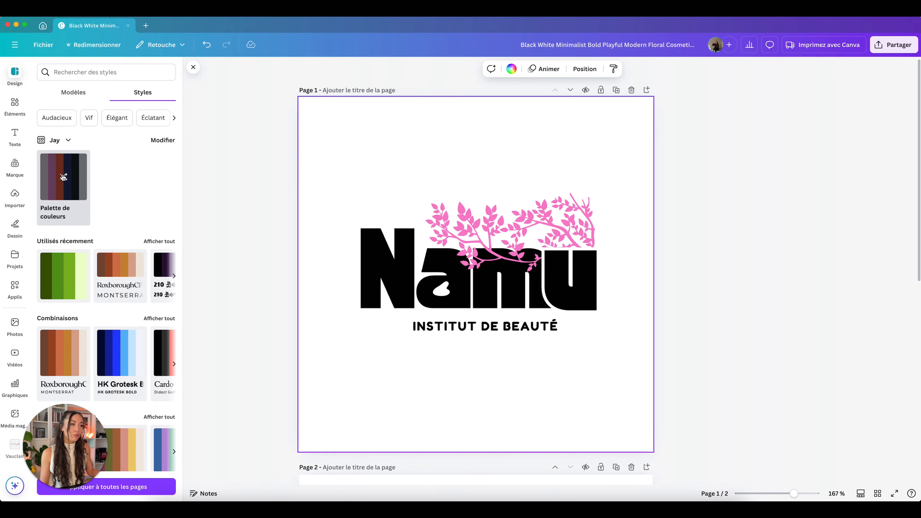
left_click(63, 177)
left_click(63, 177)
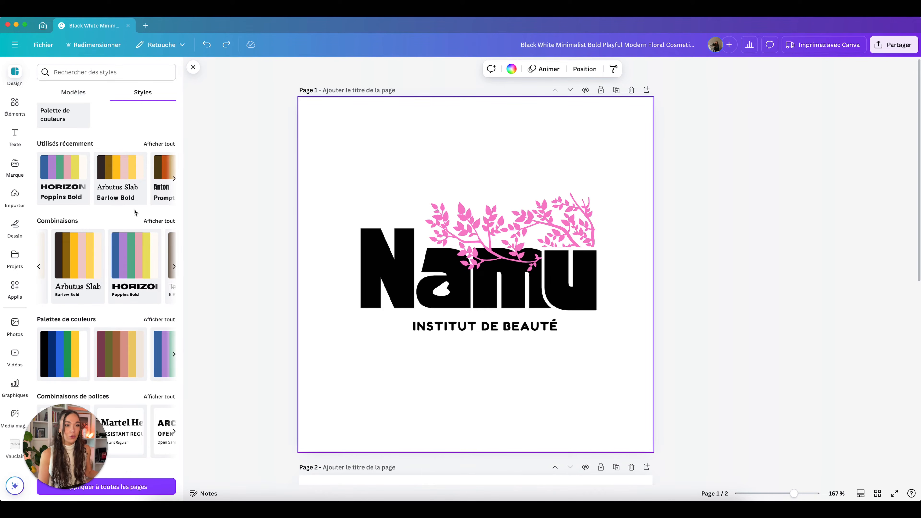
- Browse the full list of colour palettes and apply the green, red and pink palette to page 1
scroll(116, 213, "down", 5)
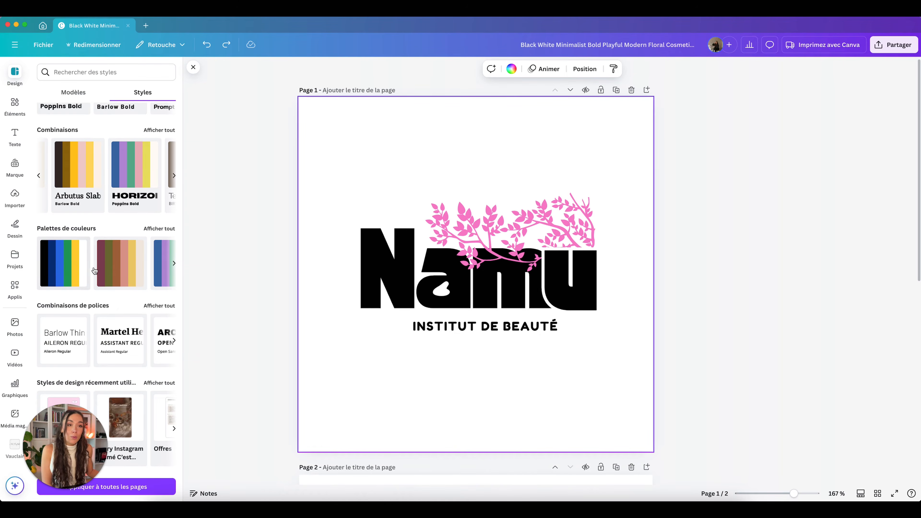
scroll(73, 263, "up", 1)
scroll(73, 262, "up", 1)
scroll(120, 207, "right", 3)
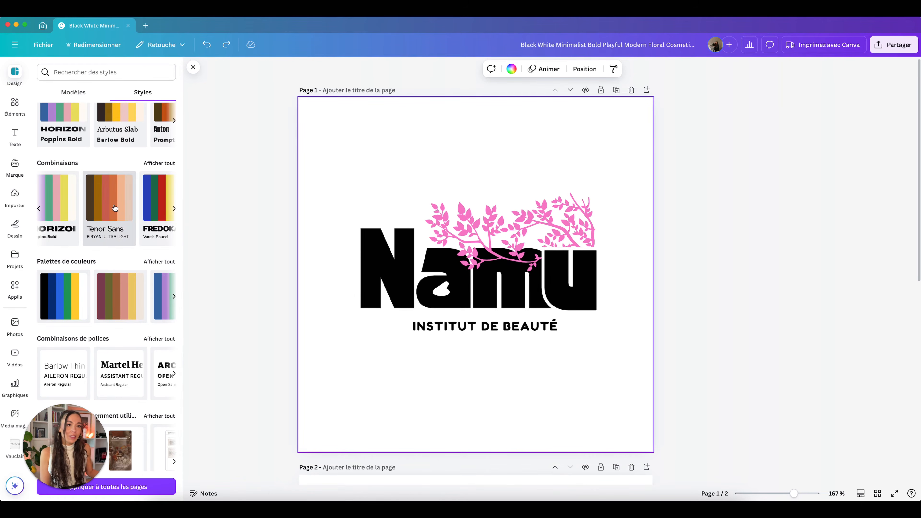
scroll(145, 232, "down", 2)
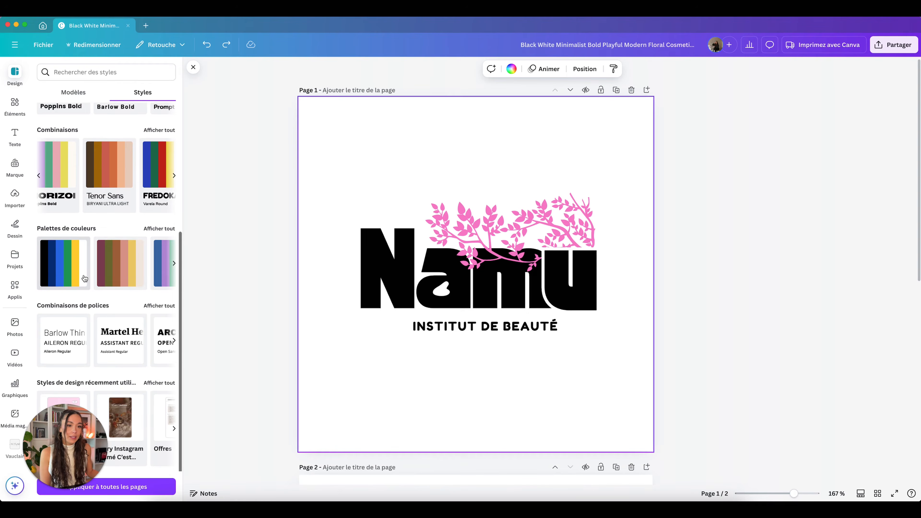
left_click(160, 228)
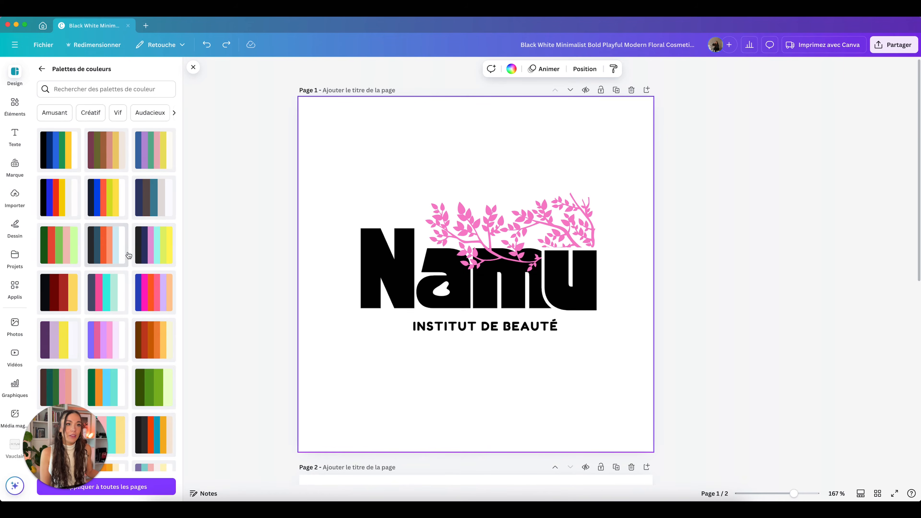
left_click(152, 113)
left_click(137, 113)
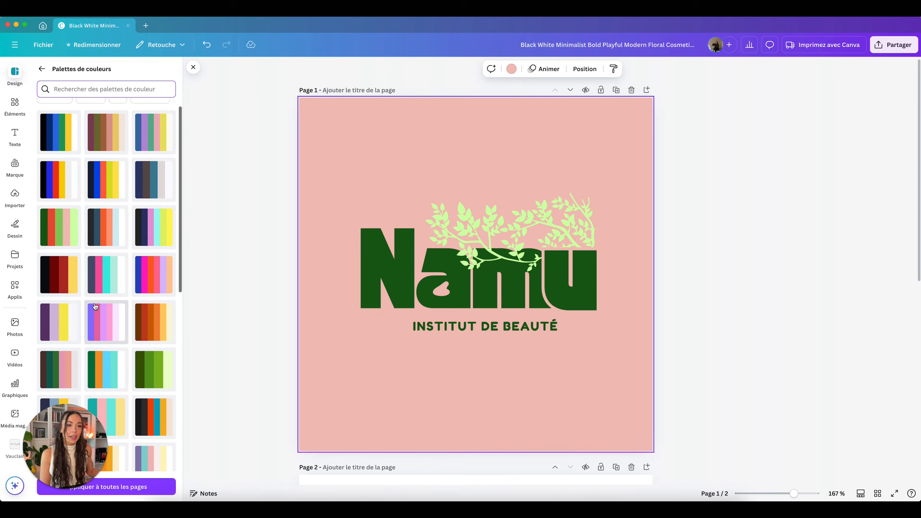
- Try the black, red and yellow palette and the purple, lilac and yellow palette on page 1, then browse the remaining palettes
left_click(65, 274)
left_click(70, 277)
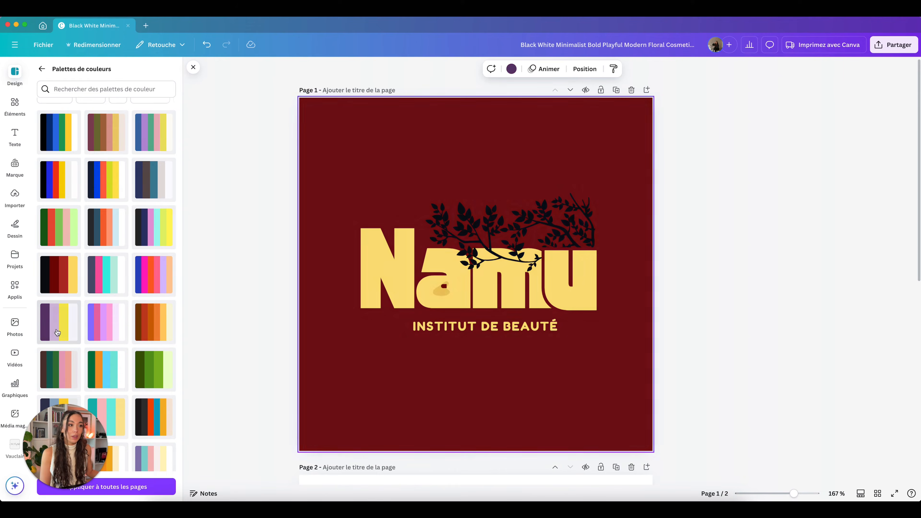
left_click(54, 326)
left_click(56, 324)
scroll(63, 298, "down", 10)
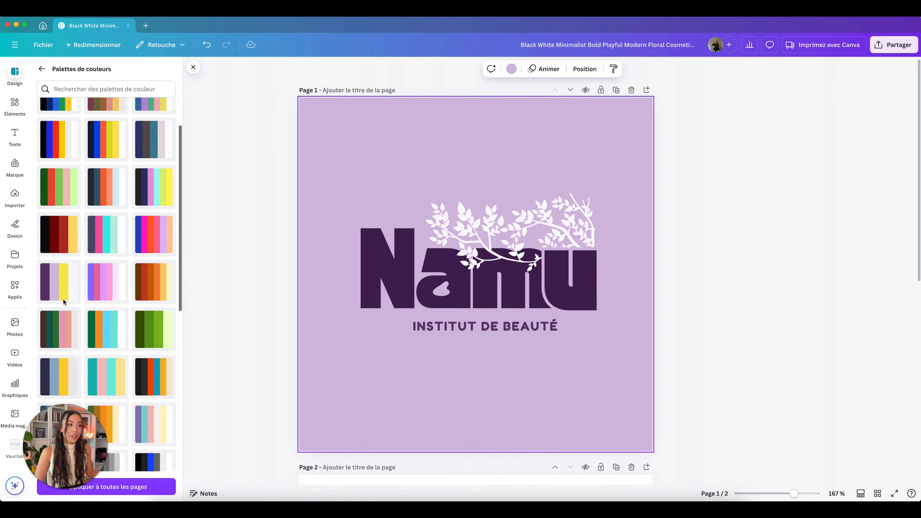
scroll(63, 302, "down", 4)
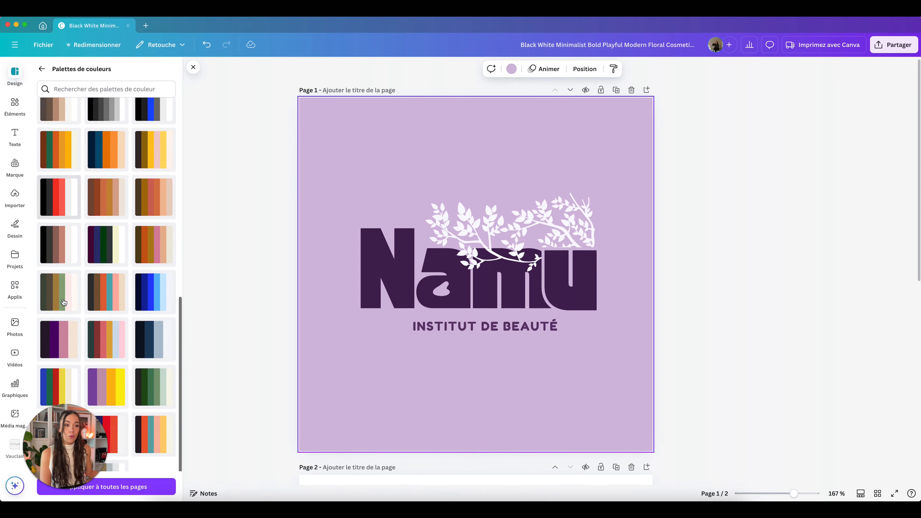
scroll(63, 302, "up", 15)
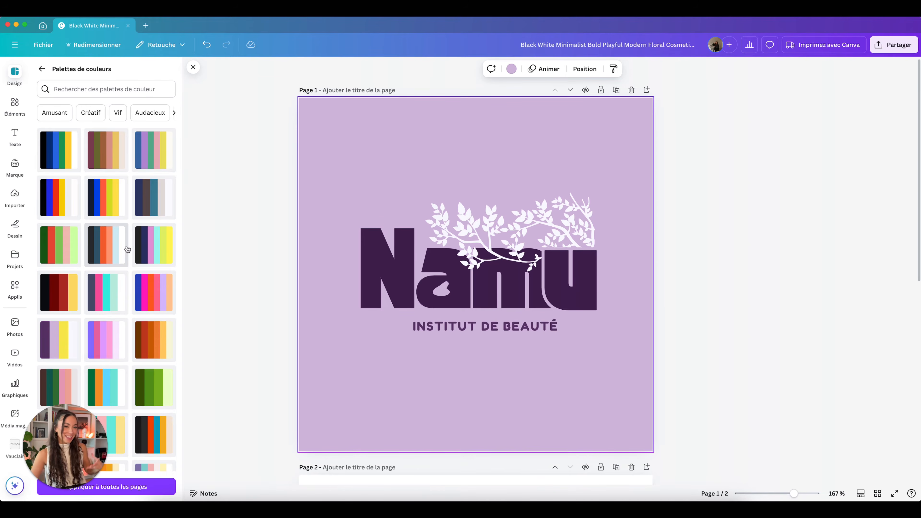
- Apply the violet and pink palette to page 1, shuffling it to a violet logo with lilac branches on a white background
left_click(109, 339)
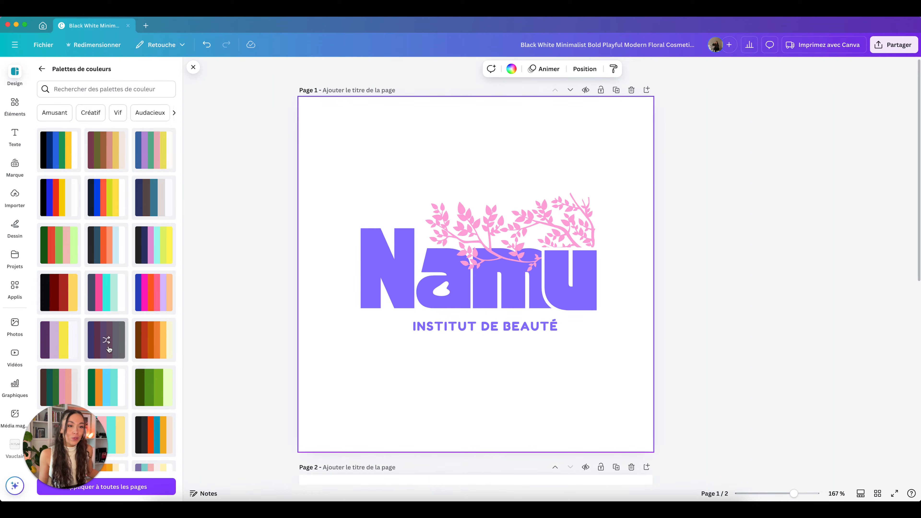
left_click(97, 341)
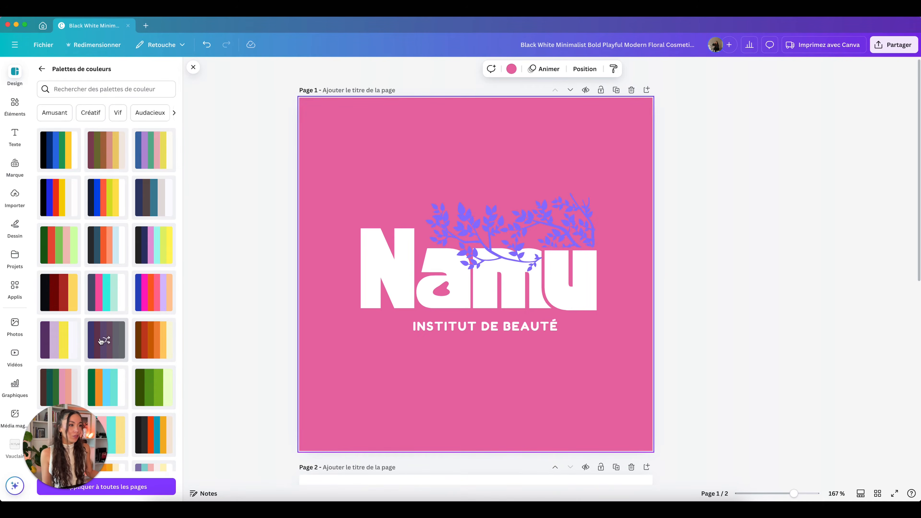
left_click(101, 342)
left_click(101, 341)
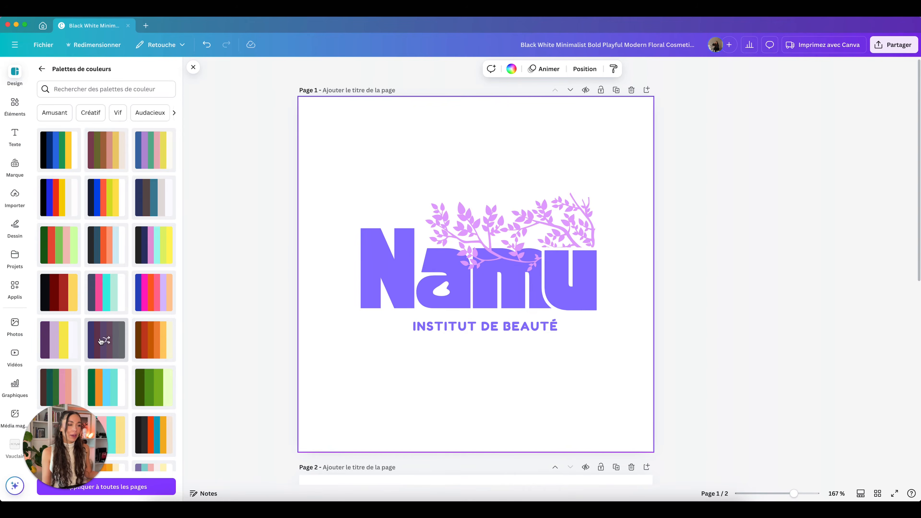
scroll(722, 327, "down", 2)
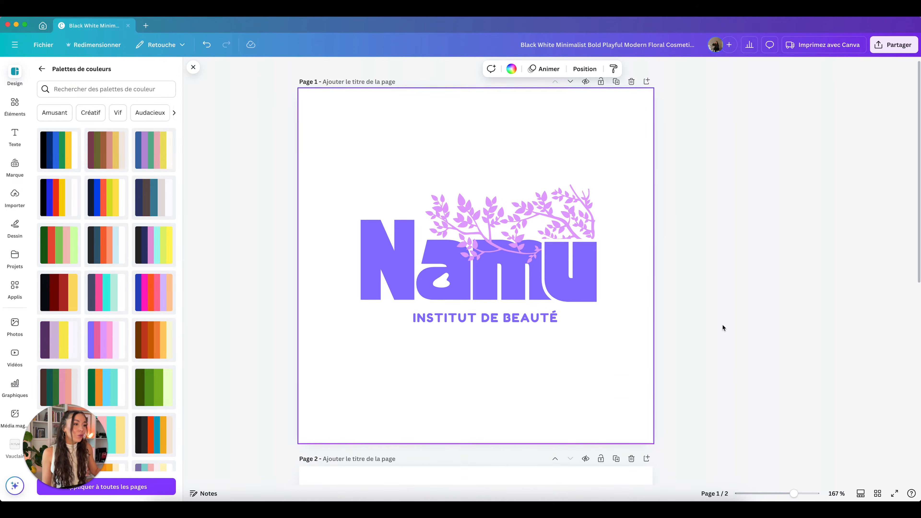
scroll(722, 325, "up", 2)
- Duplicate the violet "Namu" logo page four times
left_click(617, 90)
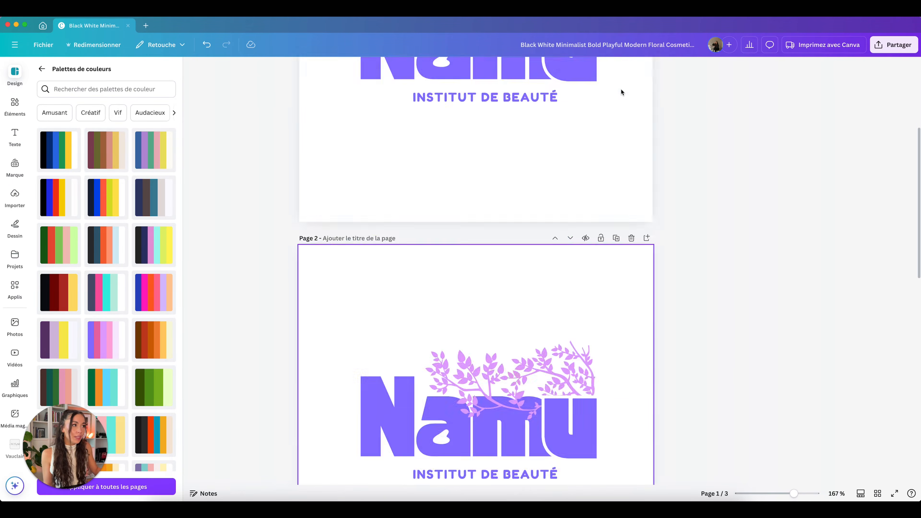
left_click(616, 90)
left_click(616, 91)
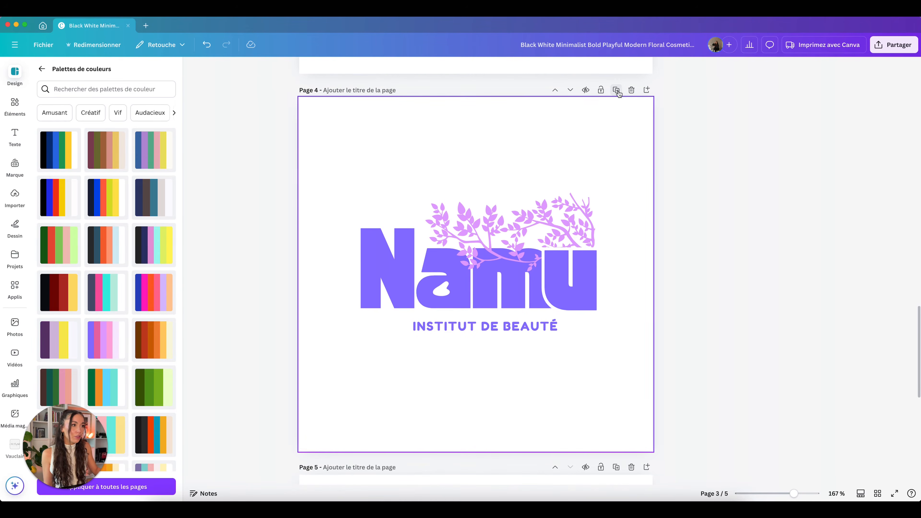
left_click(616, 90)
scroll(687, 187, "up", 20)
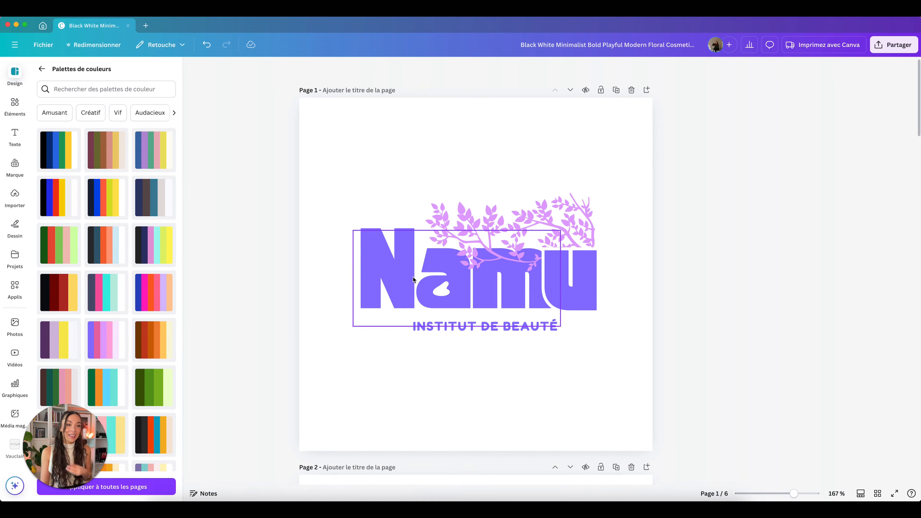
- Shuffle the violet and pink palette on the duplicated pages, giving page 2 a pink background and page 3 a violet one with white lettering
scroll(412, 277, "down", 10)
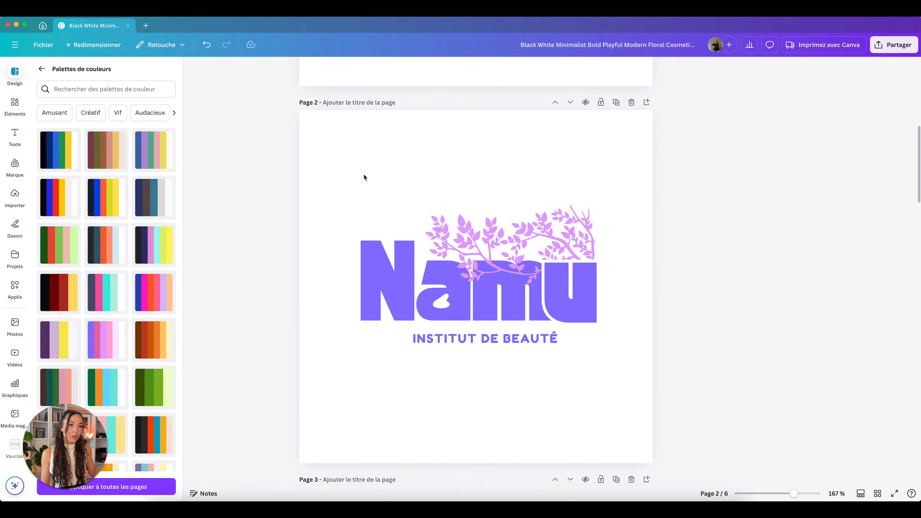
left_click(357, 180)
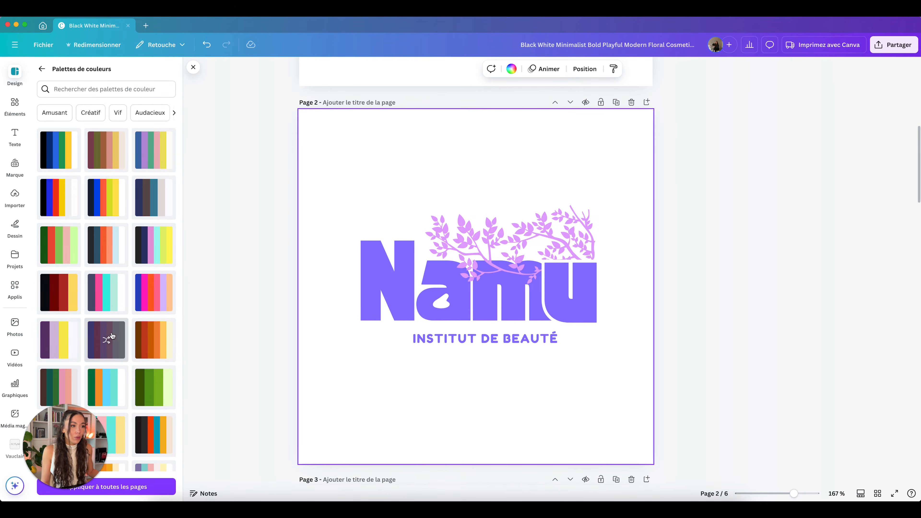
scroll(292, 246, "down", 5)
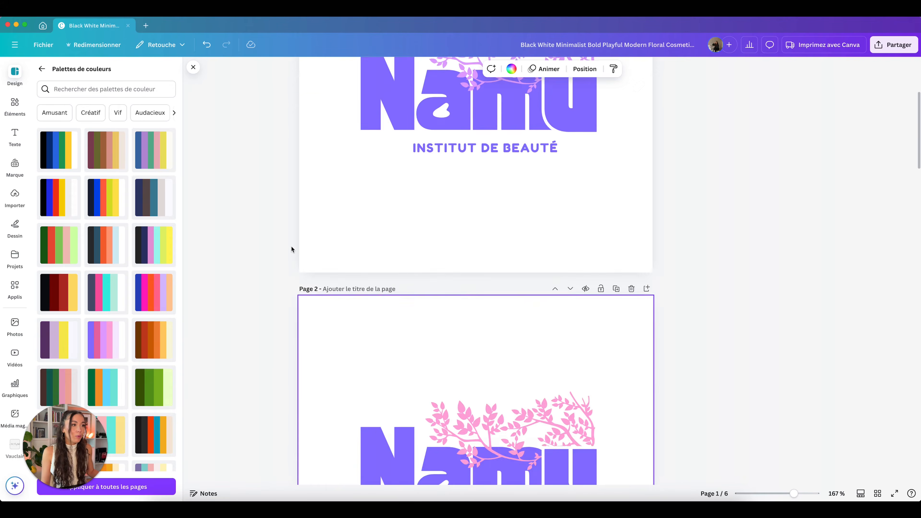
scroll(291, 246, "up", 5)
scroll(292, 247, "down", 1)
left_click(105, 339)
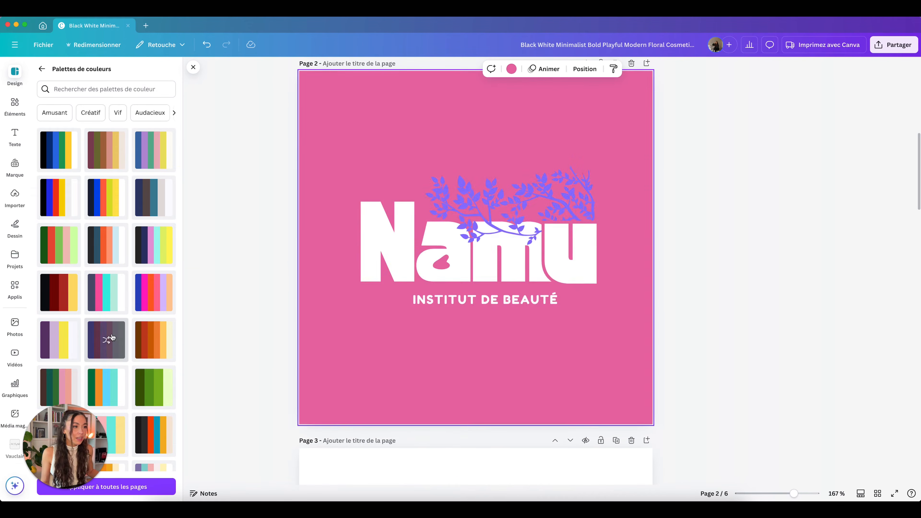
scroll(351, 217, "down", 5)
left_click(105, 339)
scroll(392, 220, "down", 8)
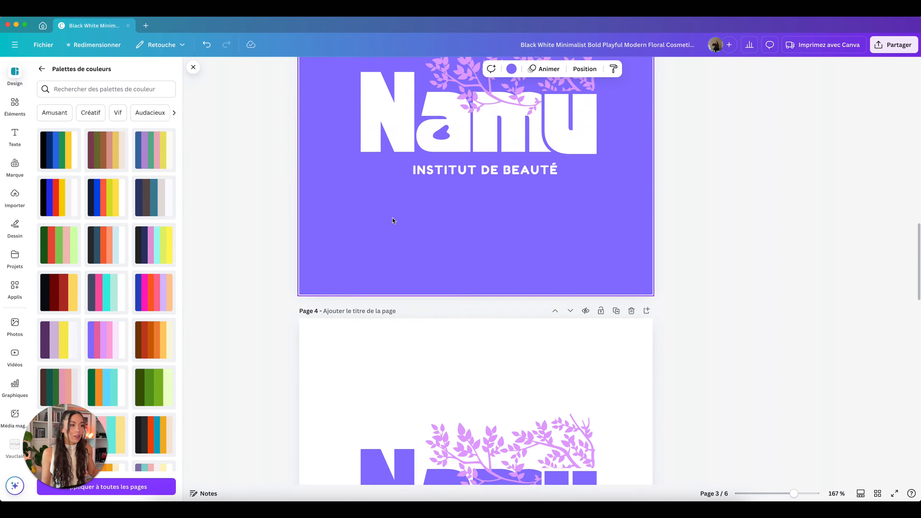
scroll(867, 442, "up", 20)
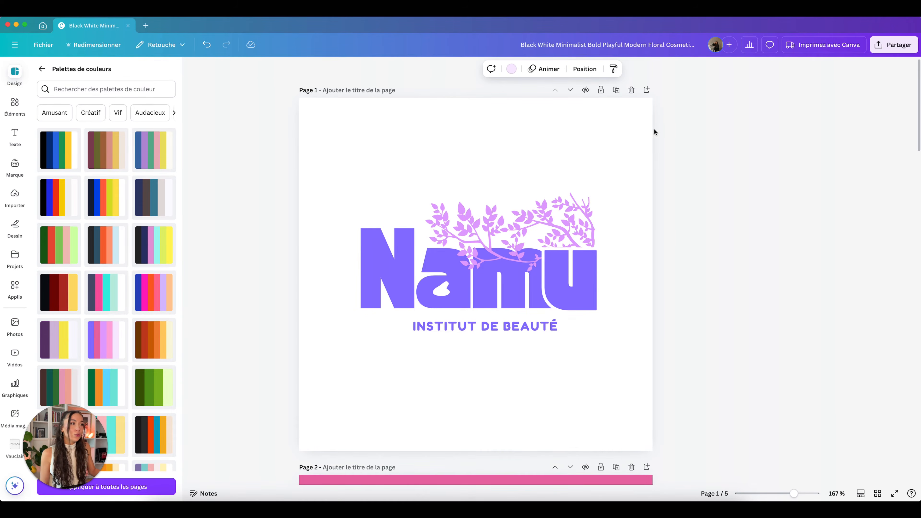
- Add two more copies of the violet logo page directly after page 1, removing the blank page inserted there
left_click(646, 90)
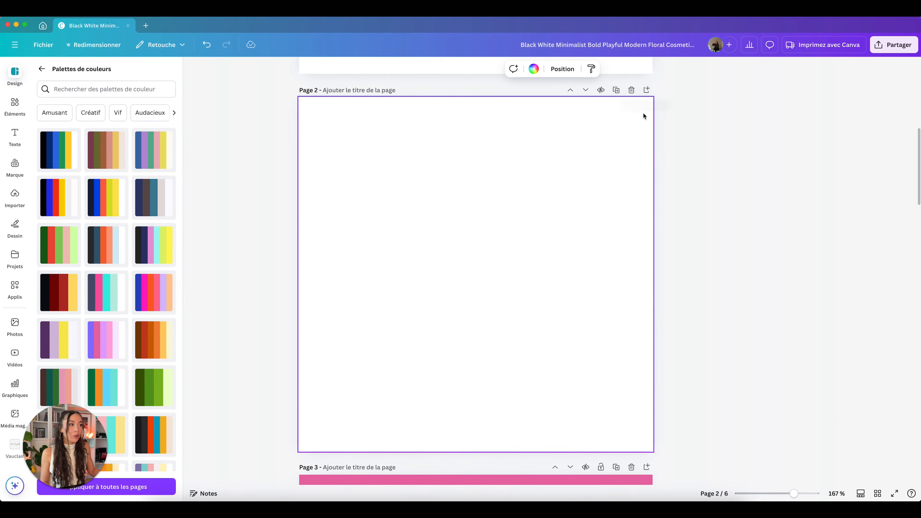
left_click(631, 91)
left_click(617, 91)
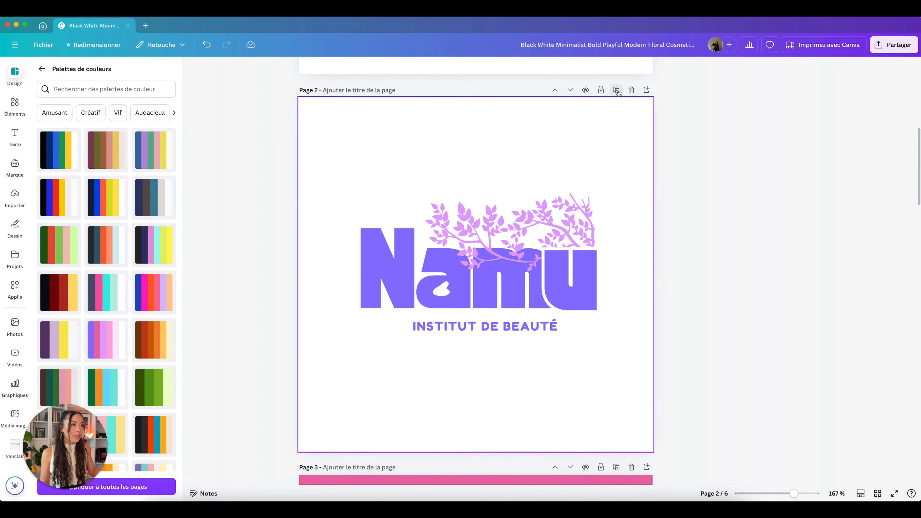
left_click(616, 90)
scroll(391, 335, "up", 8)
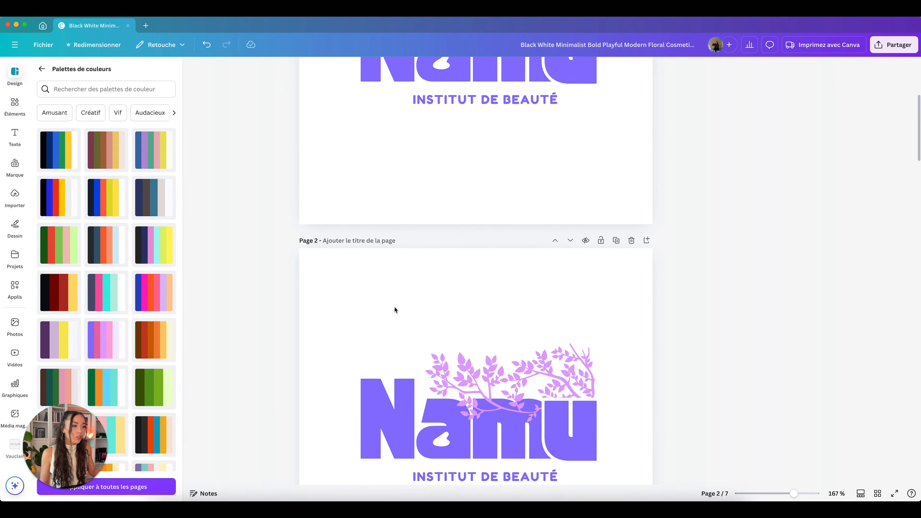
- Recolour the "Namu" lettering, the "INSTITUT DE BEAUTÉ" tagline and the branches on page 2 in black
scroll(394, 306, "down", 3)
left_click(361, 324)
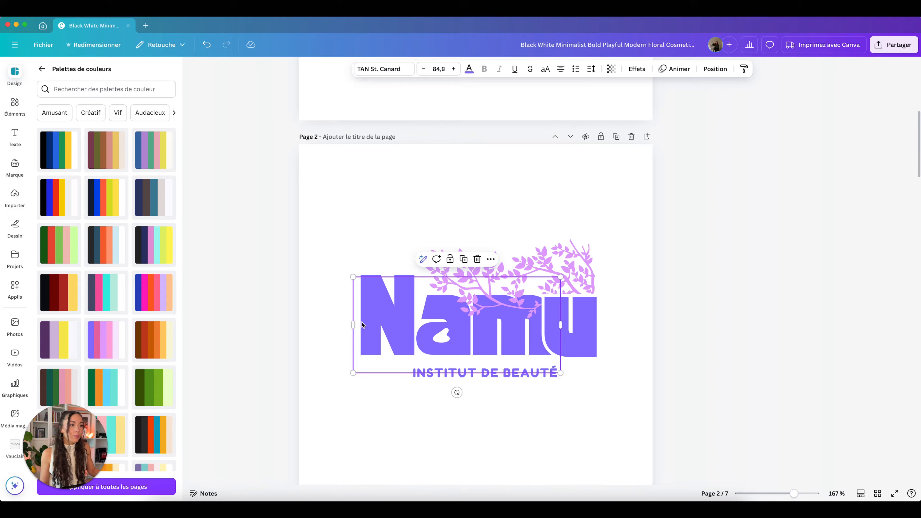
left_click(469, 68)
left_click(142, 220)
left_click(577, 322)
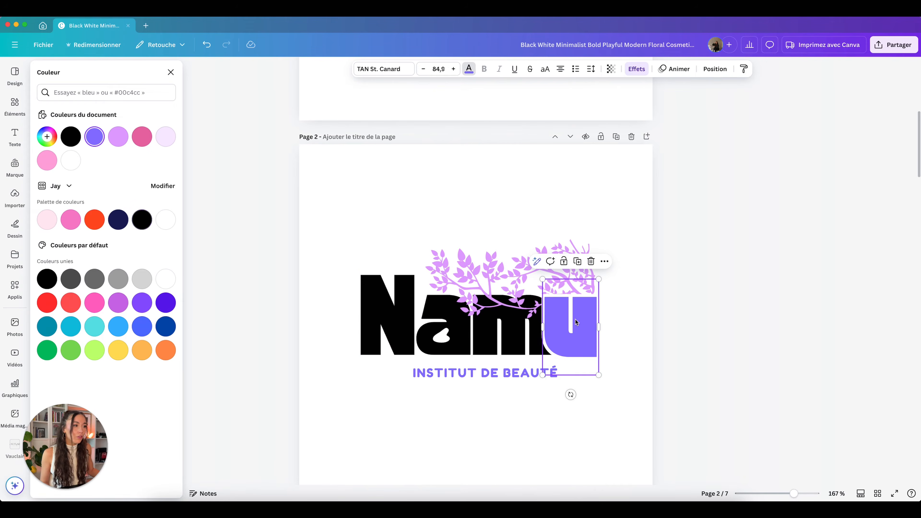
left_click(141, 219)
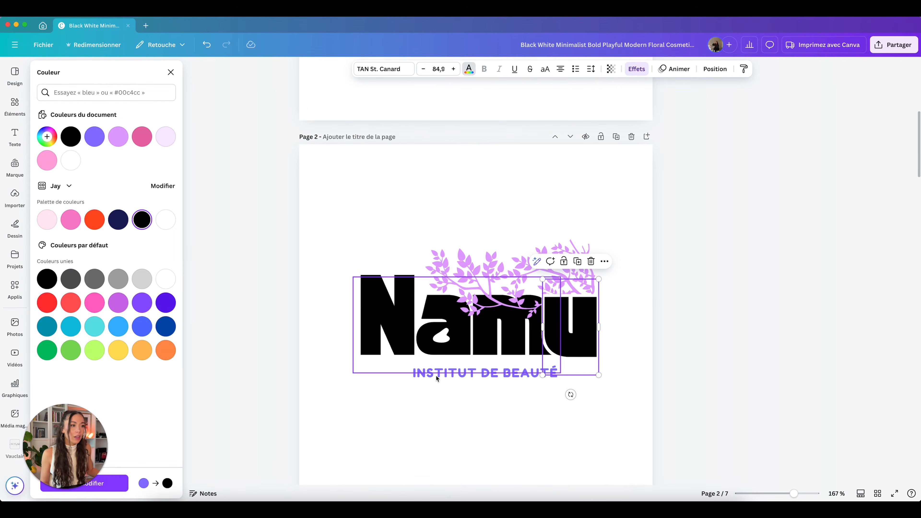
left_click(452, 378)
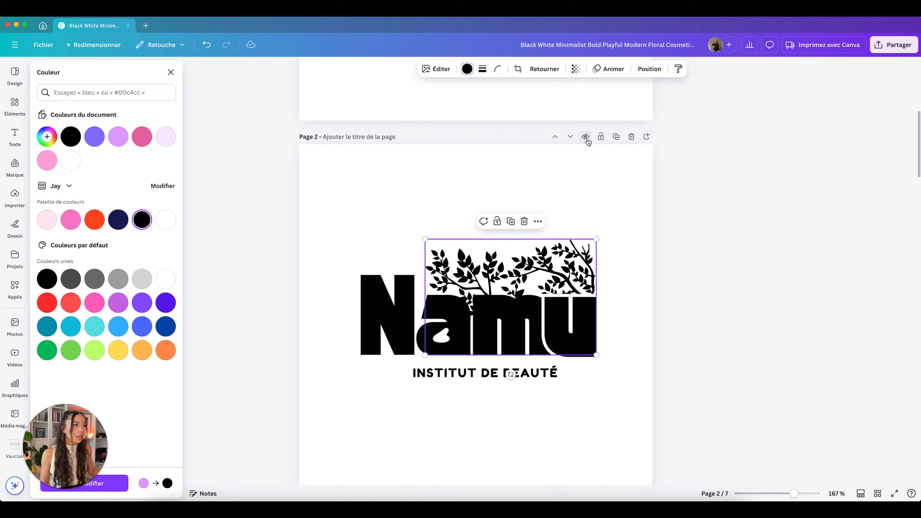
- Turn page 3 into a reversed version with white lettering, tagline and branches on a black background
scroll(585, 168, "down", 14)
left_click_drag(685, 279, 328, 114)
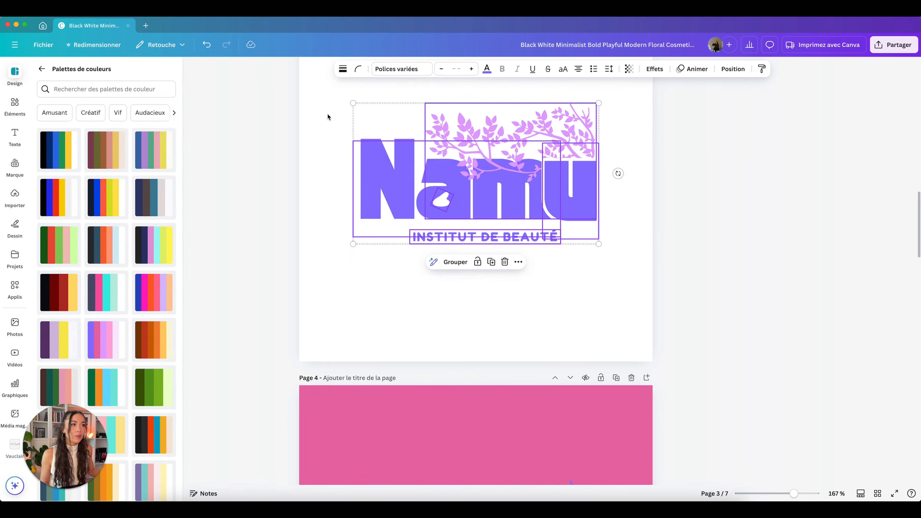
left_click(486, 68)
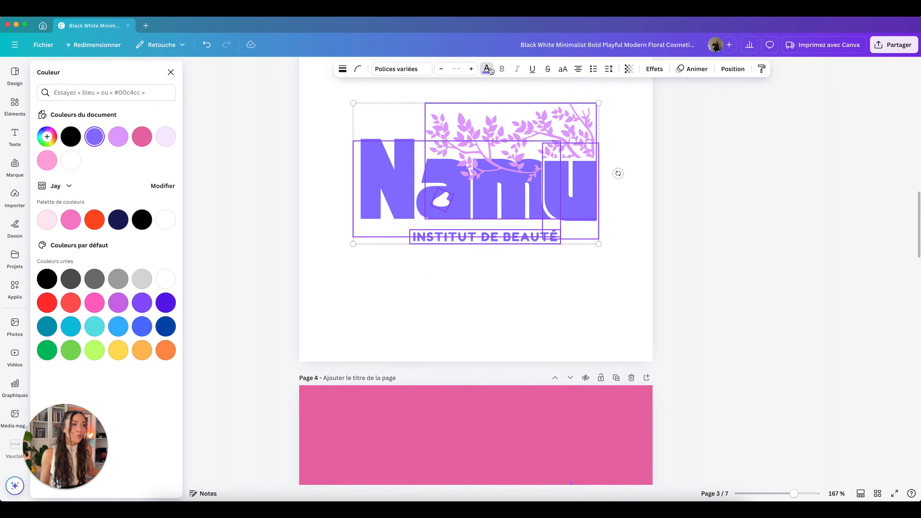
left_click(166, 226)
left_click(453, 160)
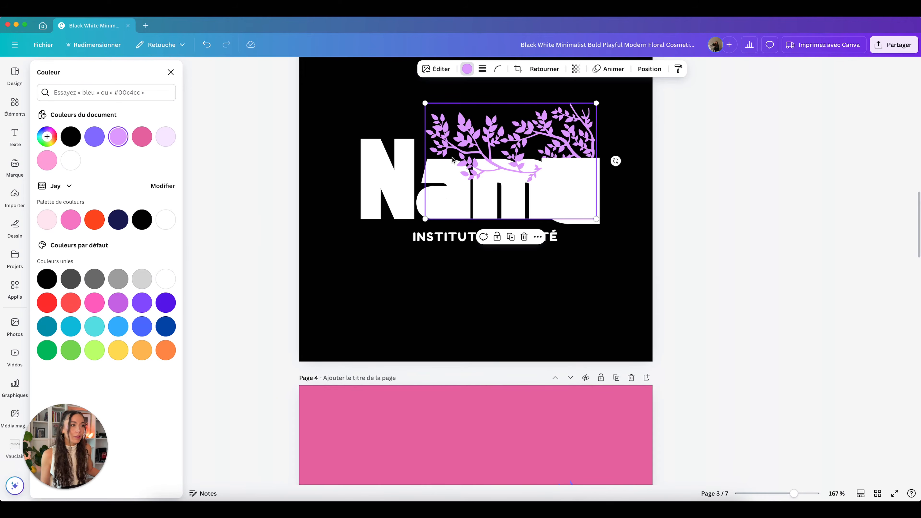
left_click(166, 278)
- Set the border effect colour of the letter "u" on page 3 to black
left_click(463, 209)
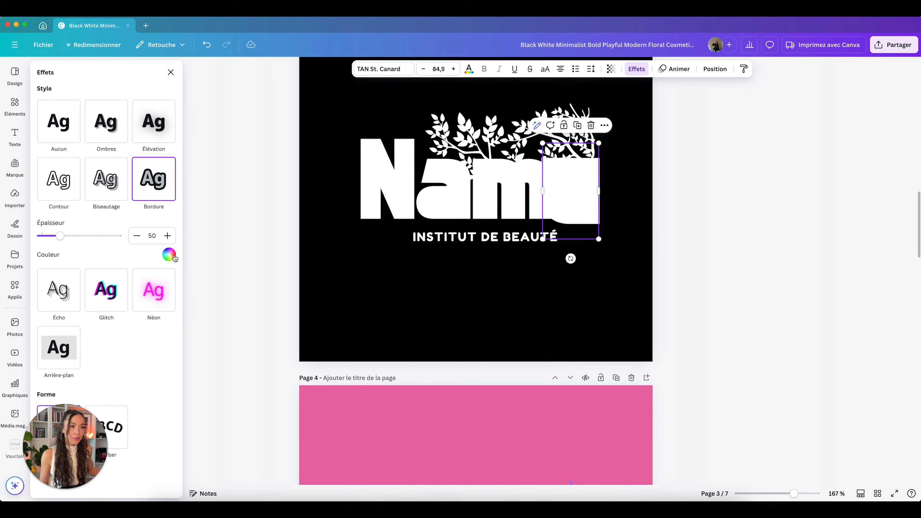
left_click(169, 255)
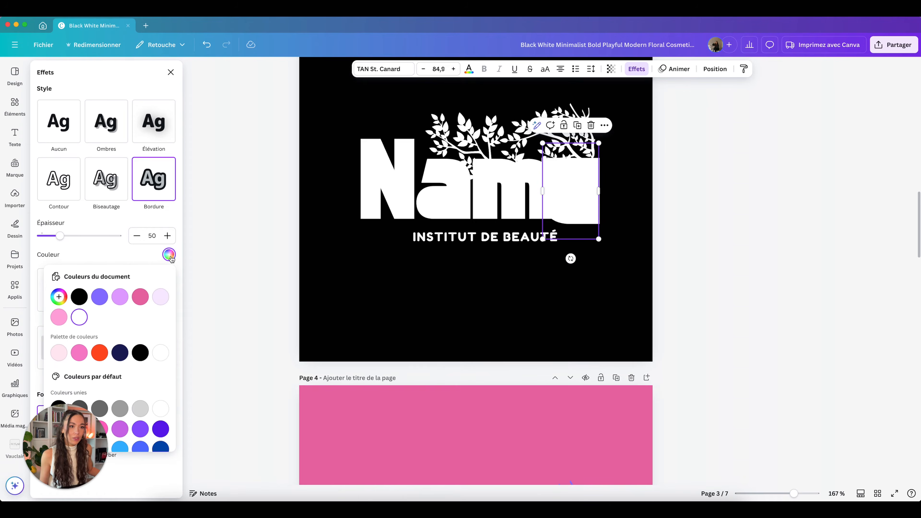
left_click(79, 298)
left_click(384, 272)
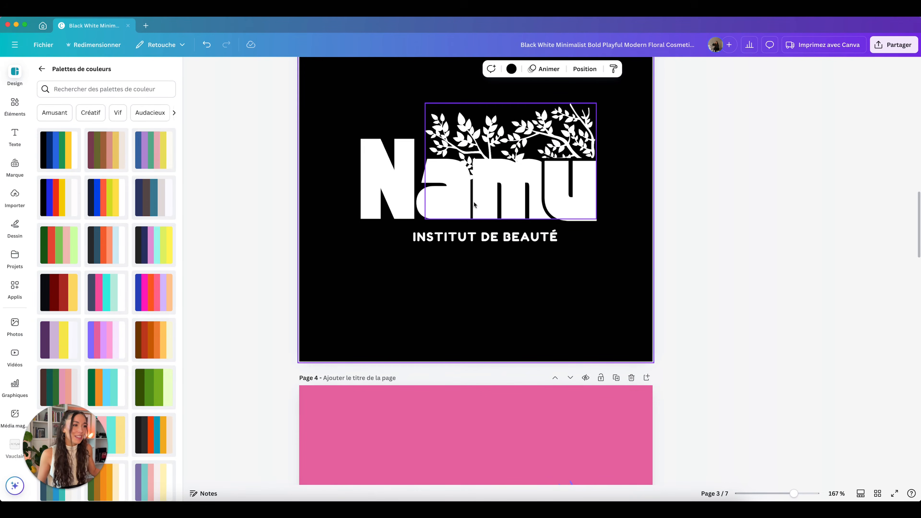
- Select the gua sha layer inside the "a" on page 3 and recolour its parts in black
left_click(584, 69)
left_click(73, 93)
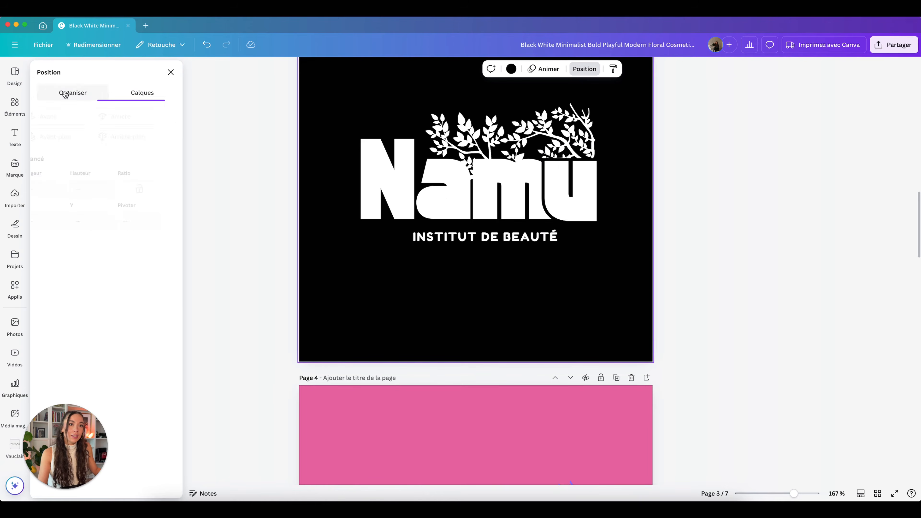
left_click(134, 94)
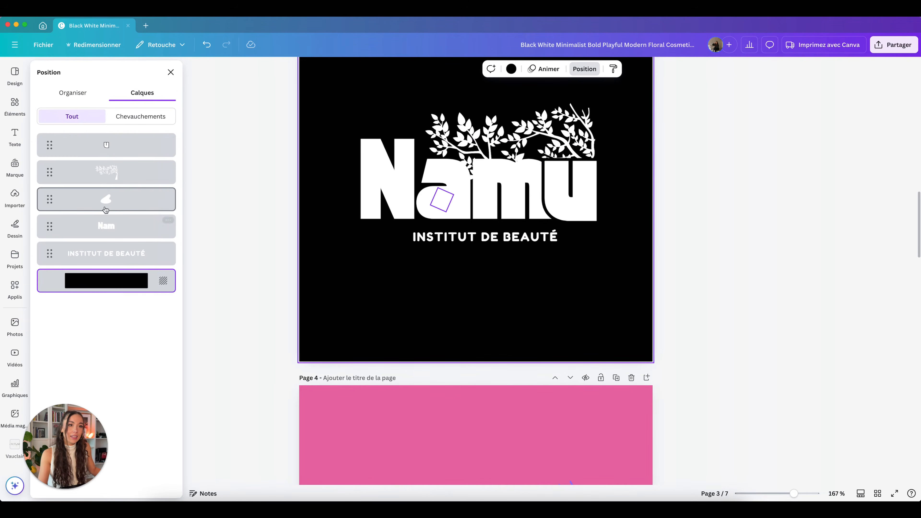
left_click(118, 202)
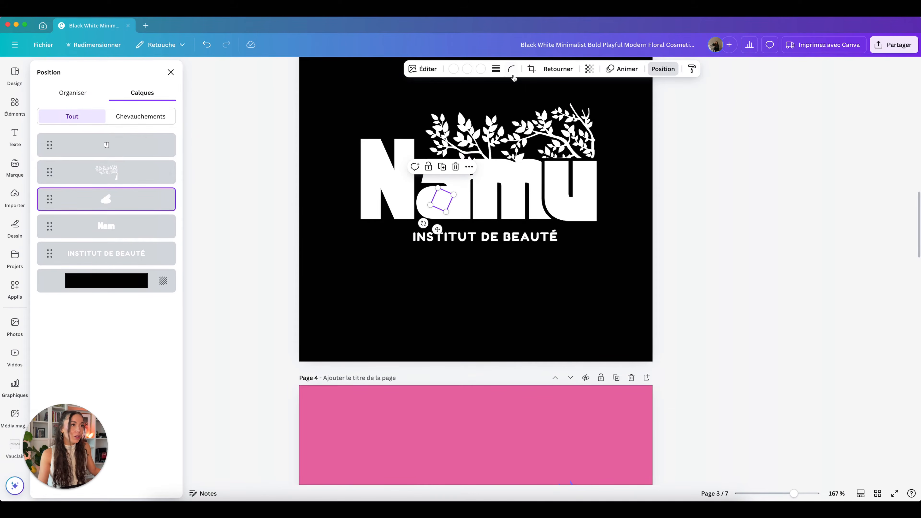
left_click(453, 69)
left_click(141, 220)
left_click(467, 69)
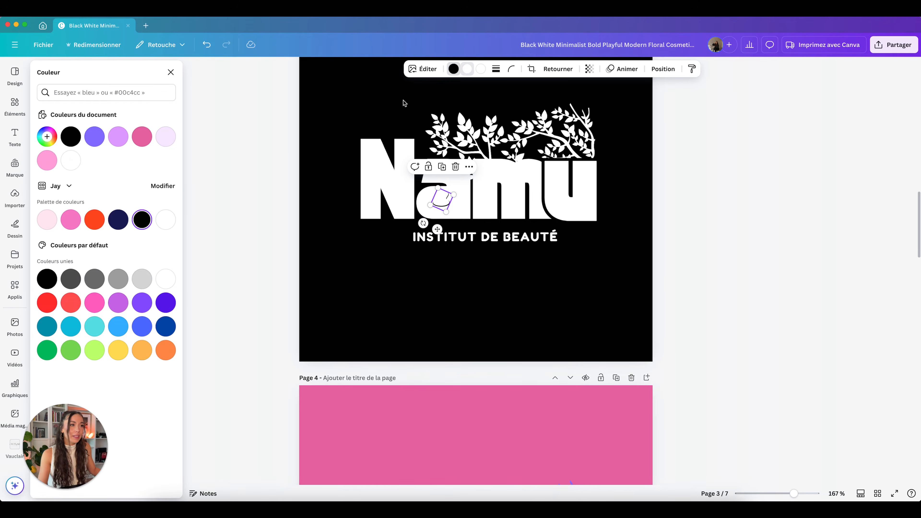
left_click(142, 219)
left_click(329, 206)
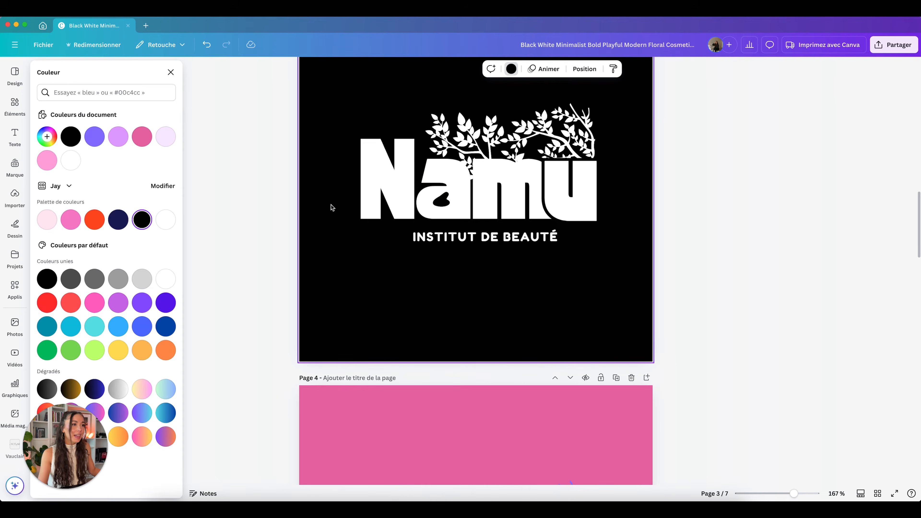
- Delete the original Juna Cosmetics template page and move the purple-on-white Namu page to fifth place, before the lilac version
scroll(741, 232, "up", 10)
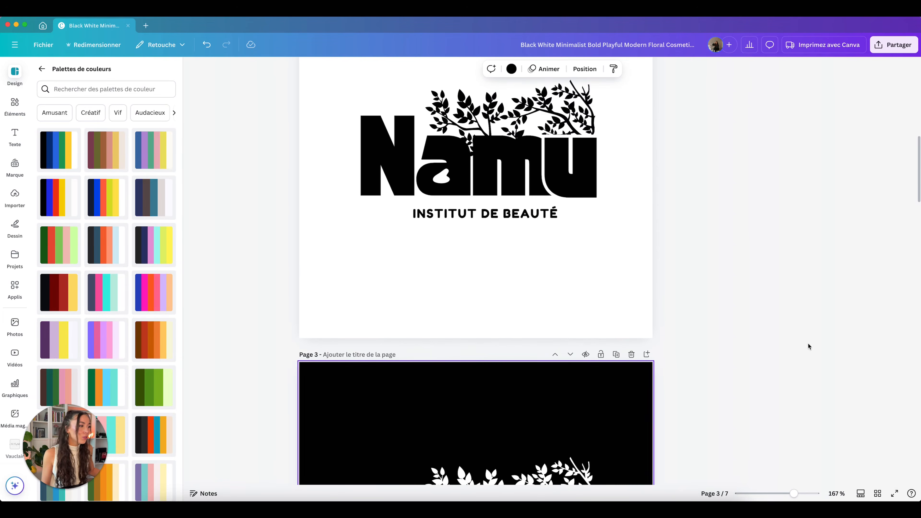
left_click(877, 493)
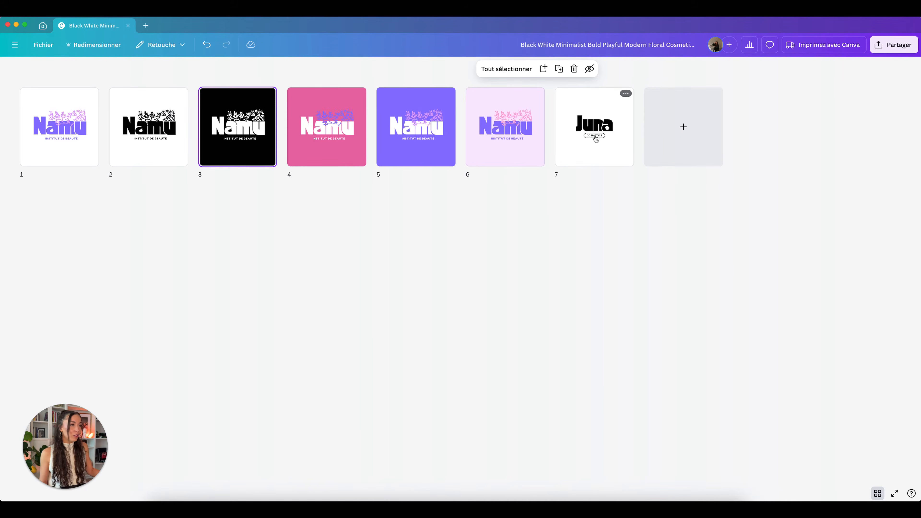
left_click(611, 130)
key("Delete")
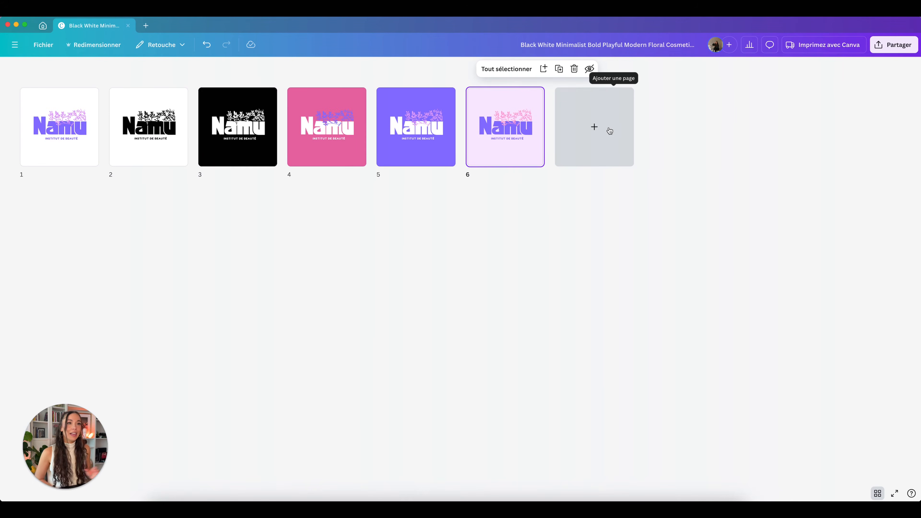
left_click_drag(72, 145, 426, 229)
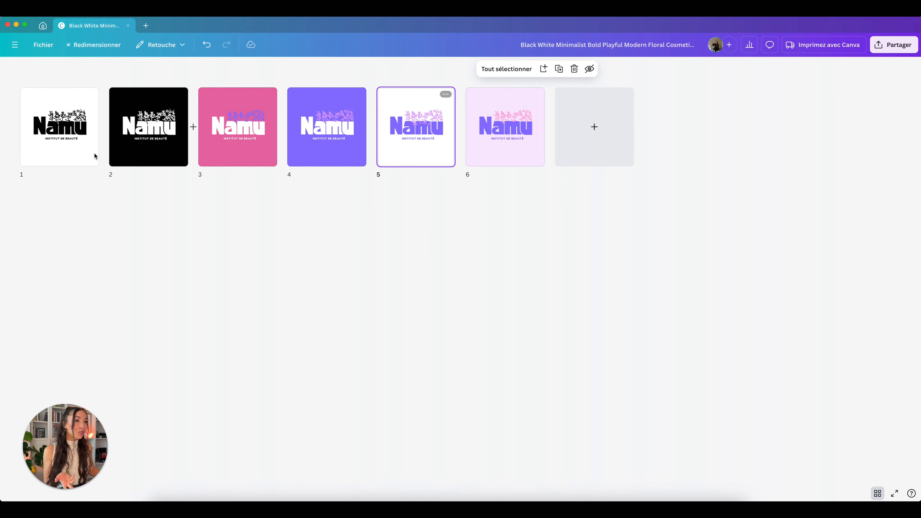
double_click(64, 150)
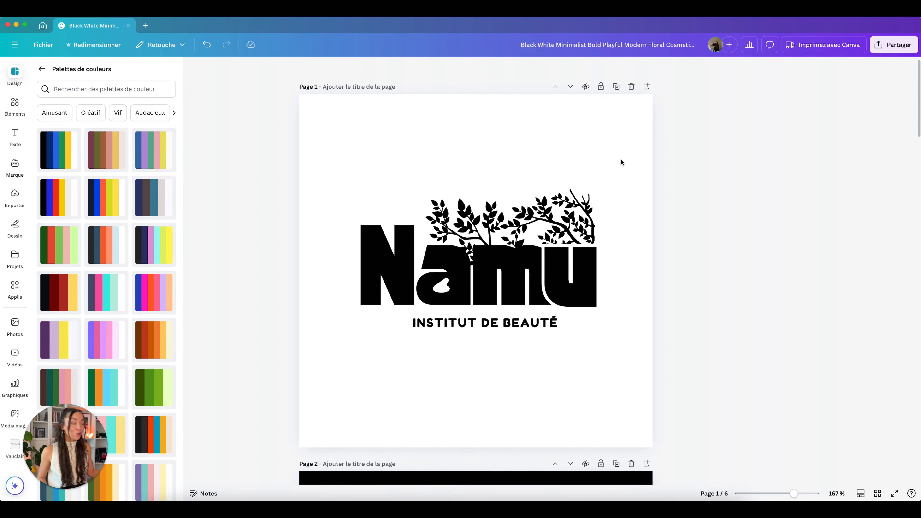
left_click(891, 47)
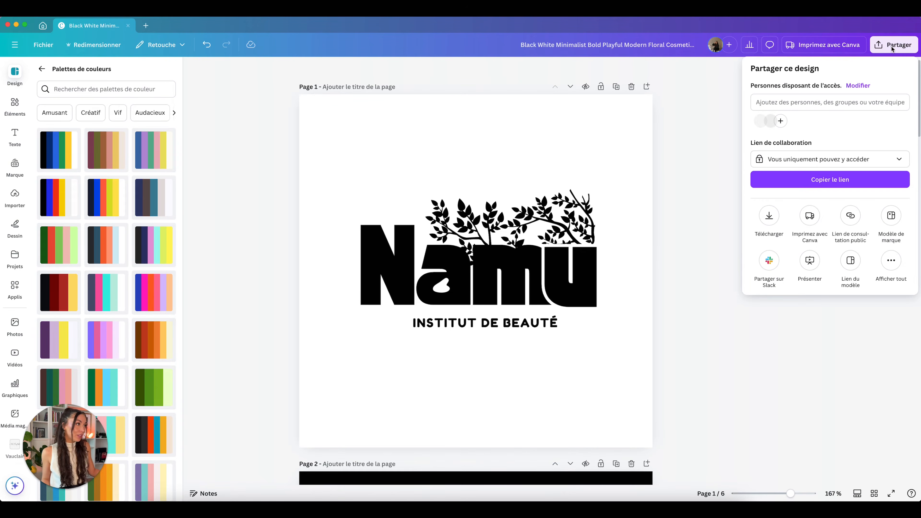
left_click(769, 215)
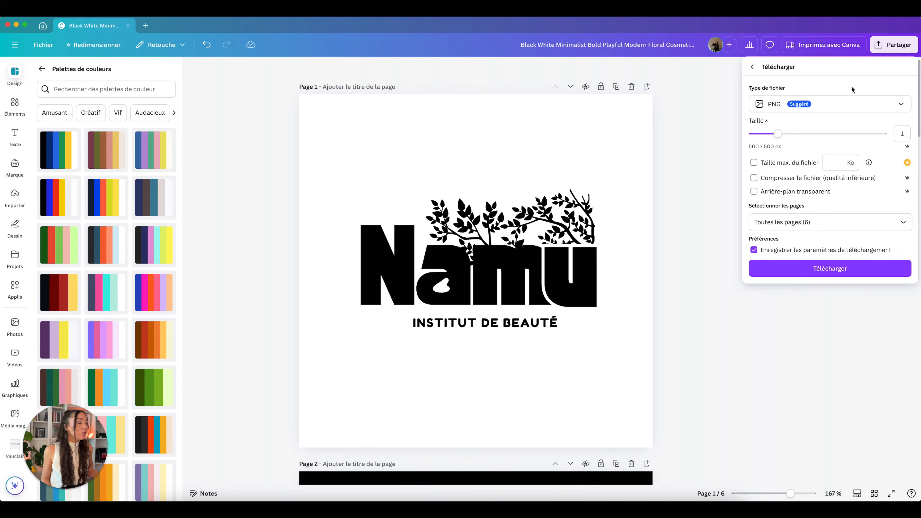
left_click(830, 105)
left_click(321, 176)
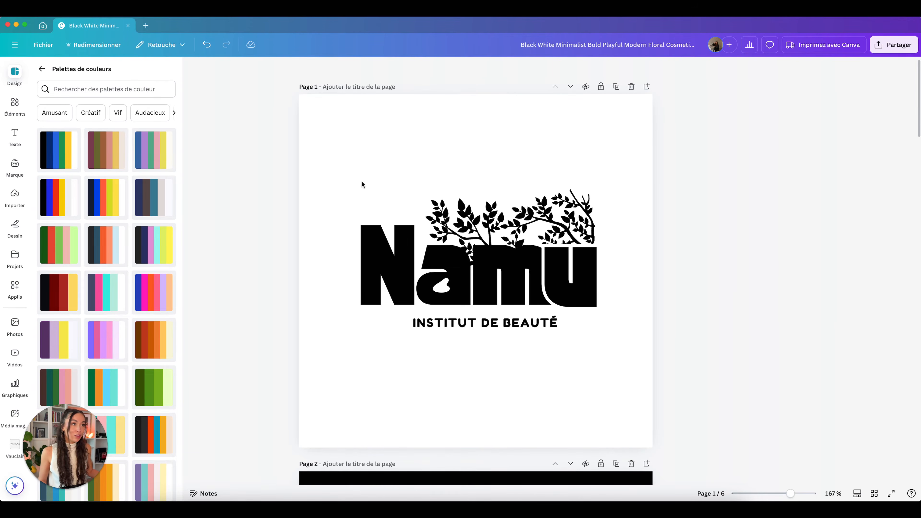
scroll(373, 172, "down", 15)
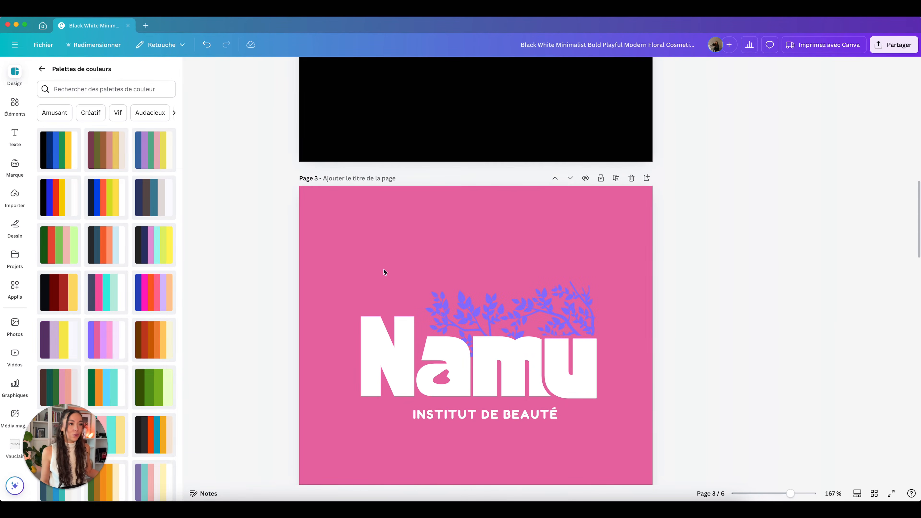
left_click(341, 237)
scroll(376, 274, "up", 15)
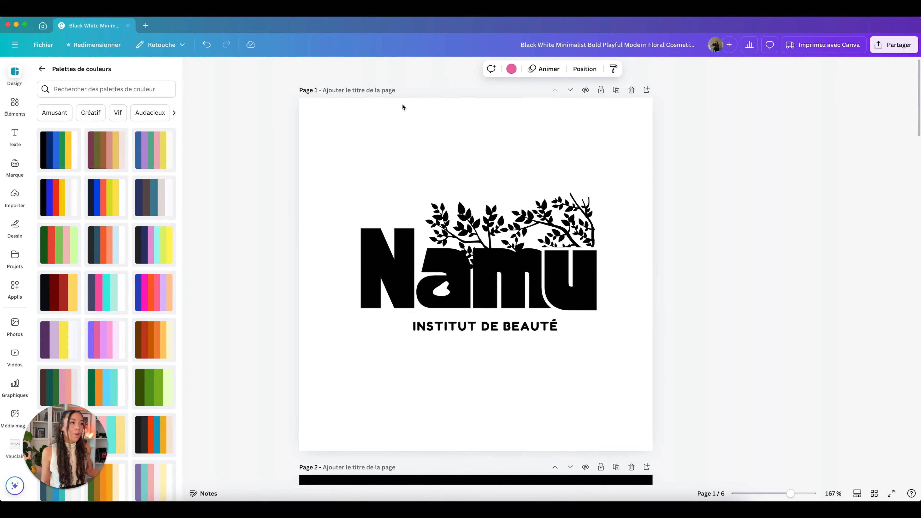
left_click(376, 108)
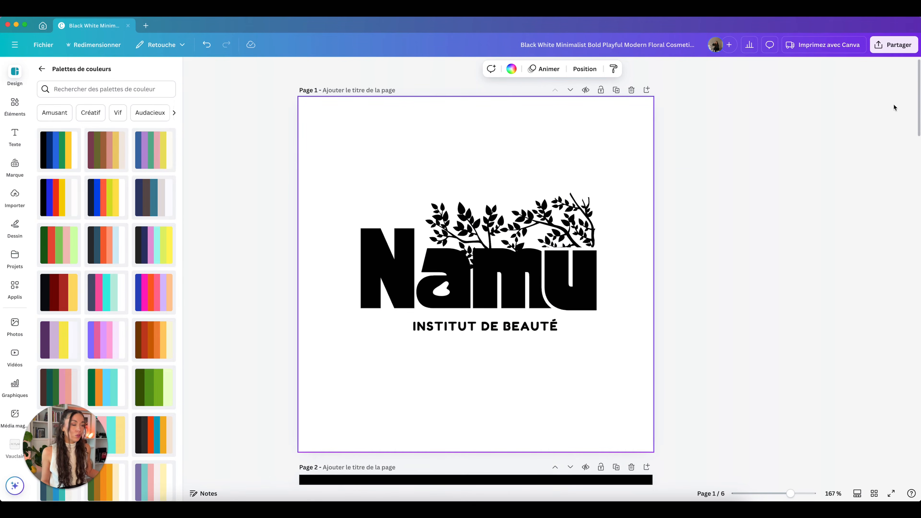
- Download pages 1–2 as PNG with a transparent background and save them in Téléchargements as "Logo noir et blanc.zip"
left_click(894, 46)
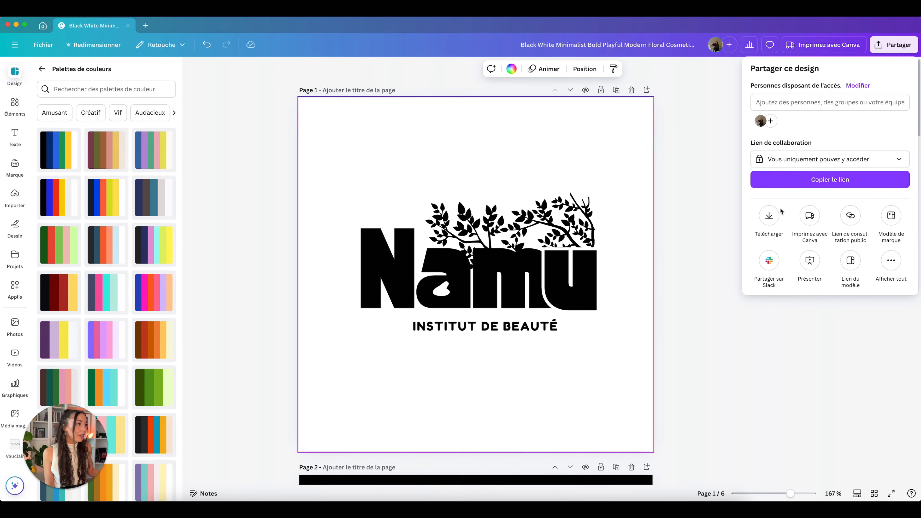
left_click(768, 215)
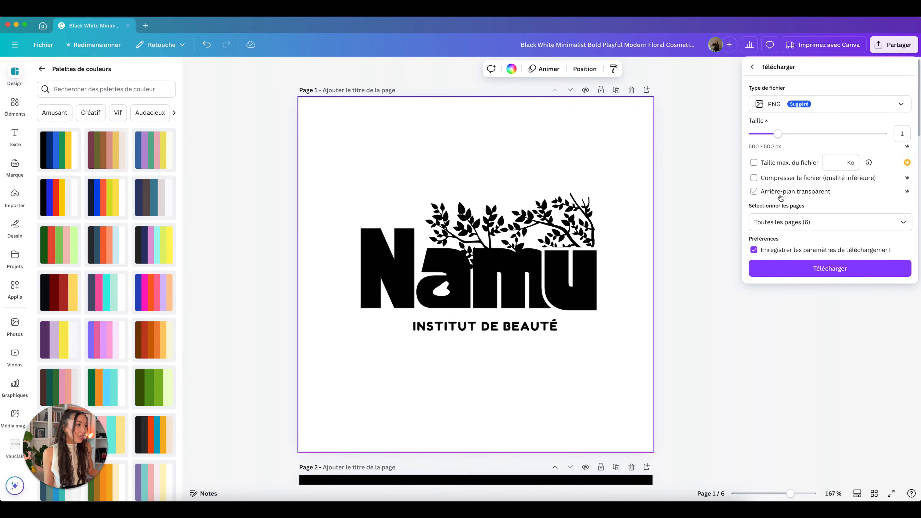
left_click(767, 194)
left_click(789, 227)
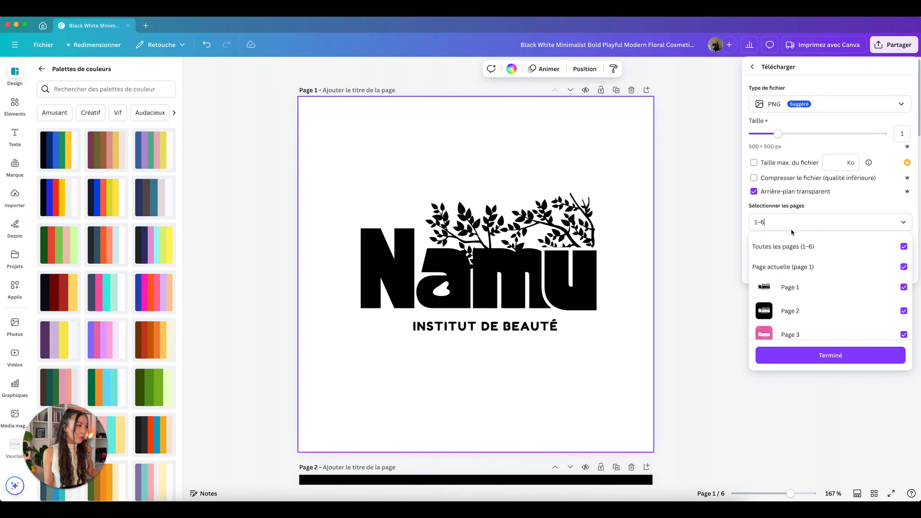
left_click(816, 295)
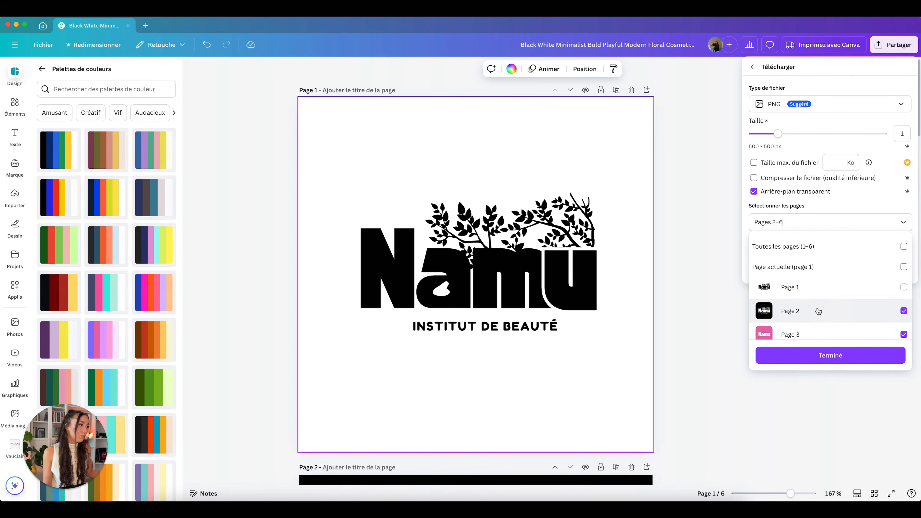
left_click(818, 310)
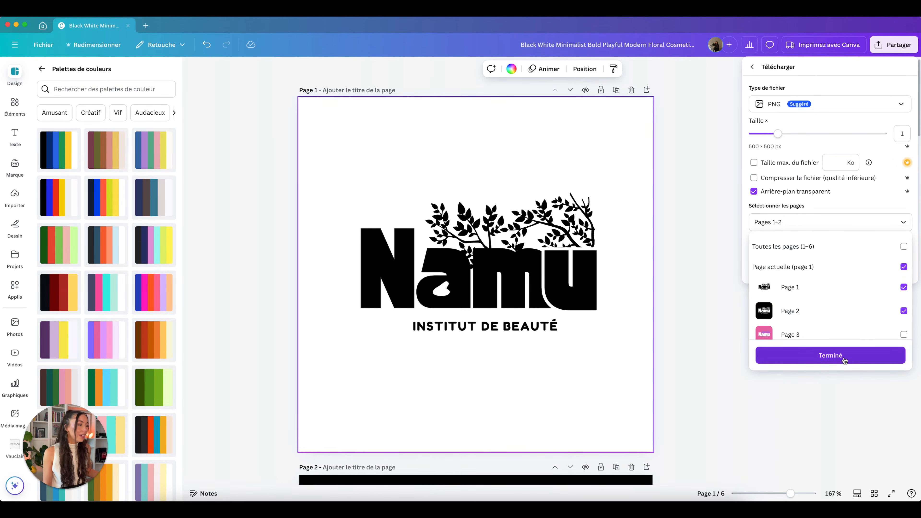
left_click(844, 360)
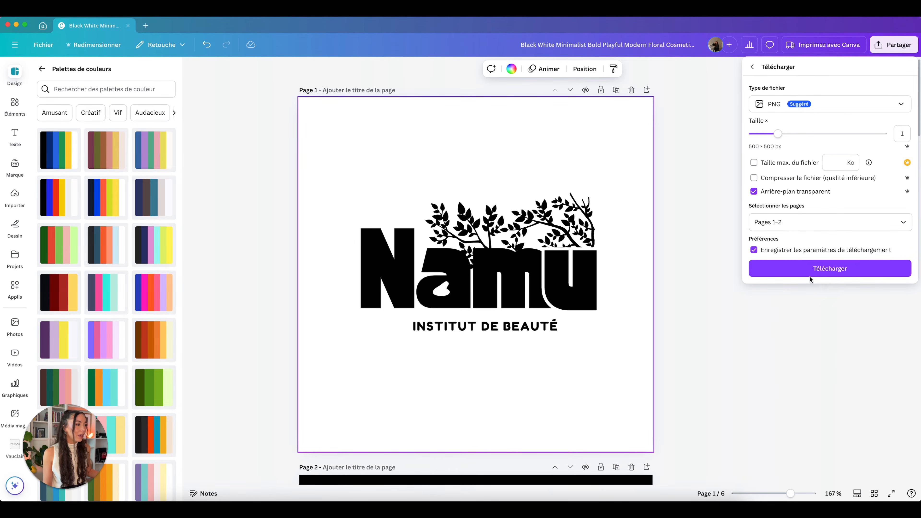
left_click(803, 271)
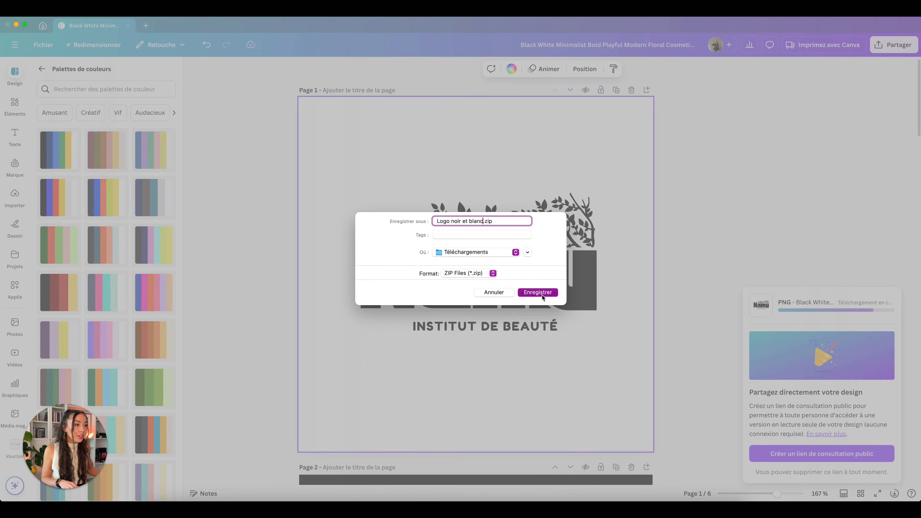
left_click(538, 294)
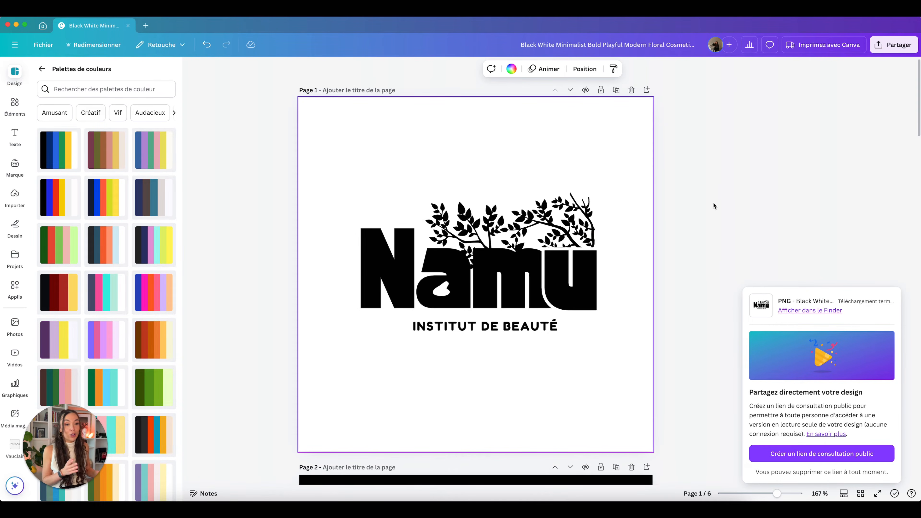
- Rename the design "Logo Namu - Noir et blanc"
left_click(560, 44)
type("Logo Na")
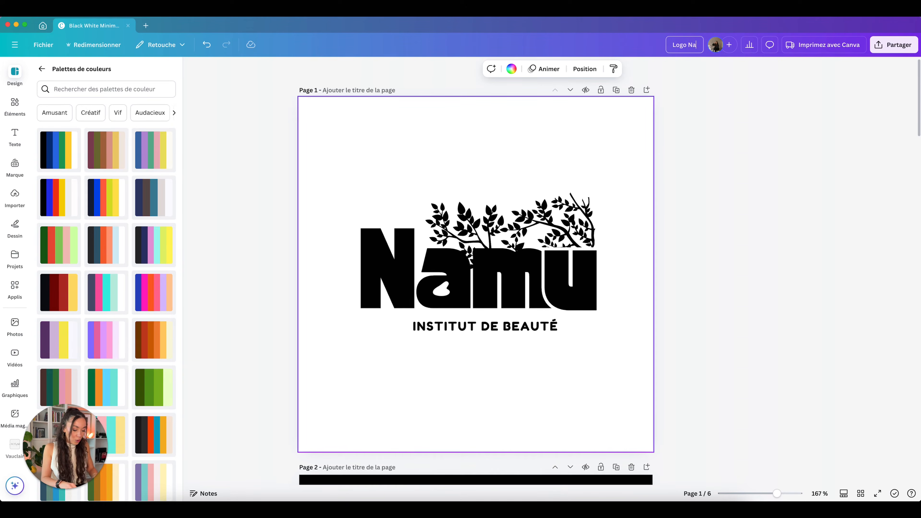
type("mu - Noir e")
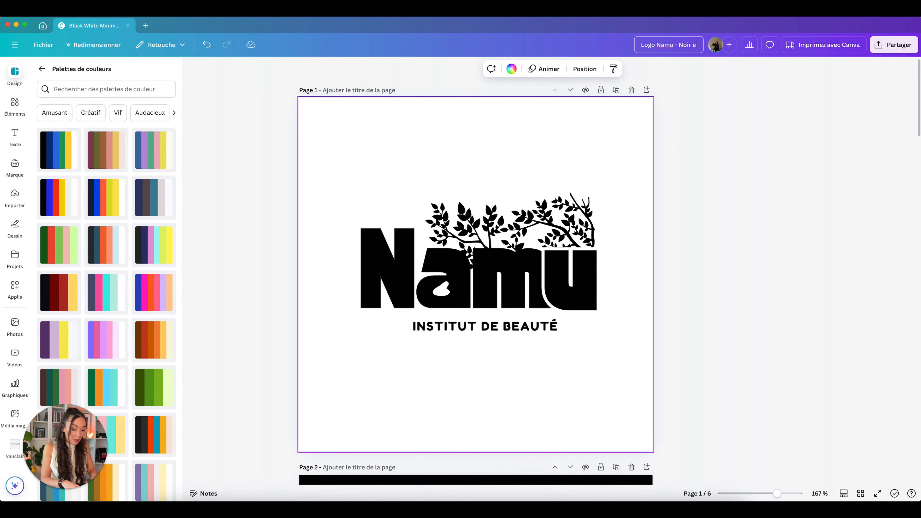
type("t blanc")
key("Return")
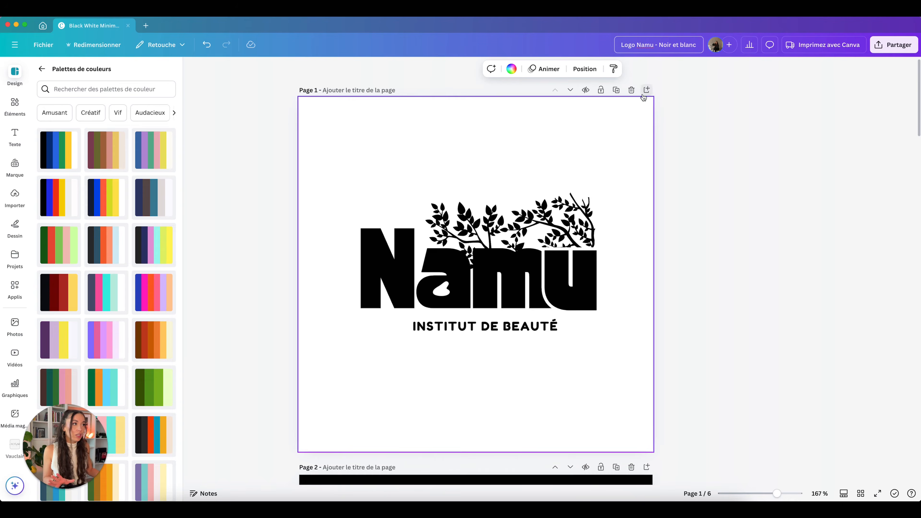
left_click(723, 103)
left_click(641, 45)
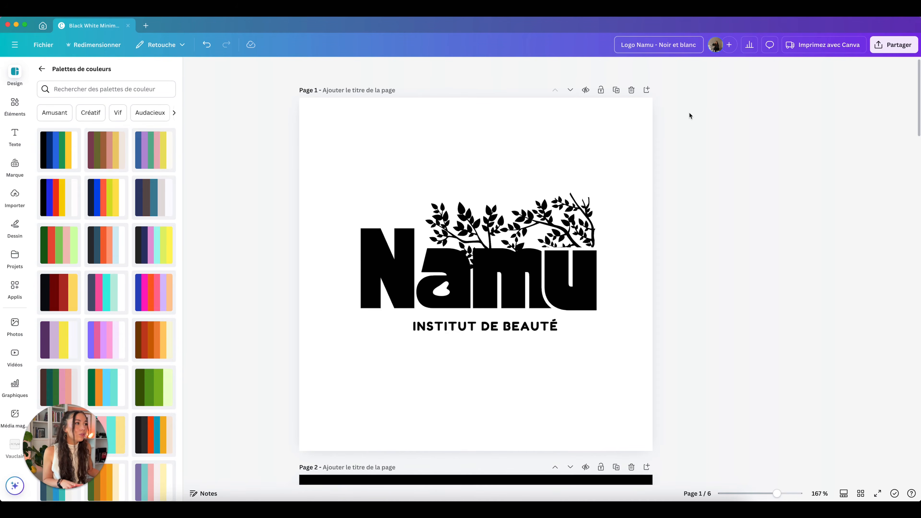
left_click(792, 126)
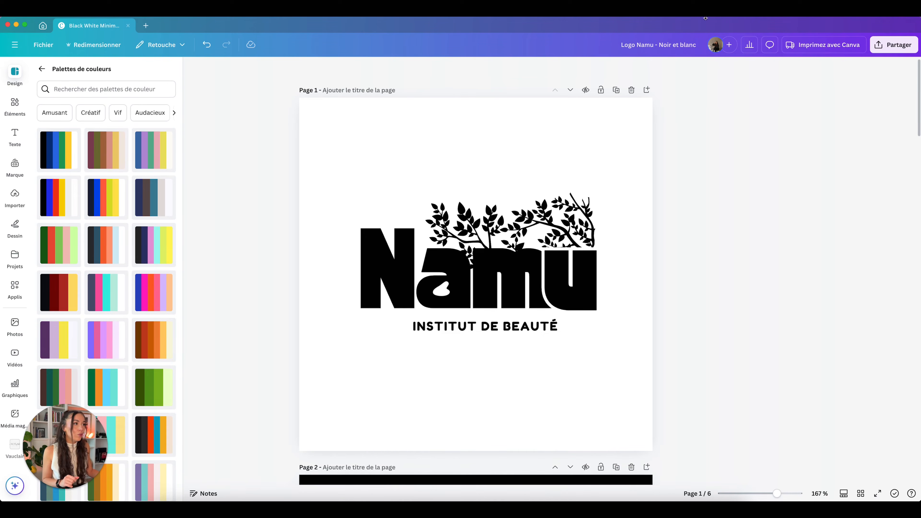
- Prepare another PNG download that includes only the colour logo pages 3–6, excluding pages 1 and 2
left_click(896, 44)
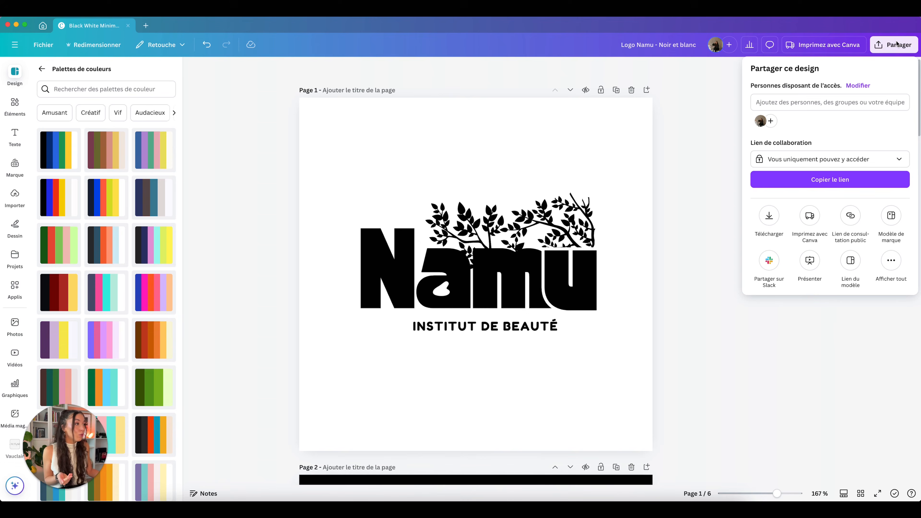
left_click(767, 219)
left_click(844, 224)
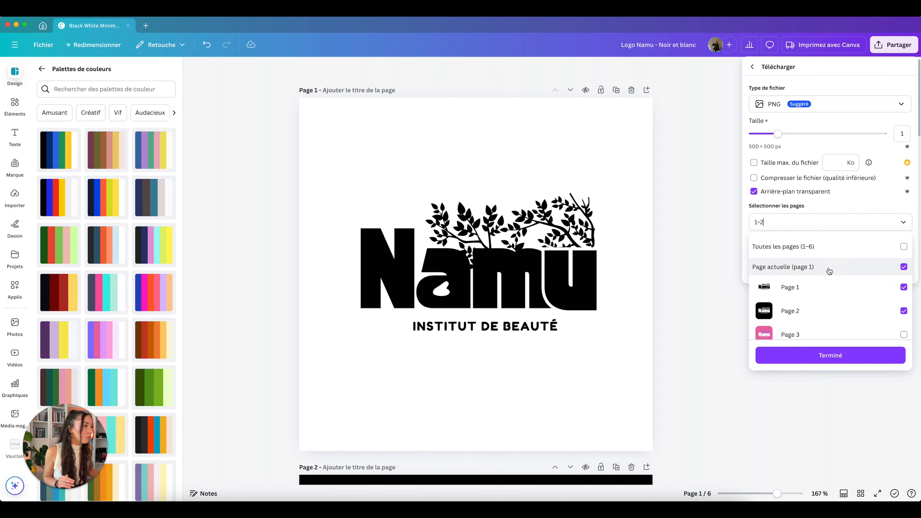
left_click(822, 287)
left_click(820, 306)
scroll(808, 283, "down", 2)
left_click(805, 264)
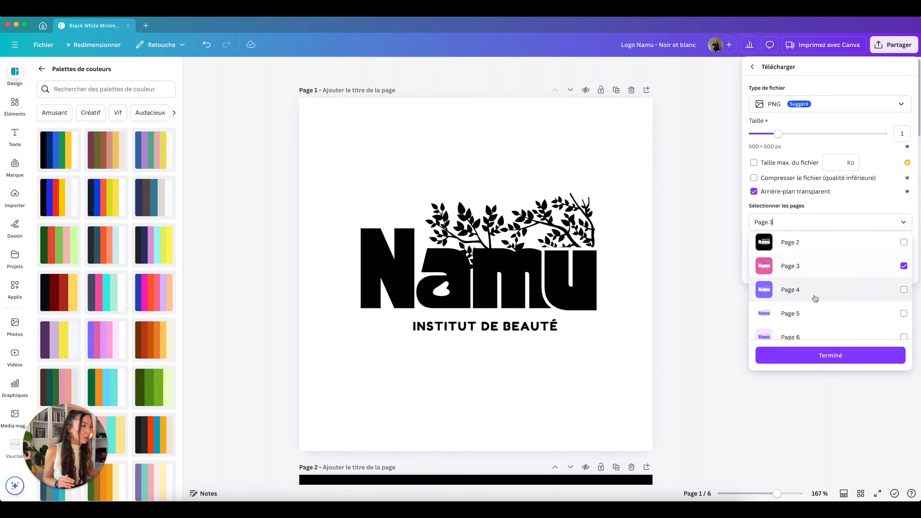
left_click(812, 290)
left_click(814, 315)
scroll(824, 309, "down", 1)
left_click(817, 325)
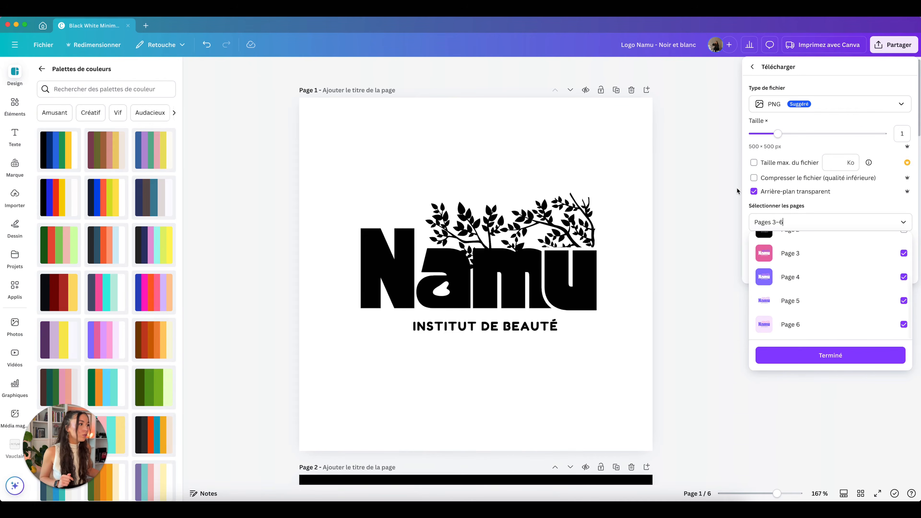
- Download the selected colour pages with the transparent background kept on and save the ZIP file in Téléchargements
left_click(754, 191)
left_click(754, 191)
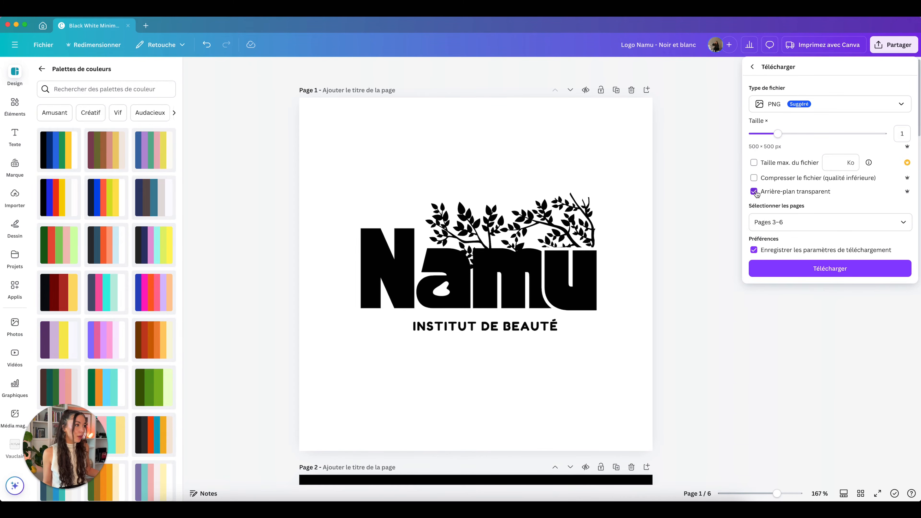
left_click(814, 268)
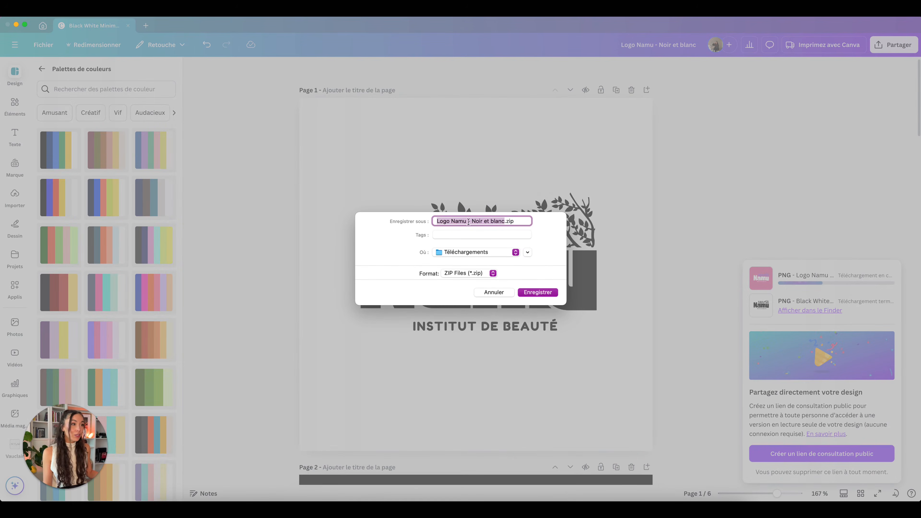
left_click(537, 292)
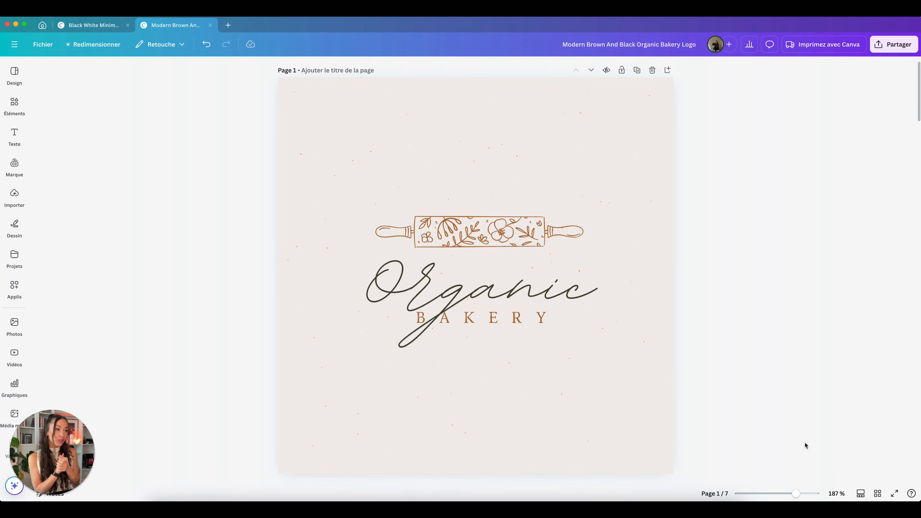
- Compare the Organic Bakery template on page 1 with the "L'atelier de juju" cake designer version on page 2
scroll(805, 443, "down", 2)
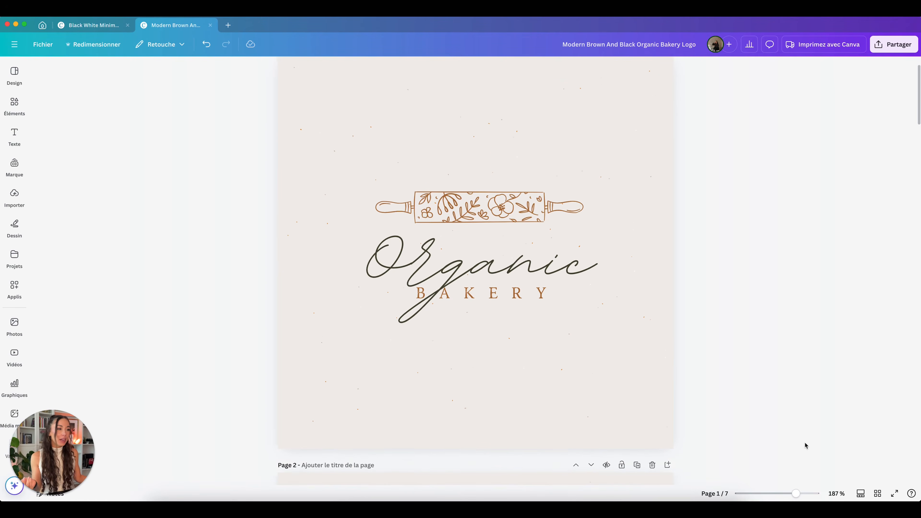
scroll(805, 443, "down", 3)
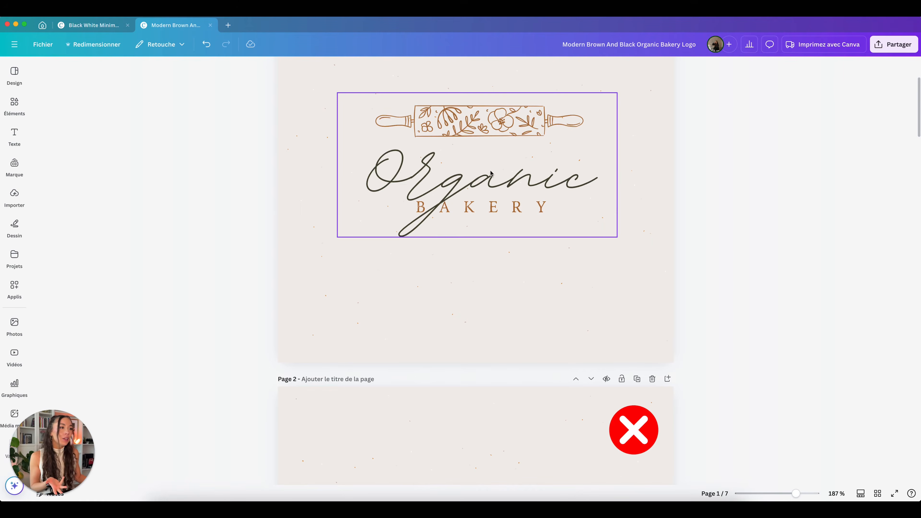
scroll(502, 192, "down", 10)
scroll(502, 193, "down", 5)
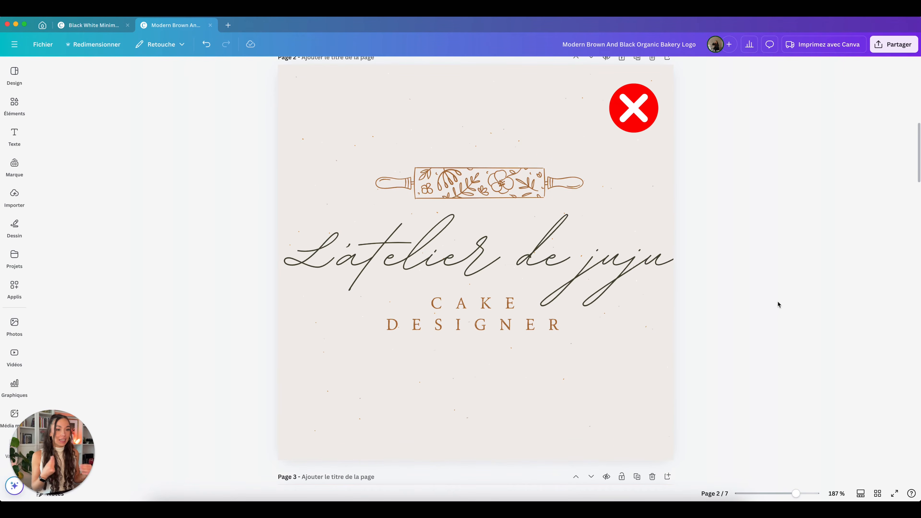
scroll(777, 301, "up", 20)
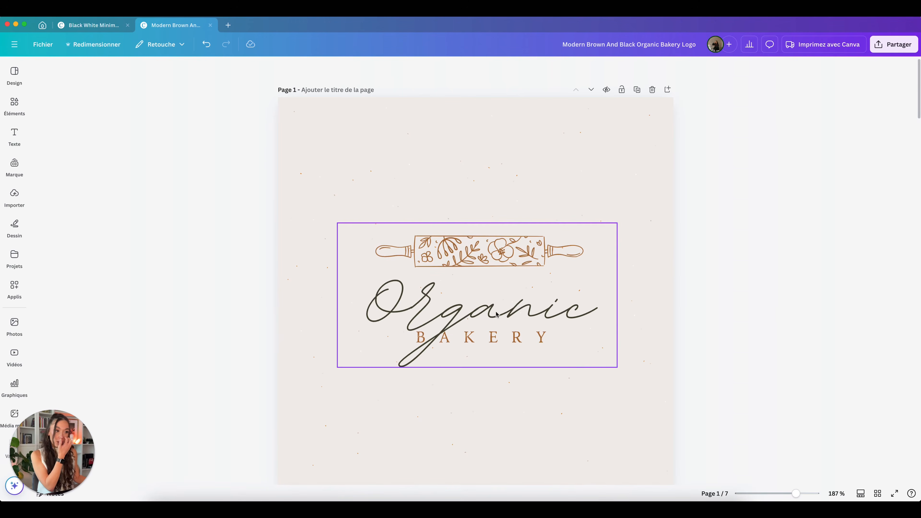
- Reduce the "L'atelier de juju" title on page 2 to font size 76.8 and centre it horizontally beneath the rolling pin
scroll(498, 315, "down", 20)
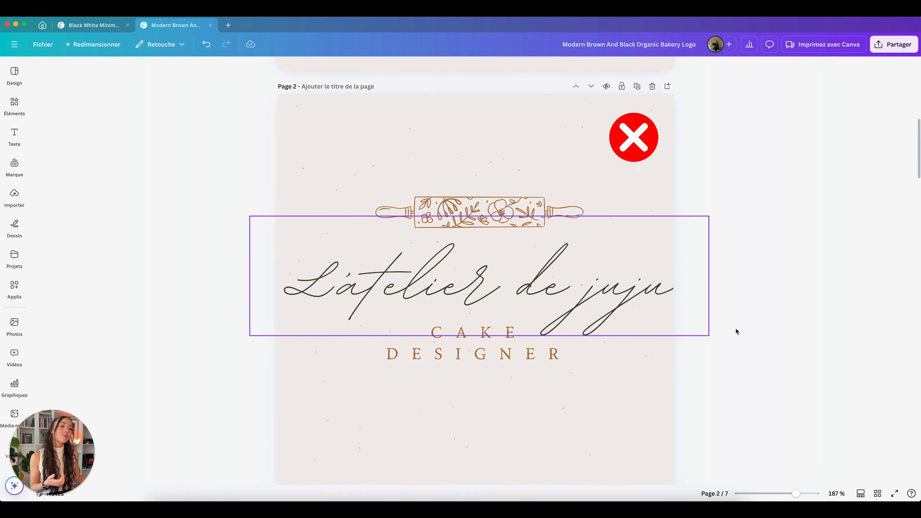
scroll(831, 328, "down", 2)
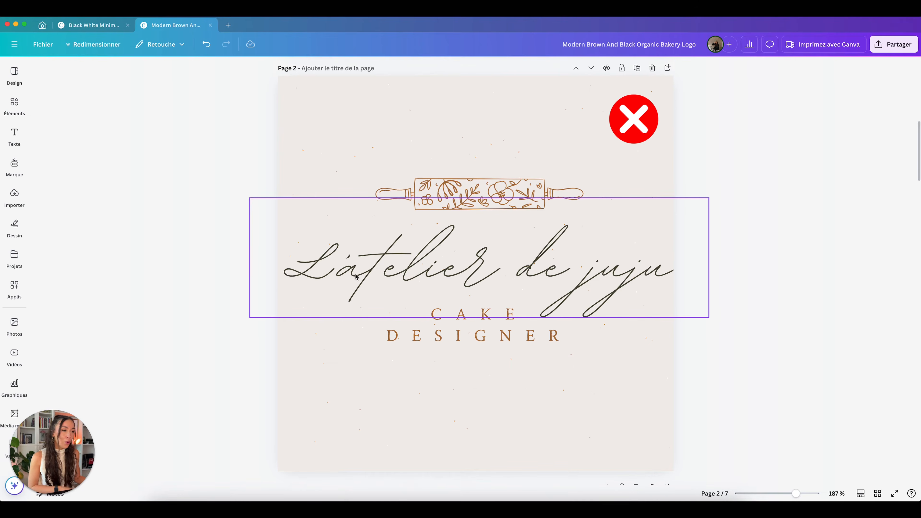
left_click(347, 275)
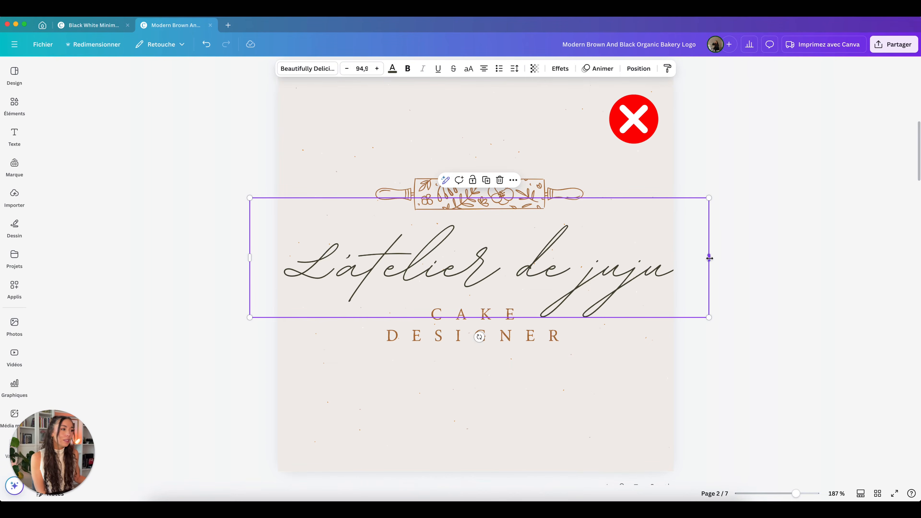
left_click_drag(709, 258, 685, 255)
left_click(732, 317)
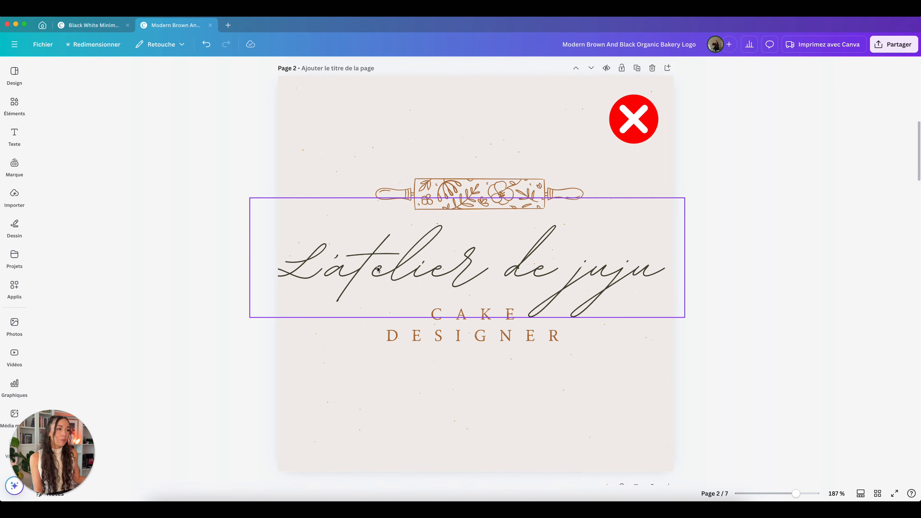
left_click(347, 275)
left_click_drag(248, 319, 332, 294)
left_click_drag(547, 251, 513, 250)
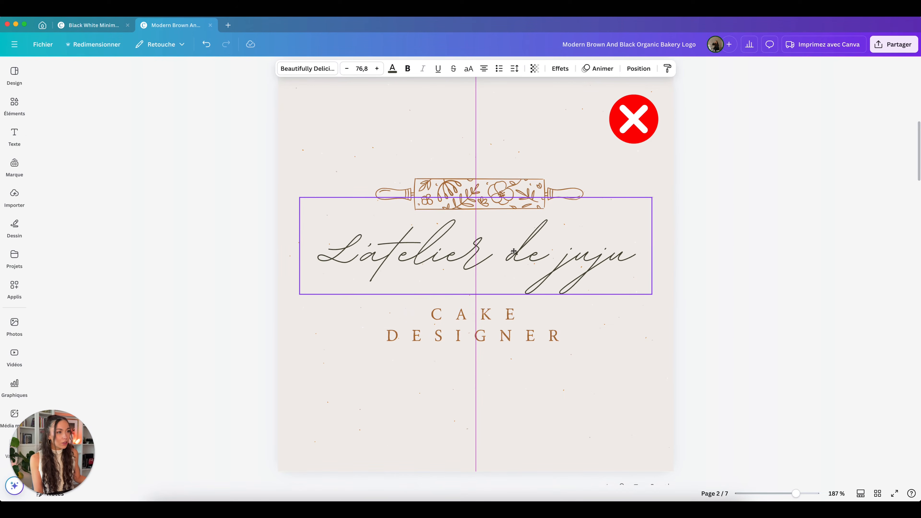
- Widen the "CAKE DESIGNER" text box so it fits on one line and centre it directly under the title
left_click(521, 333)
left_click_drag(375, 330, 261, 319)
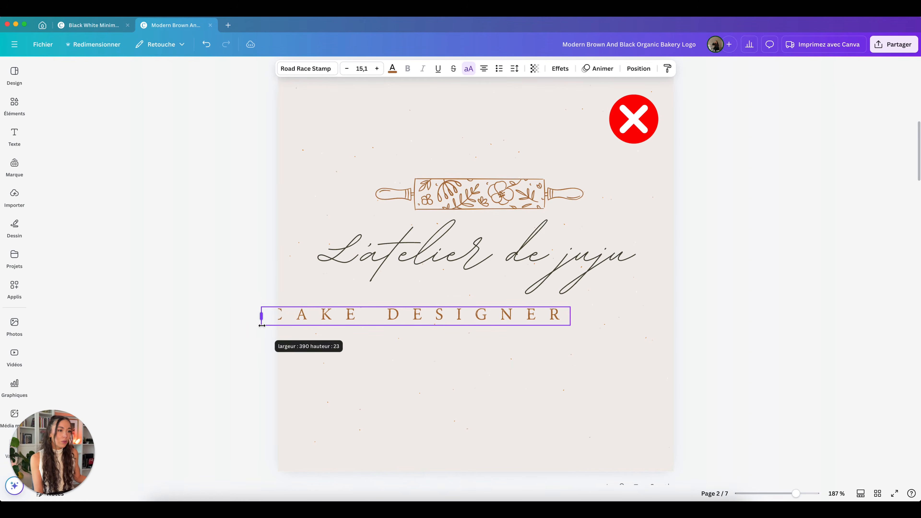
left_click(411, 361)
left_click_drag(399, 322, 469, 307)
left_click_drag(428, 317, 488, 305)
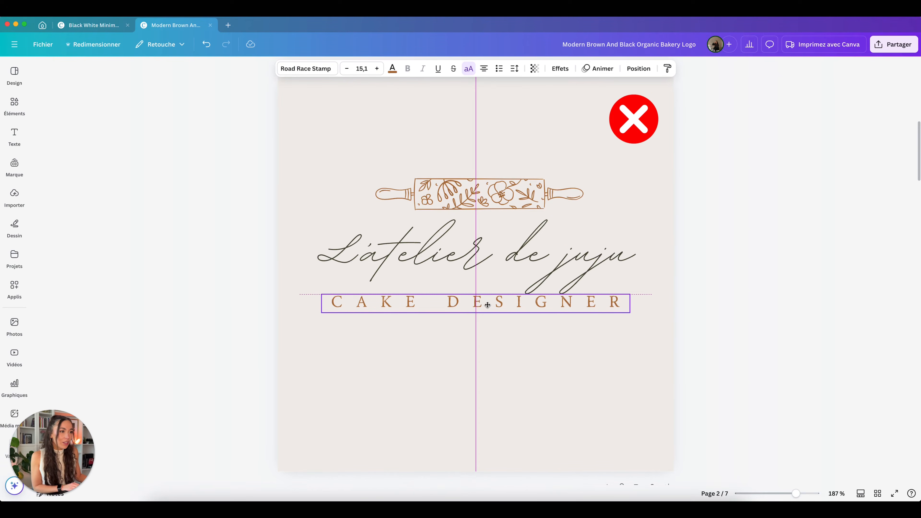
- Move both text lines together slightly down and to the left, and shift the rolling pin slightly left above them
left_click_drag(270, 248, 369, 301)
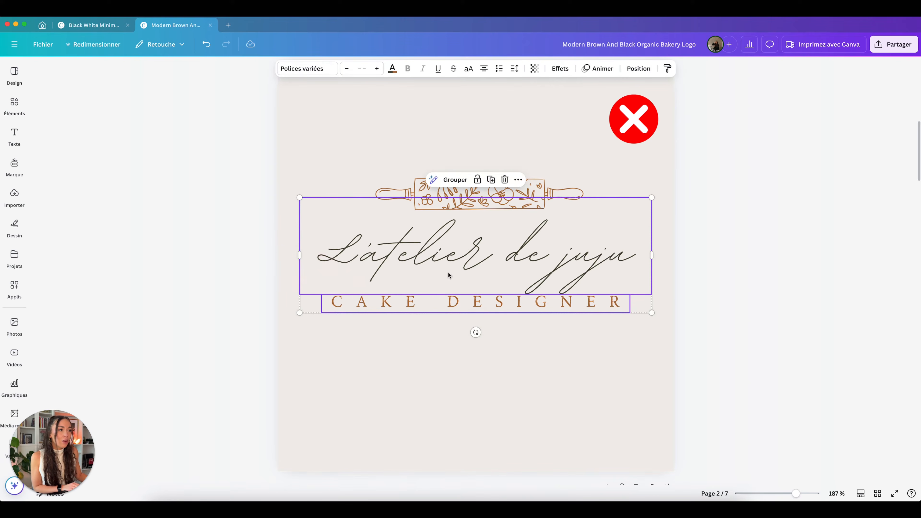
left_click_drag(490, 265, 483, 272)
left_click(496, 370)
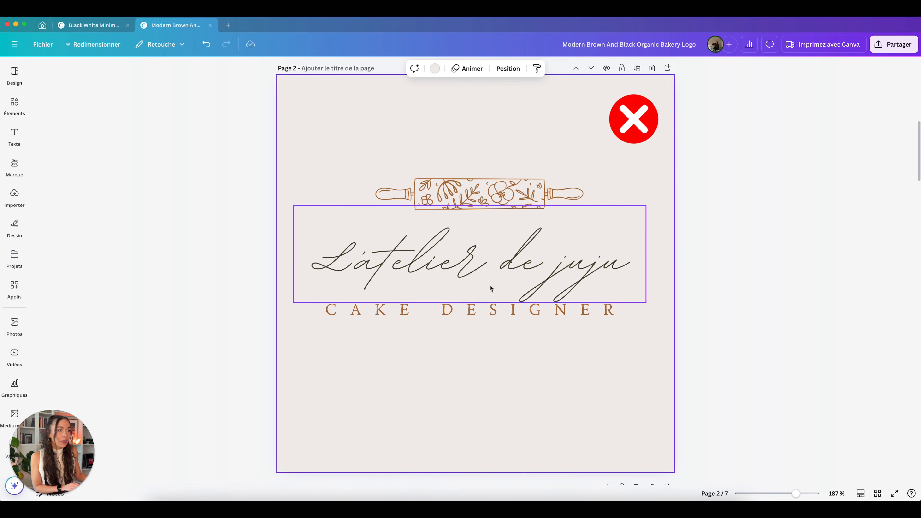
left_click_drag(487, 199, 478, 199)
left_click(613, 206)
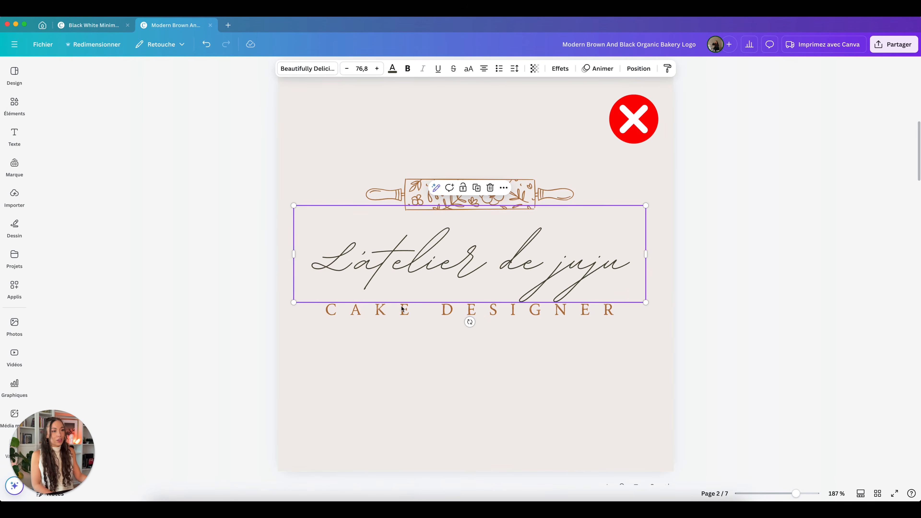
- Scale the whole logo on page 3, rolling pin and both texts together, down to about a quarter of its size
scroll(515, 459, "down", 10)
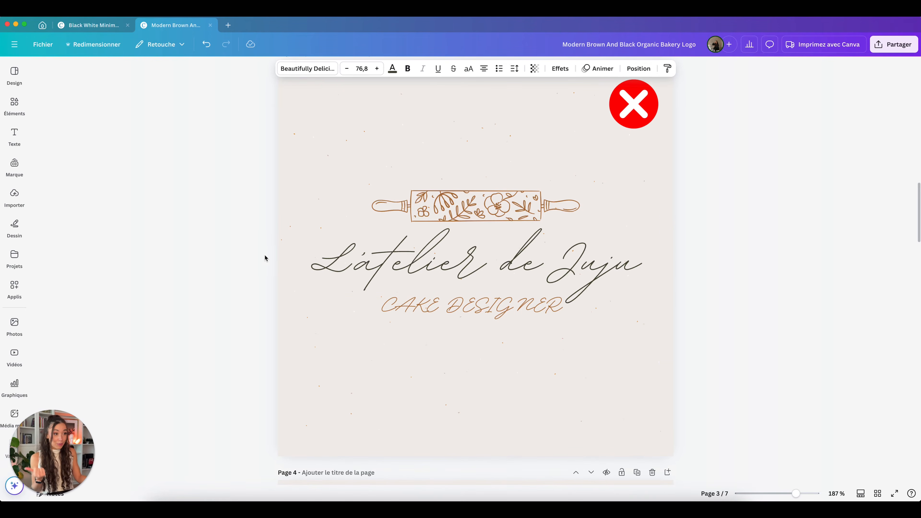
left_click(386, 313)
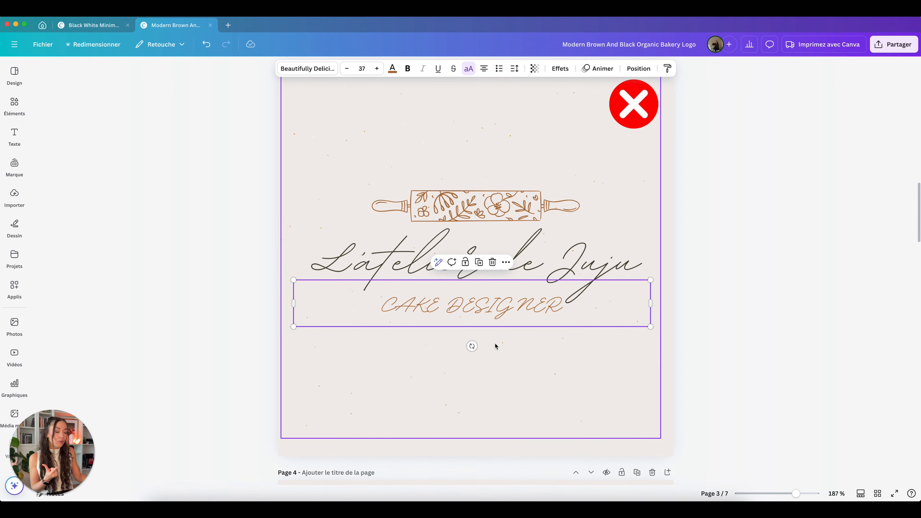
left_click_drag(758, 356, 478, 236)
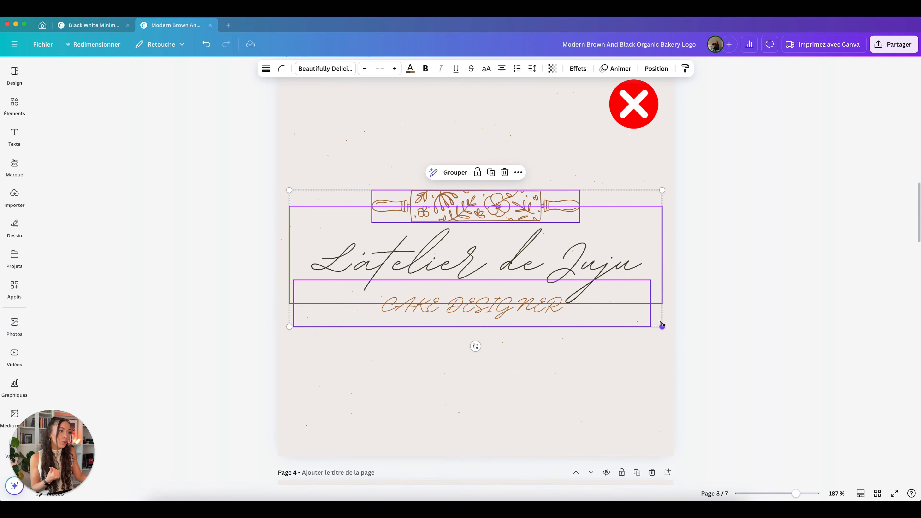
left_click_drag(662, 326, 385, 226)
left_click(431, 233)
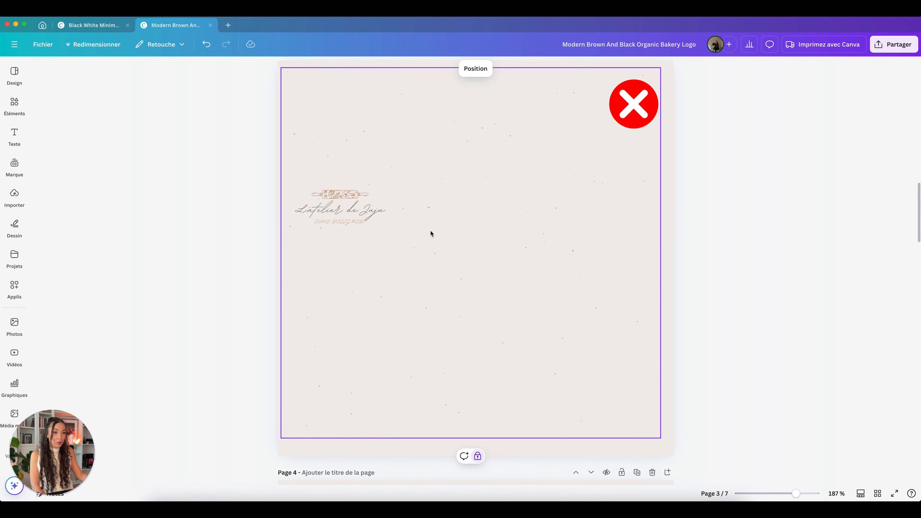
- Examine the divider, whisk, piping bag and chef's hat added to the page 4 logo, and glance at the elements library
scroll(502, 317, "down", 10)
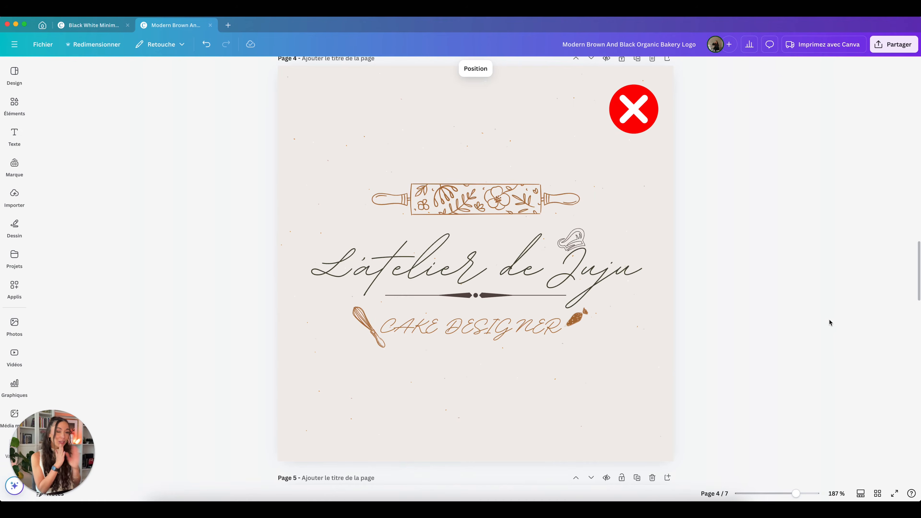
left_click(14, 103)
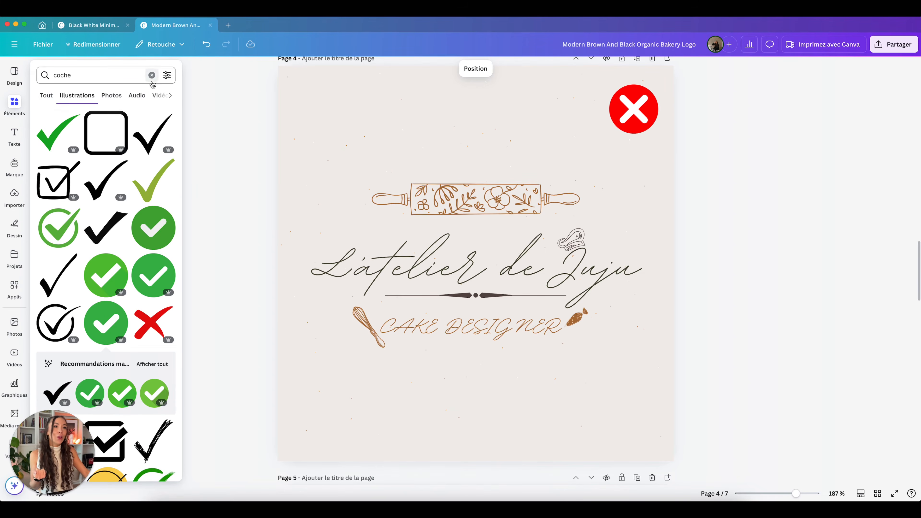
left_click(212, 126)
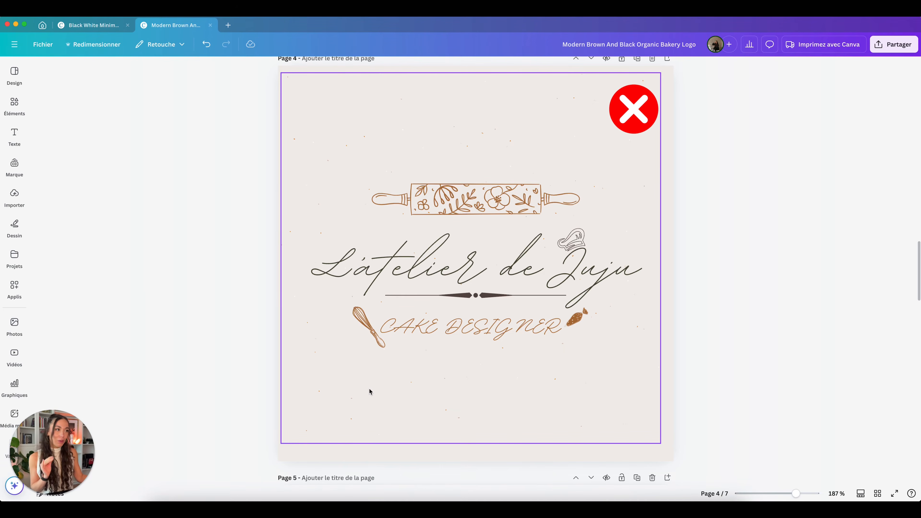
- Try several colour palettes on the yellow page 5 logo, finishing with the purple, mint, pink and cream palette
scroll(369, 390, "down", 10)
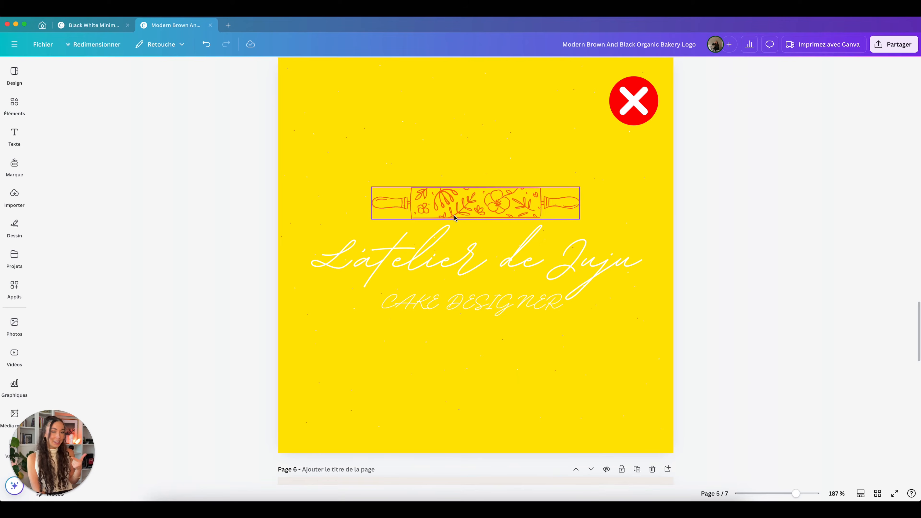
left_click(14, 73)
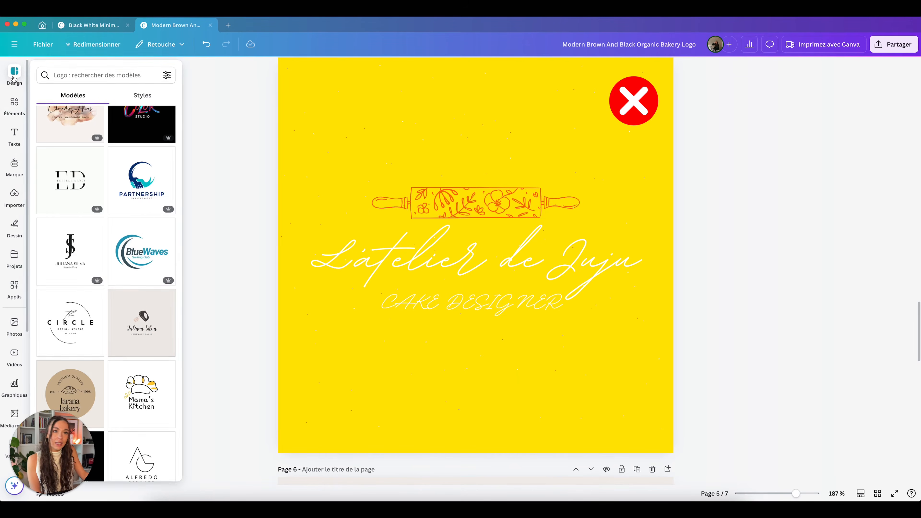
left_click(144, 93)
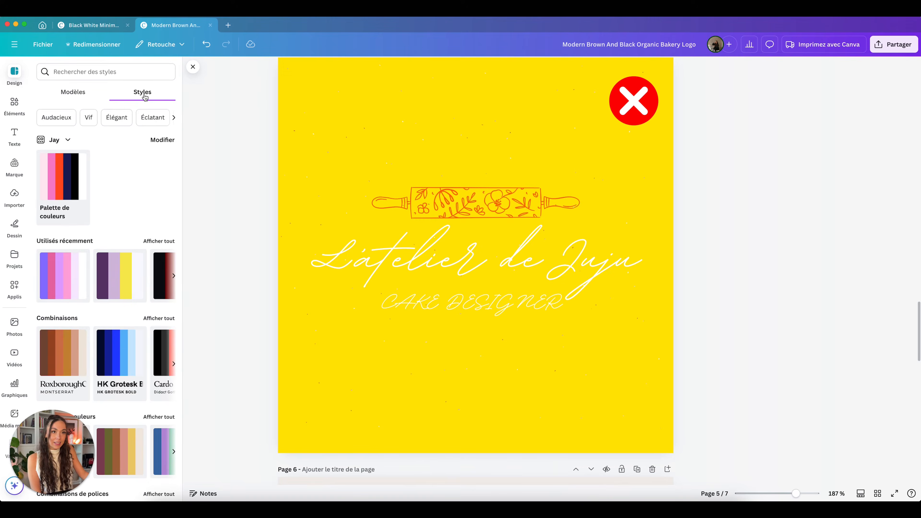
scroll(143, 184, "down", 3)
scroll(145, 183, "down", 2)
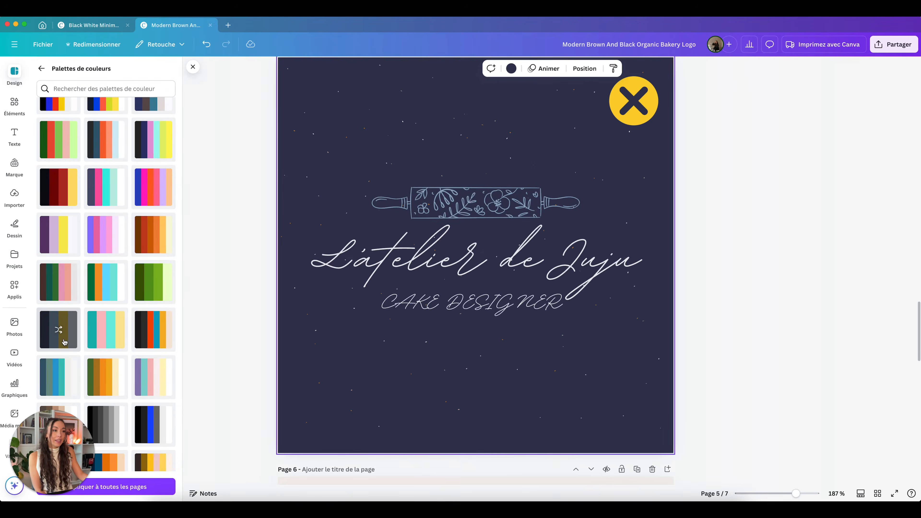
left_click(65, 342)
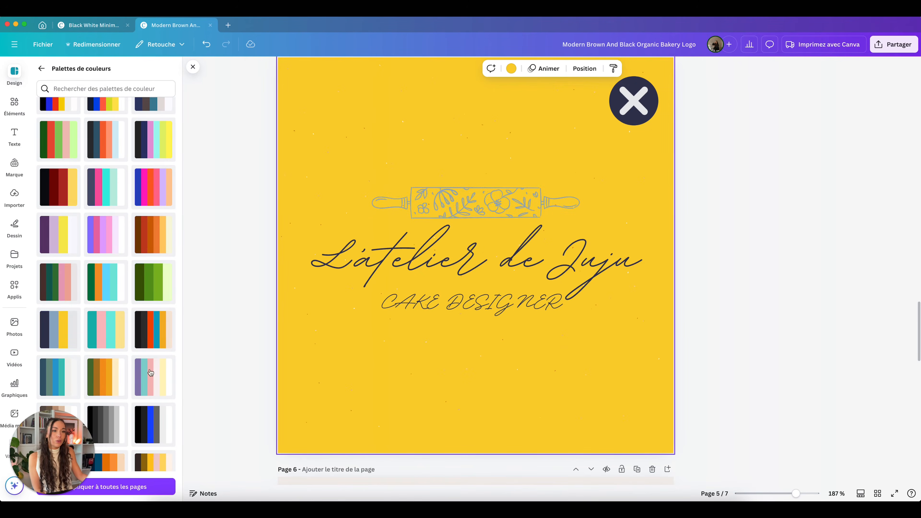
left_click(153, 378)
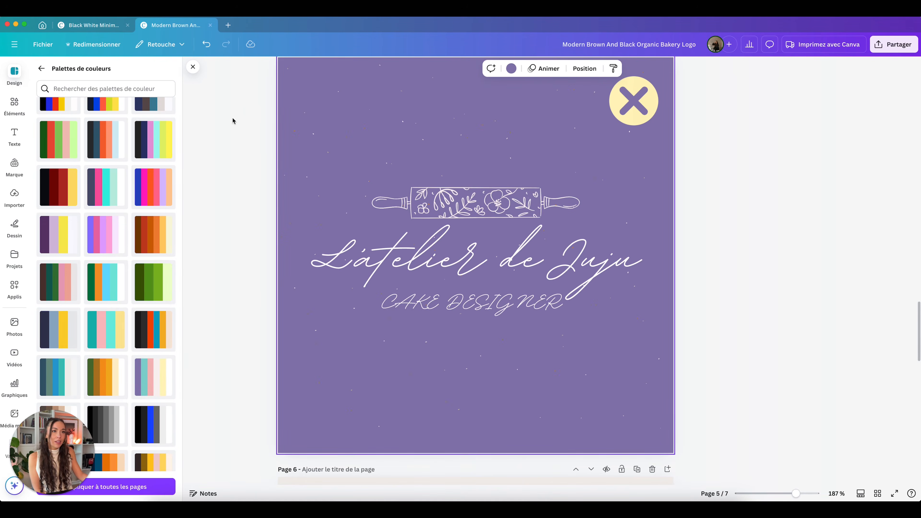
left_click(193, 66)
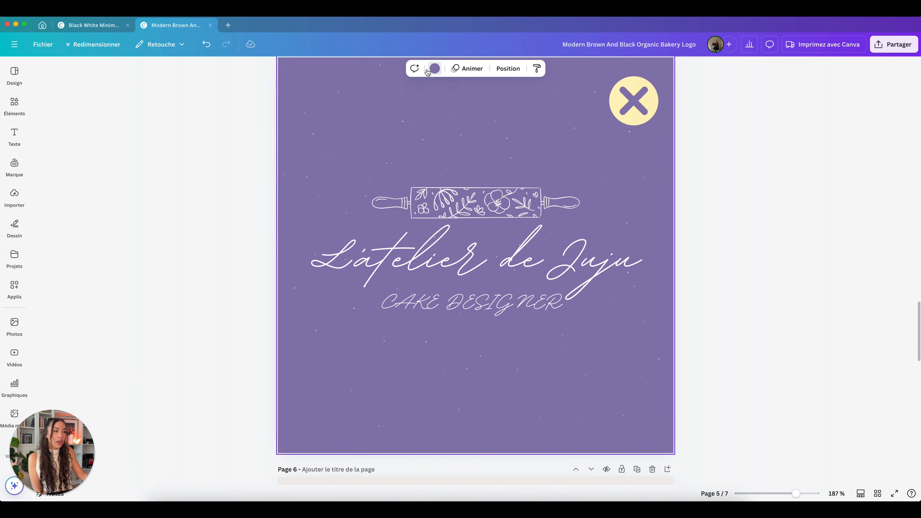
- Make page 5's background white and recolour its "L'atelier de Juju" and "CAKE DESIGNER" texts black
left_click(434, 69)
left_click(94, 183)
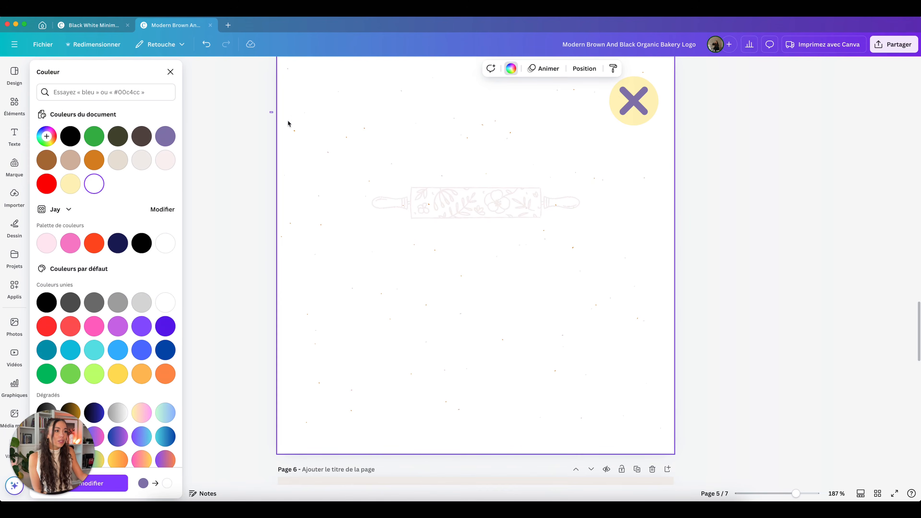
left_click_drag(288, 124, 622, 319)
left_click(410, 68)
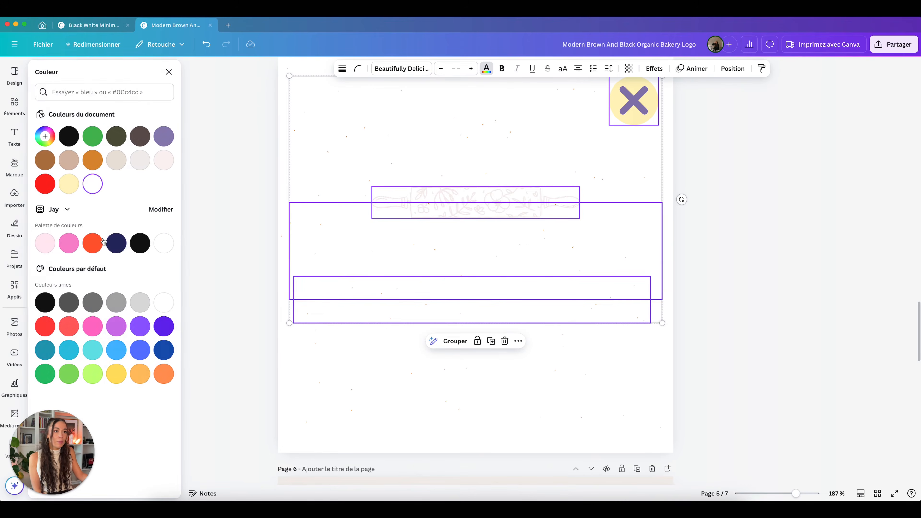
left_click(141, 243)
- Recolour the rolling pin on page 5 with a custom golden yellow, darker than the palette's cream
left_click(421, 197)
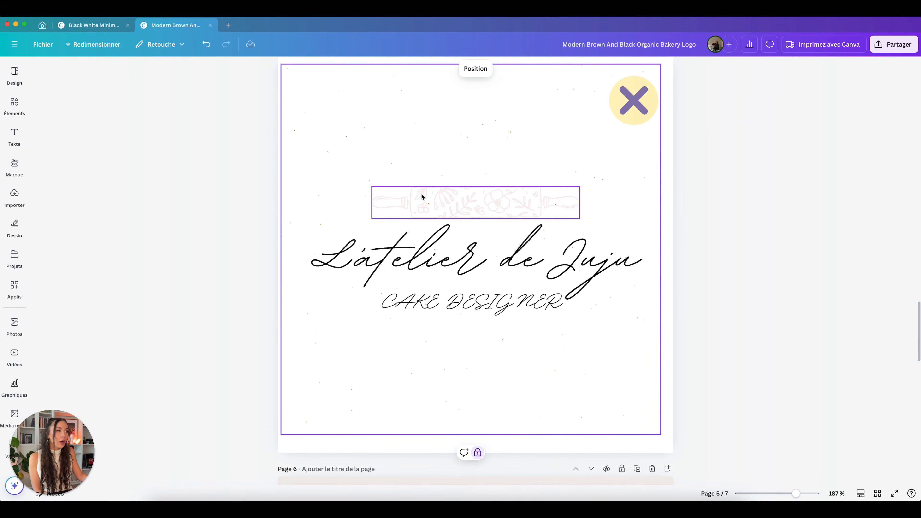
left_click(393, 69)
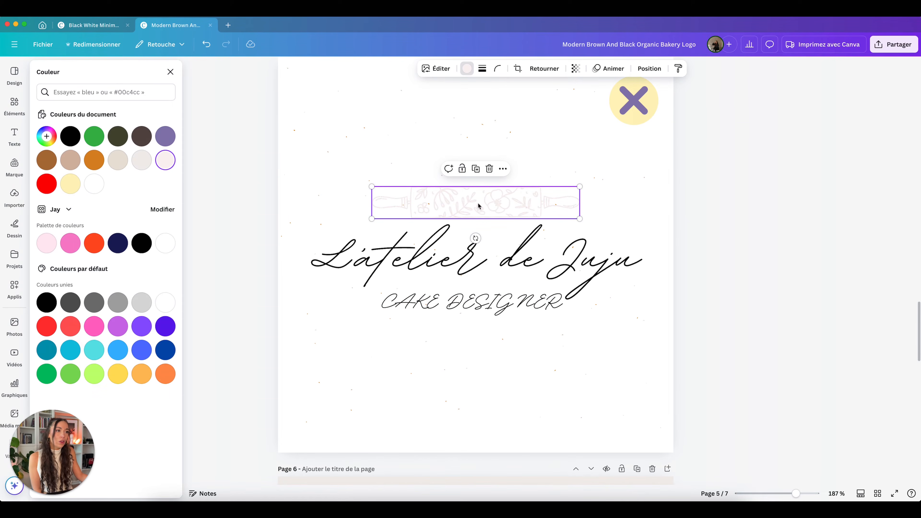
left_click(70, 184)
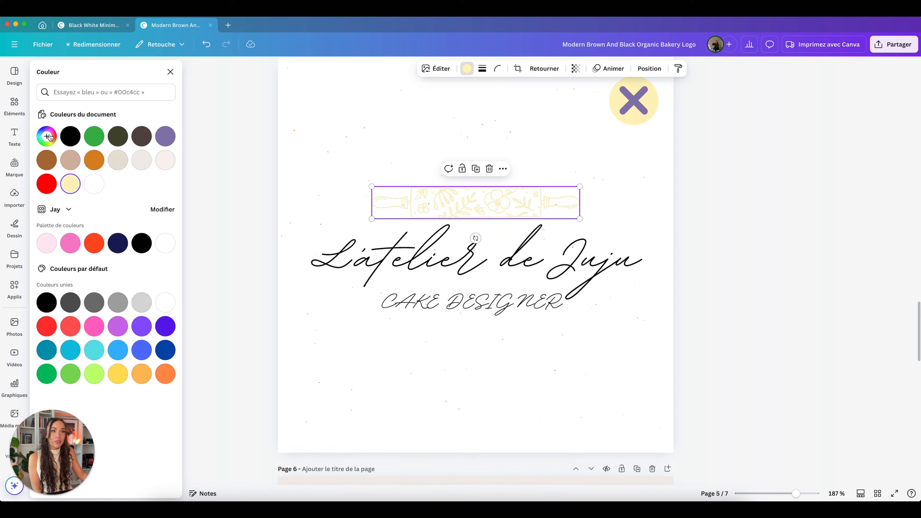
left_click(47, 135)
left_click_drag(109, 172, 170, 161)
left_click(638, 105)
left_click(704, 239)
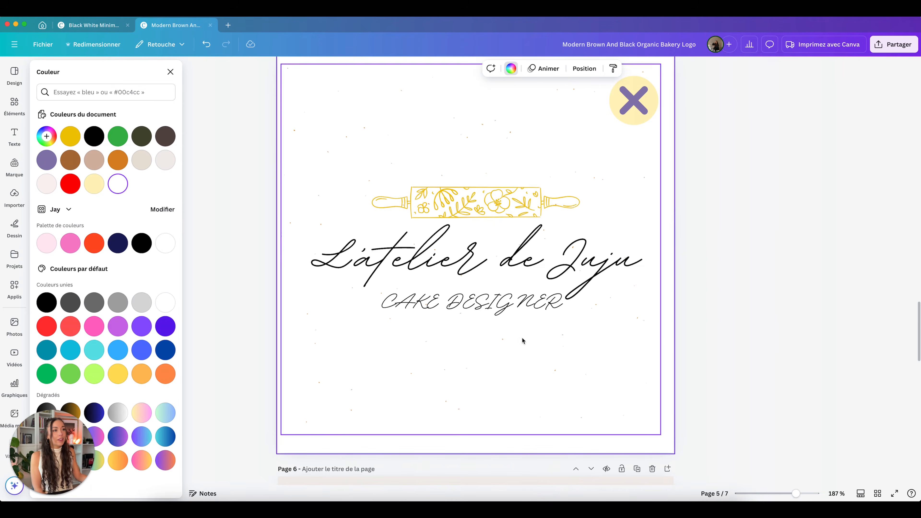
- Compare the approved logo versions on pages 6 and 7 with the original Organic Bakery template on page 1
scroll(663, 373, "down", 5)
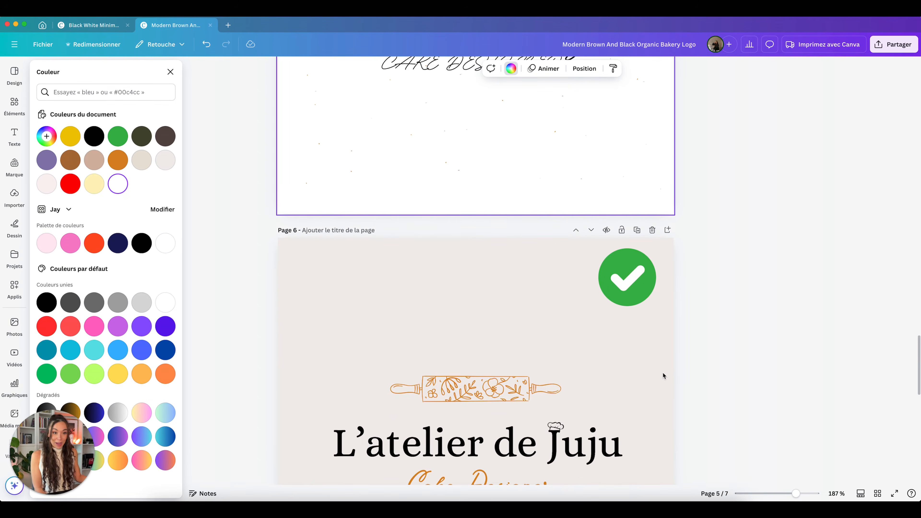
scroll(663, 373, "down", 3)
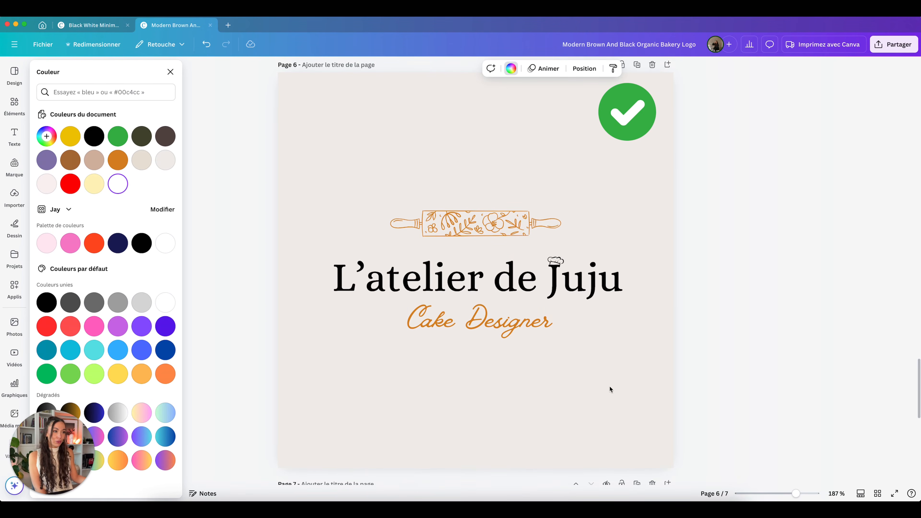
scroll(692, 354, "down", 1)
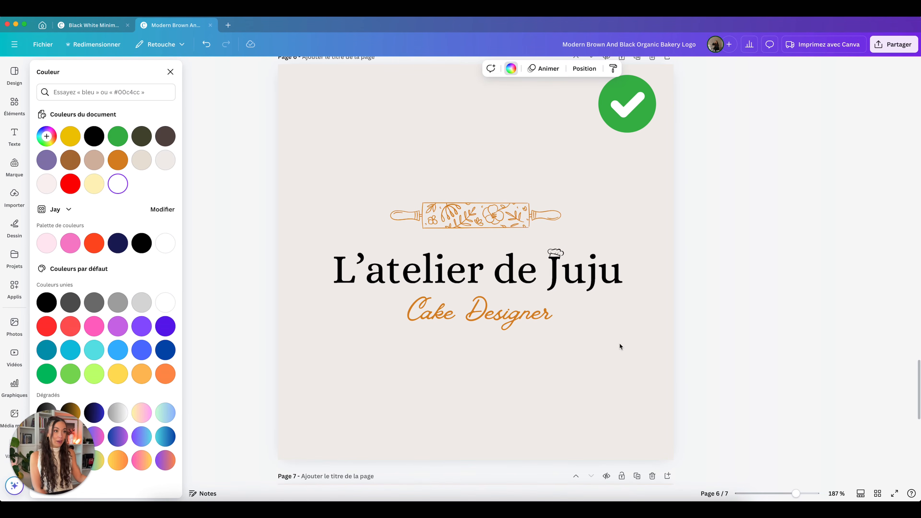
scroll(620, 343, "up", 20)
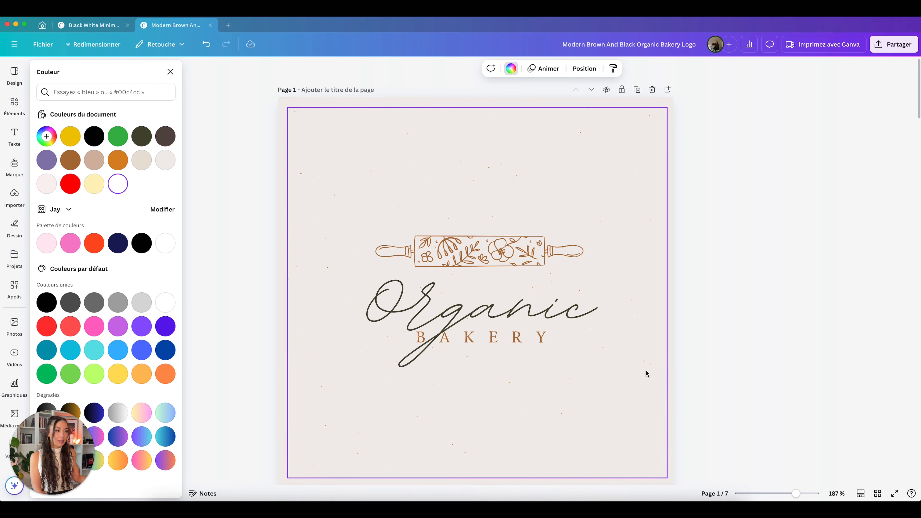
scroll(646, 370, "down", 20)
scroll(646, 371, "down", 5)
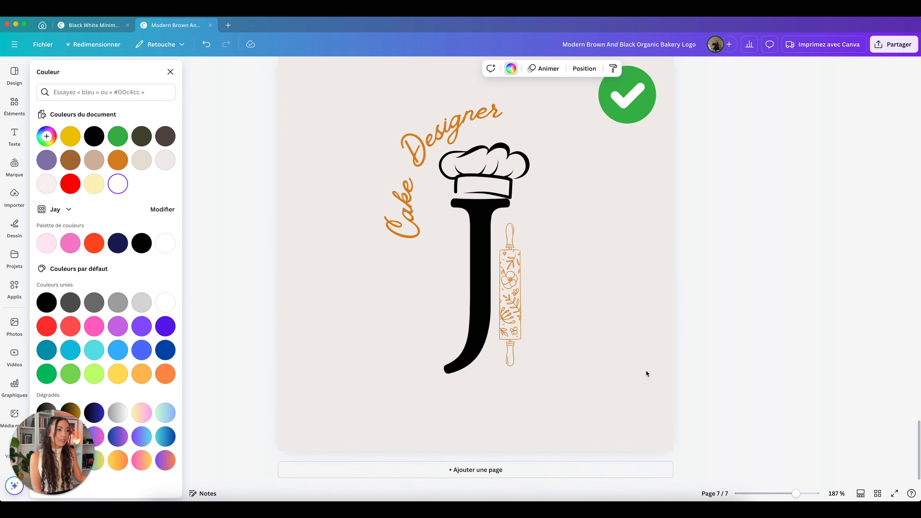
- Try the whole page 6 logo at a much smaller scale, about 101 wide by 38 high
scroll(646, 371, "up", 10)
left_click_drag(791, 380, 453, 219)
left_click_drag(652, 357, 379, 259)
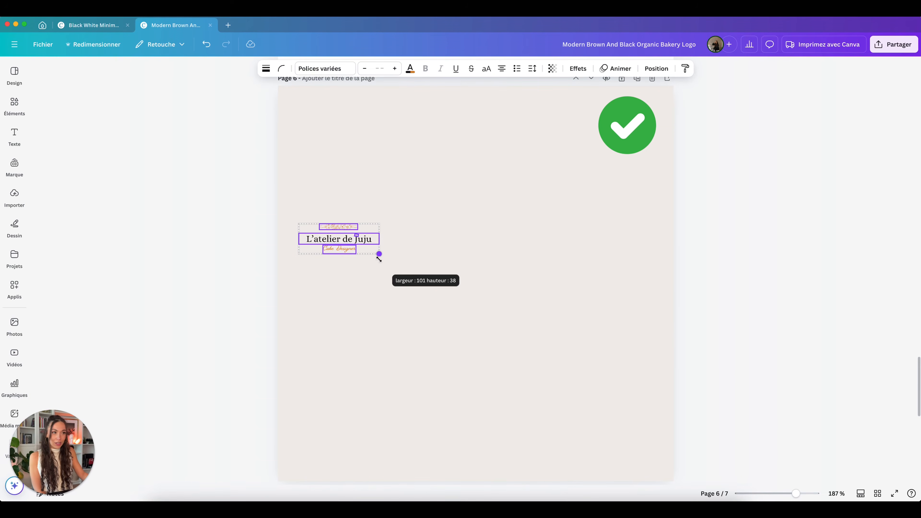
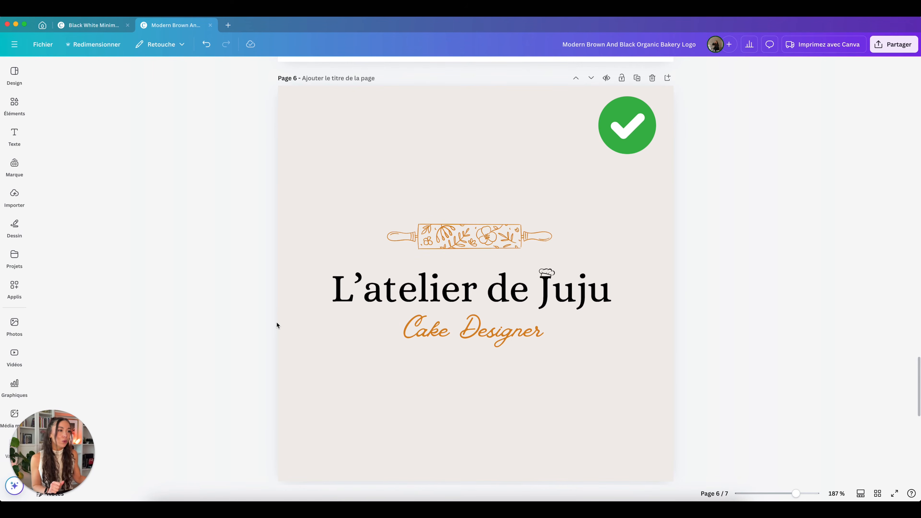
- Shrink the whole "J" monogram logo on page 7 to a tiny size and place it near the page's upper-left corner
scroll(277, 323, "down", 10)
scroll(277, 323, "down", 3)
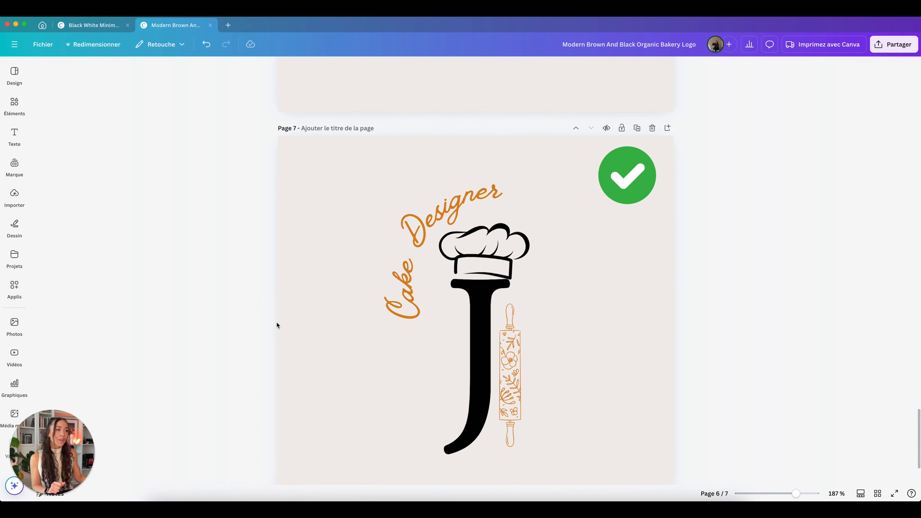
scroll(276, 322, "up", 12)
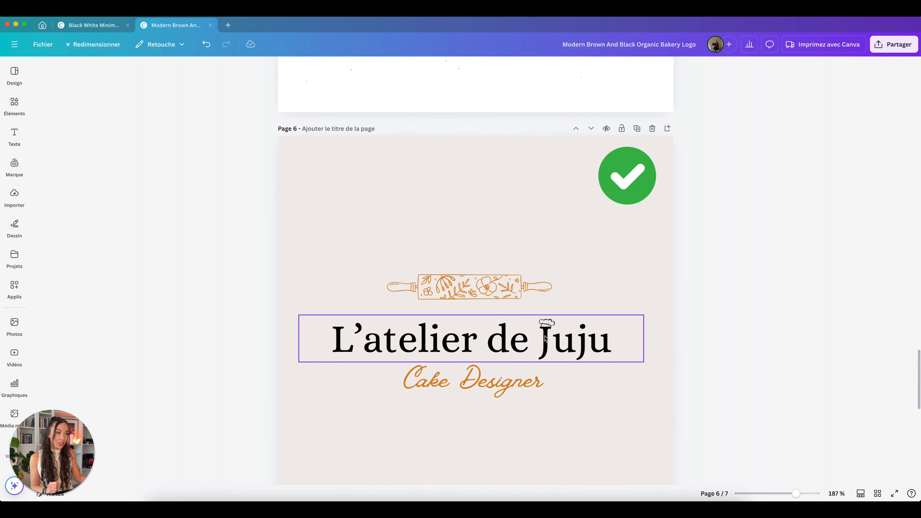
scroll(546, 330, "down", 6)
scroll(547, 329, "down", 8)
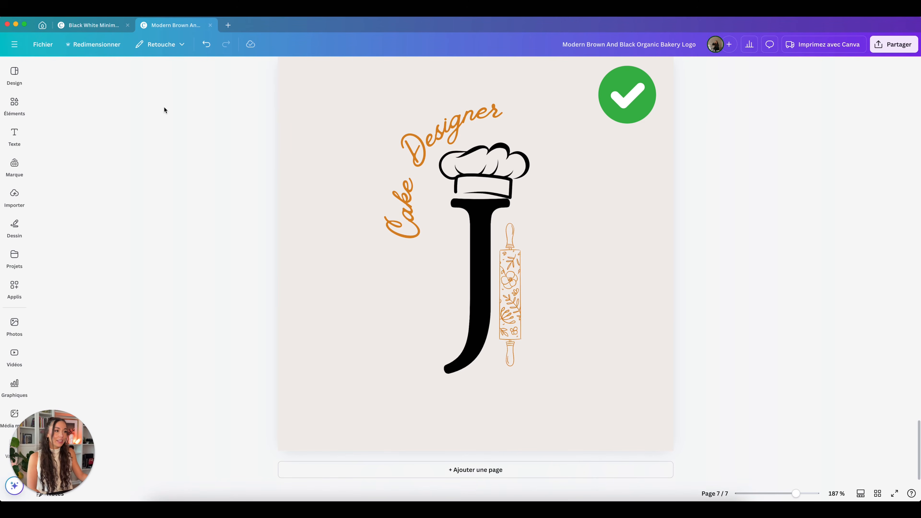
left_click_drag(164, 109, 512, 315)
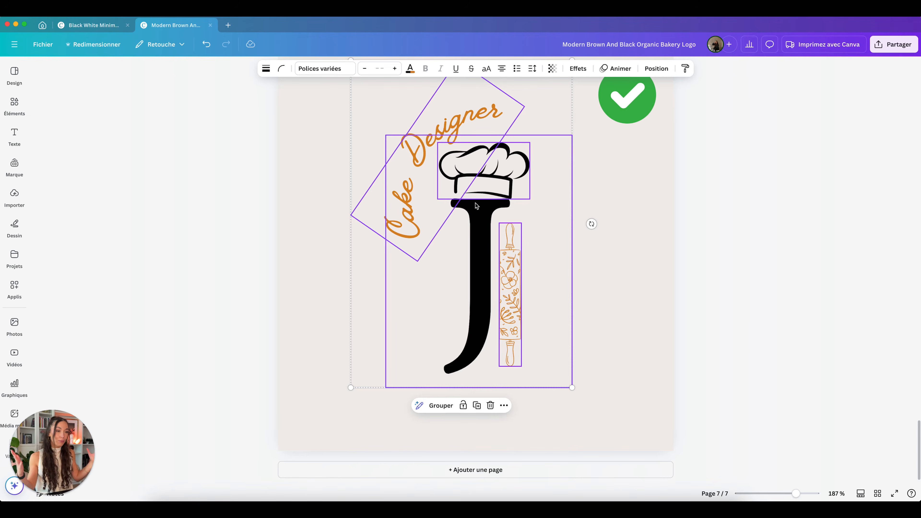
left_click_drag(571, 388, 381, 105)
scroll(454, 214, "up", 3)
left_click_drag(372, 188, 325, 200)
left_click(286, 185)
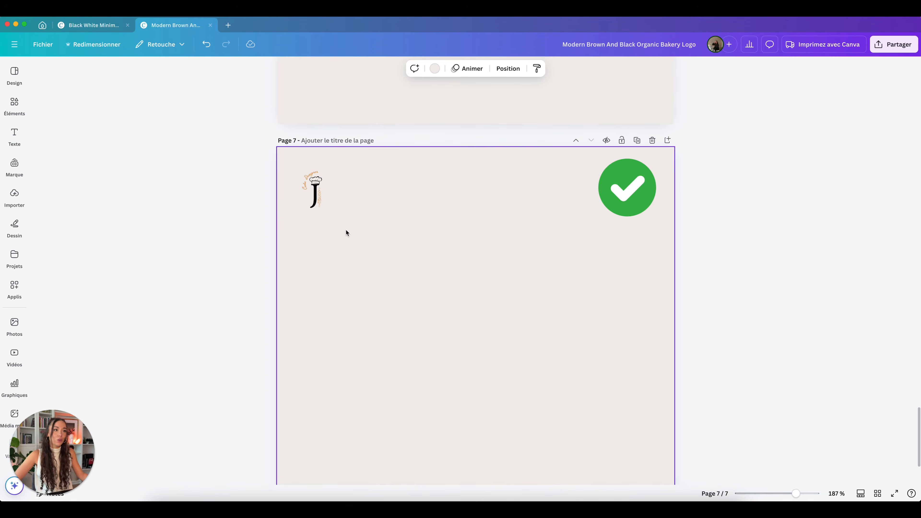
- Enlarge the tiny "J" monogram logo on page 7 and recentre it on the page
left_click_drag(346, 232, 619, 500)
scroll(710, 352, "down", 3)
left_click_drag(517, 297, 419, 195)
left_click_drag(524, 323, 559, 363)
left_click_drag(484, 265, 495, 293)
left_click(651, 290)
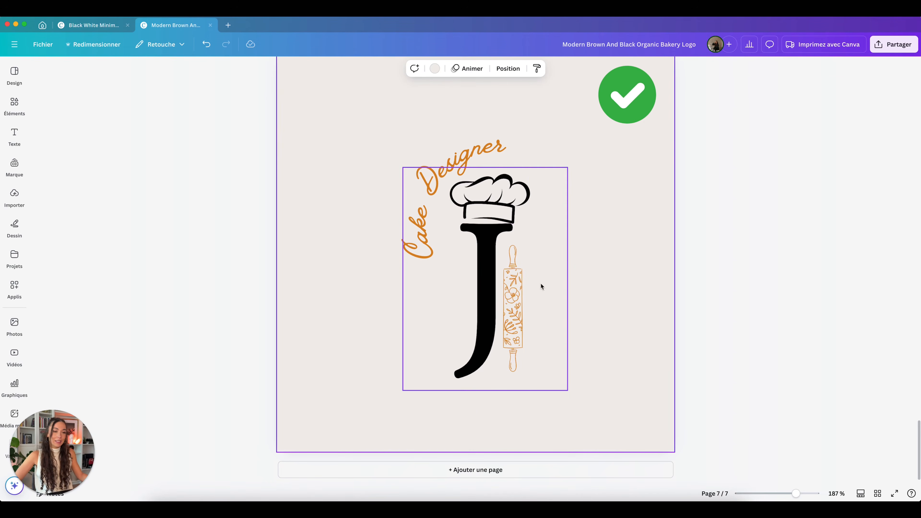
- Leave the bakery design for the logo templates and create a new blank logo design with an uncluttered canvas
scroll(535, 314, "up", 5)
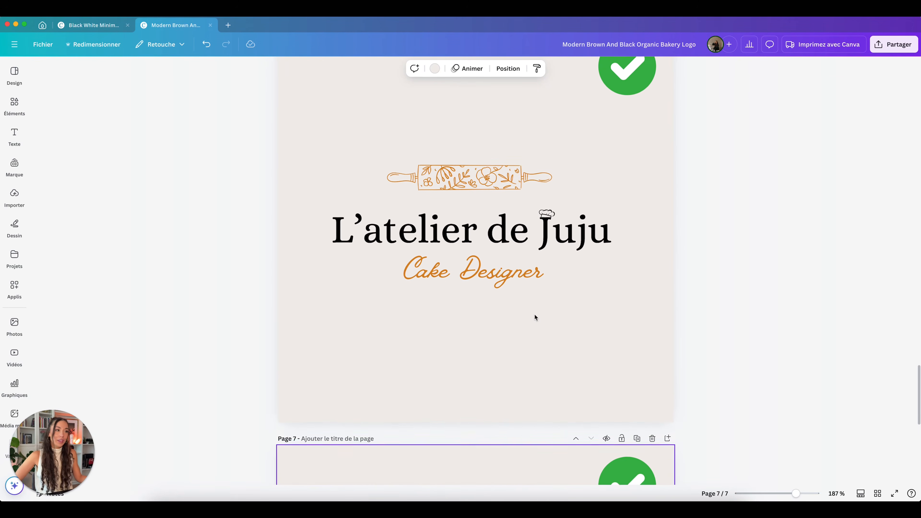
scroll(535, 317, "up", 1)
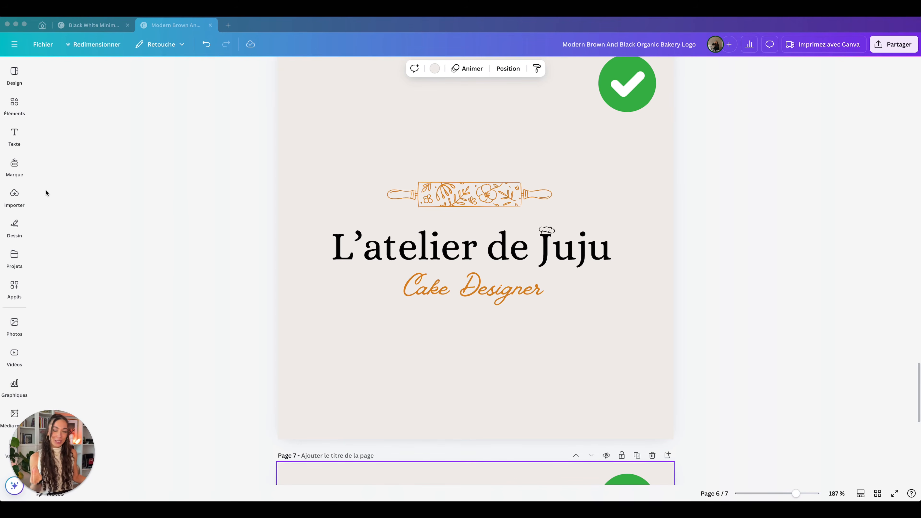
left_click(123, 172)
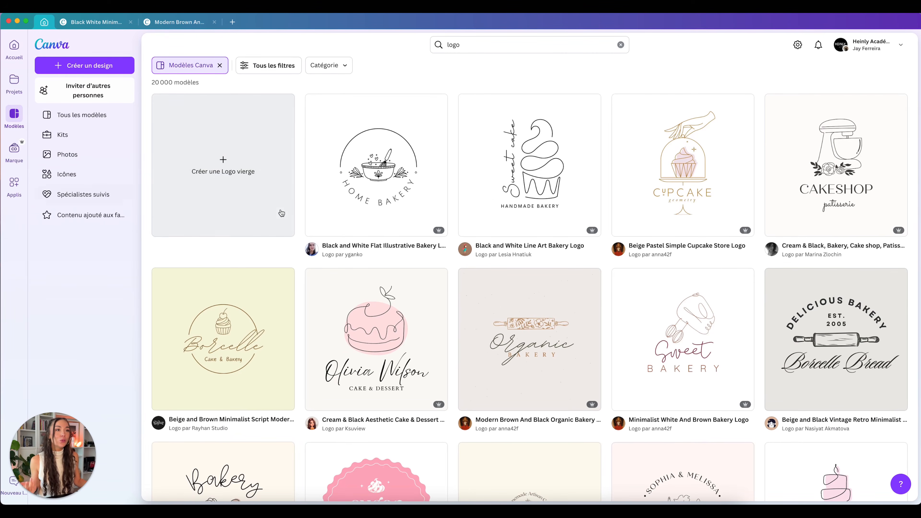
left_click(231, 202)
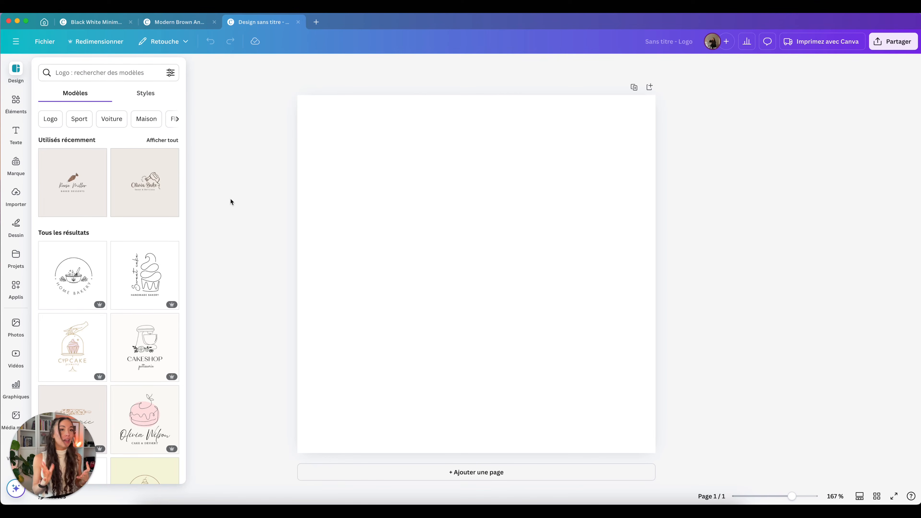
left_click(230, 201)
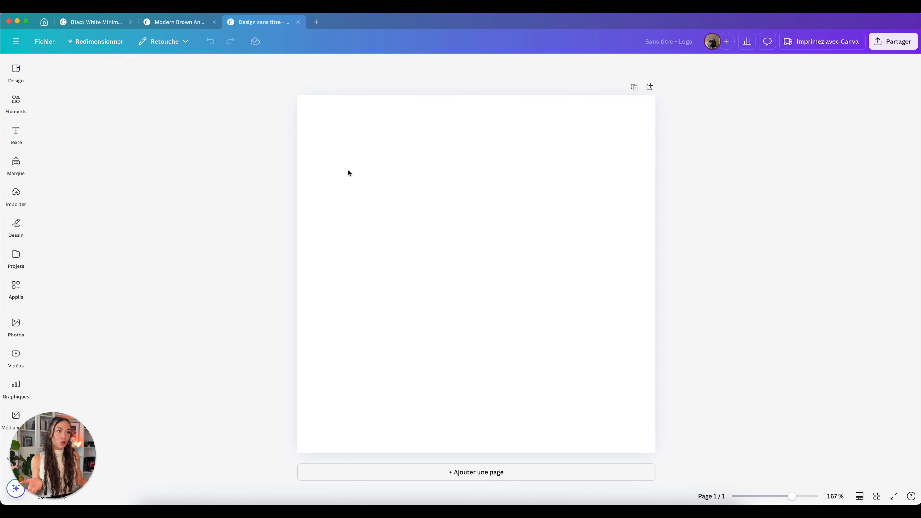
- Add the text "Blade" to the blank page, enlarge it to size 77.2 and centre it
left_click(420, 256)
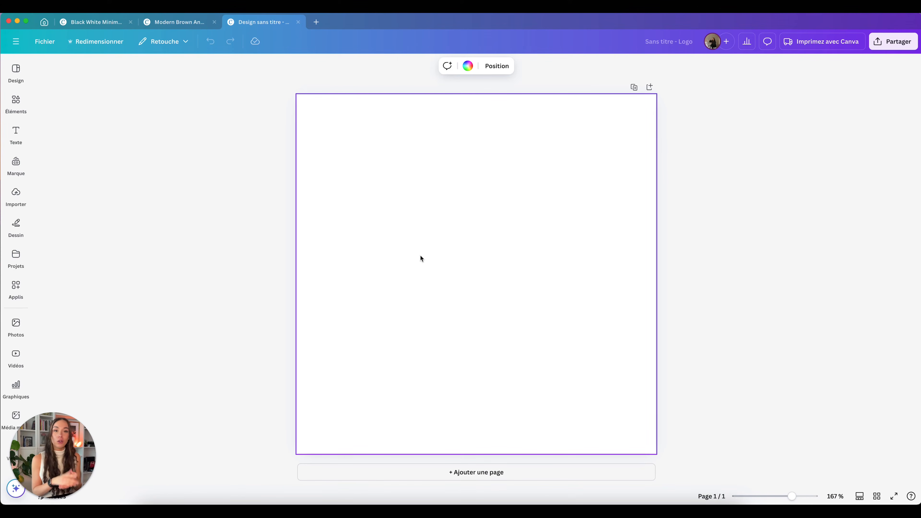
key("t")
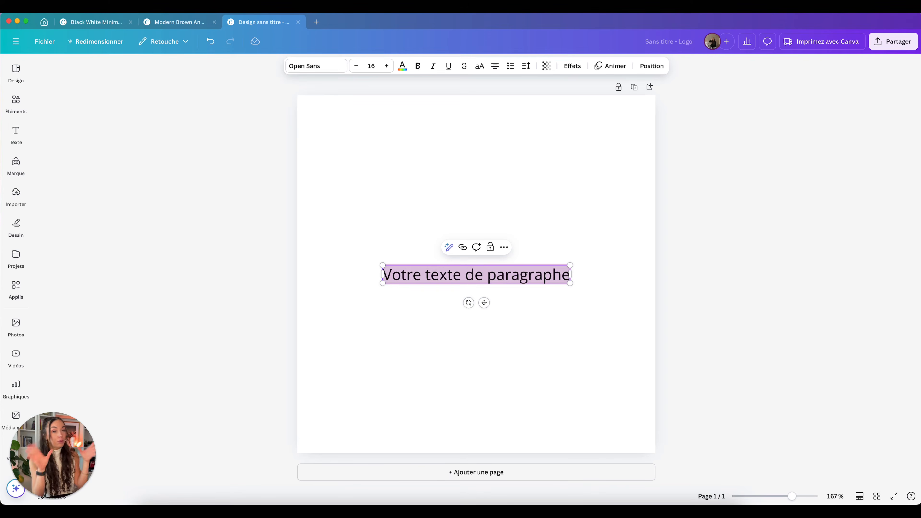
type("Blade")
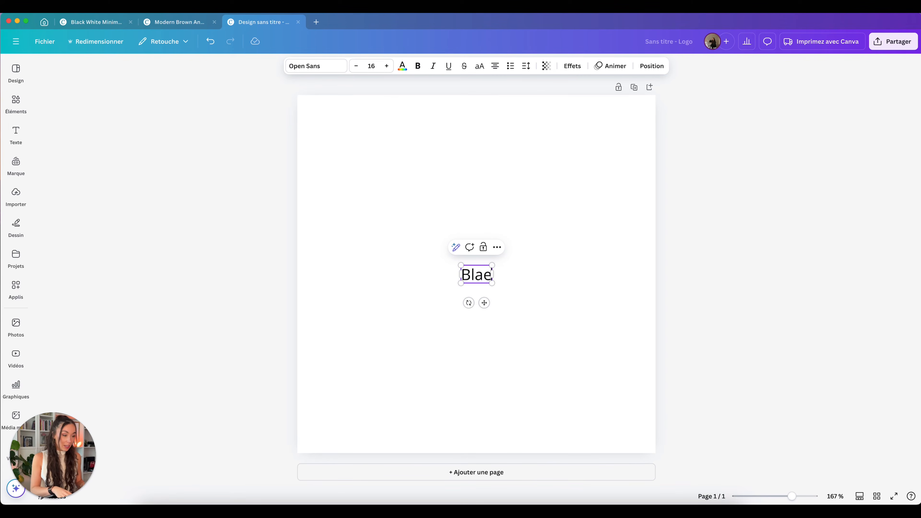
left_click_drag(456, 265, 302, 198)
left_click_drag(418, 253, 495, 278)
left_click(496, 277)
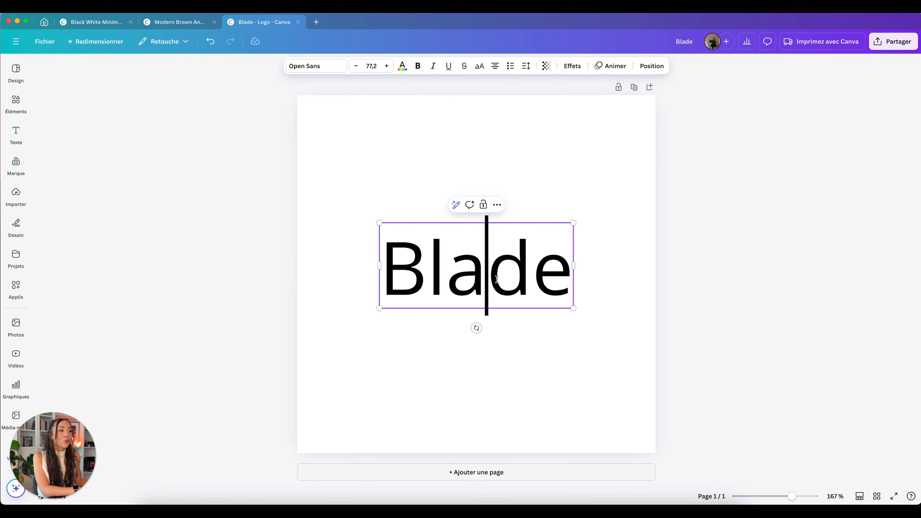
left_click(370, 356)
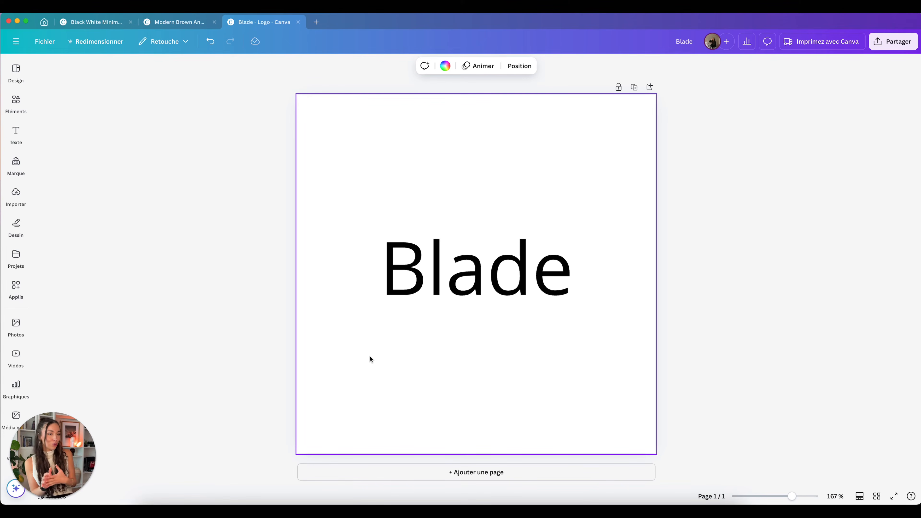
- Try several display fonts from the Titrage category on the "Blade" text, including Asset, Rigot and Braggadocio
left_click(424, 272)
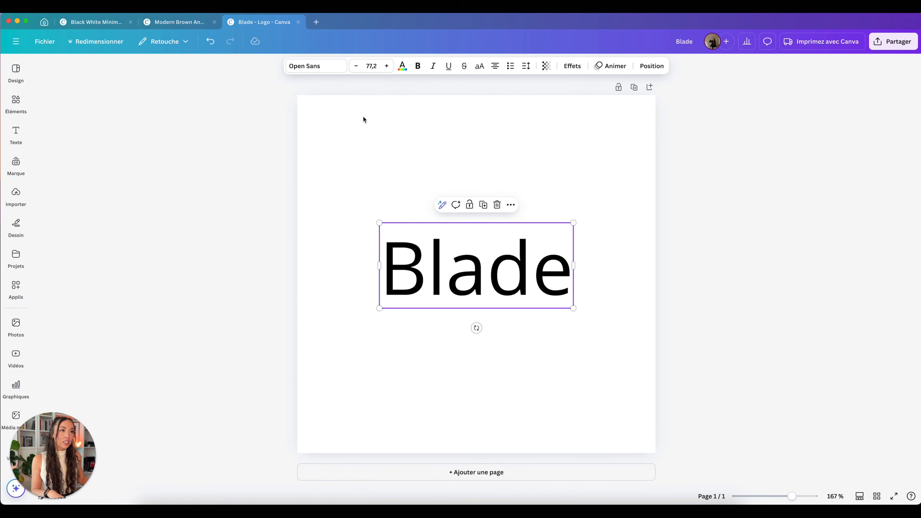
left_click(316, 65)
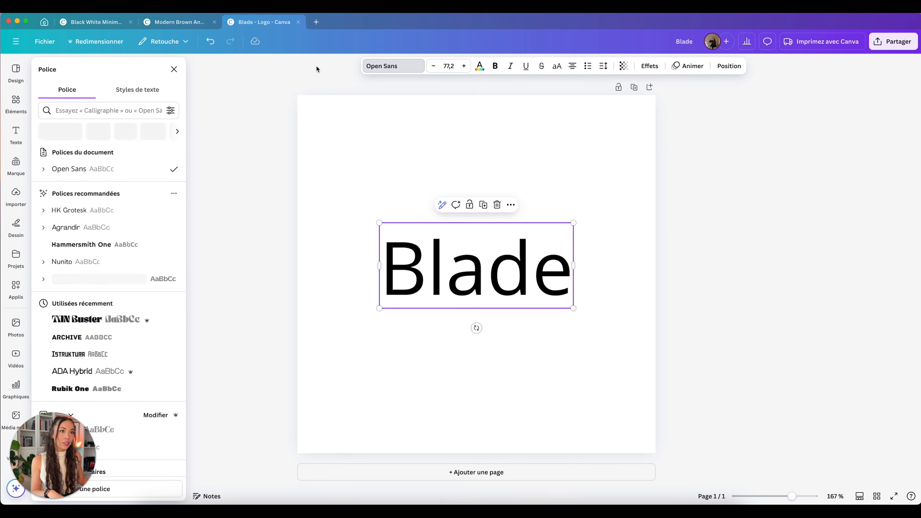
left_click(103, 106)
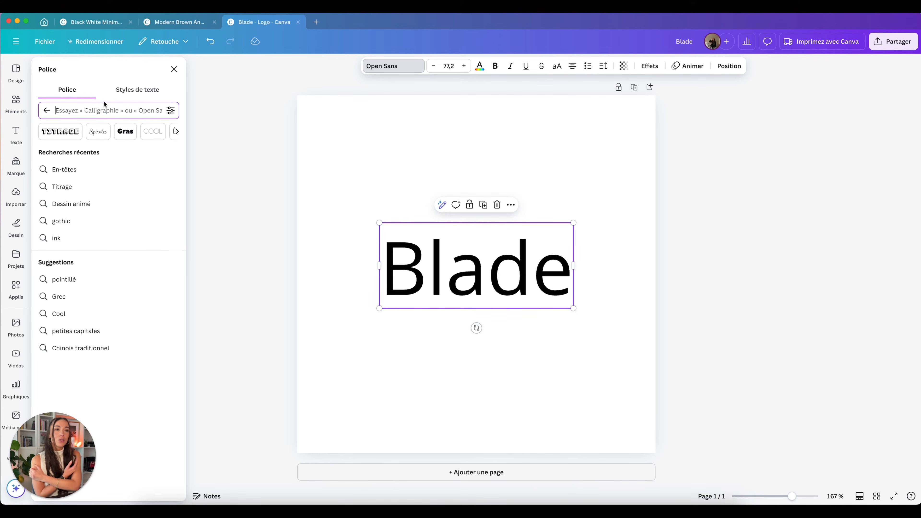
left_click(68, 134)
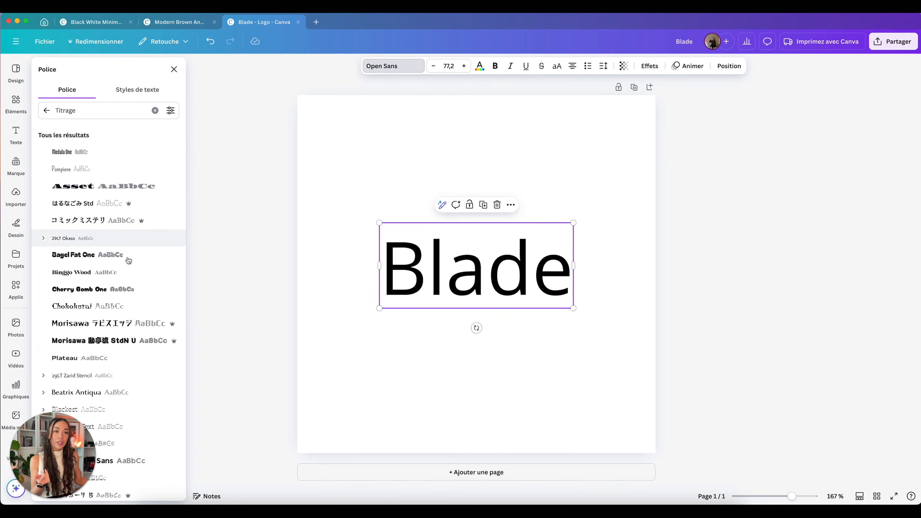
left_click(116, 185)
scroll(121, 277, "down", 8)
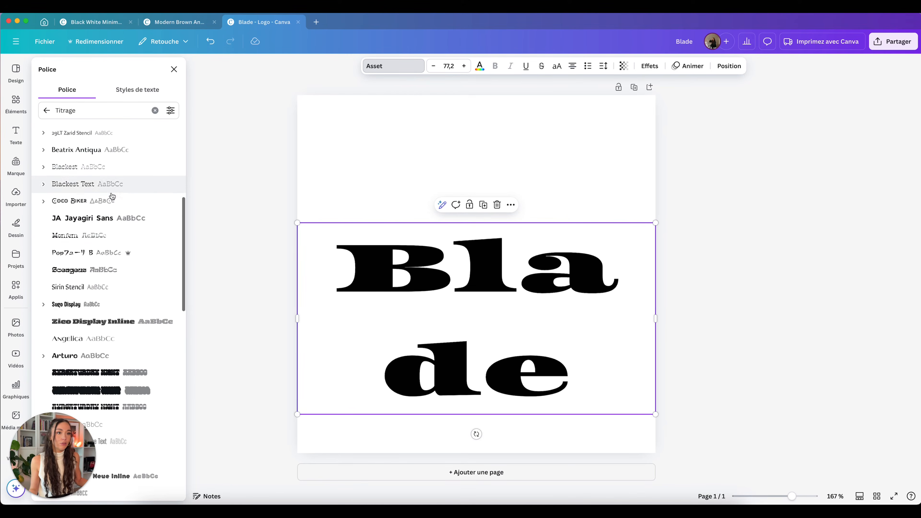
left_click(122, 276)
scroll(117, 276, "down", 6)
left_click(116, 331)
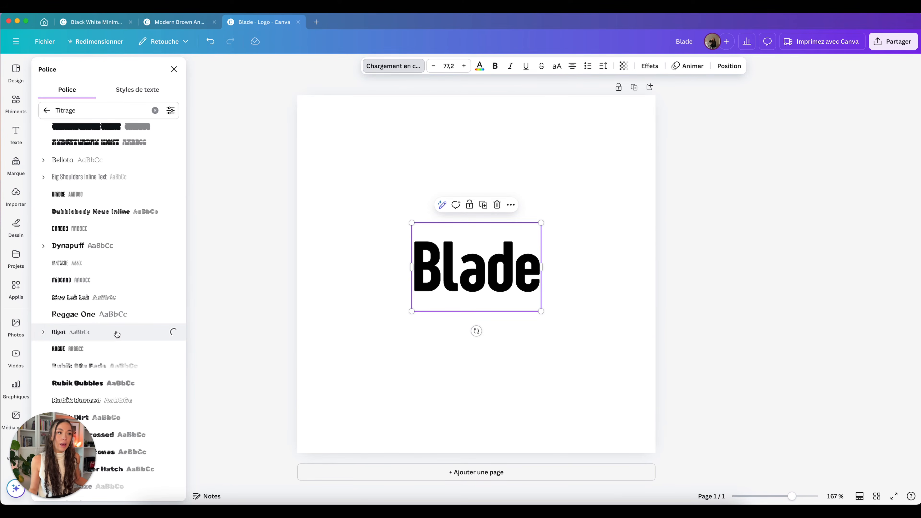
scroll(116, 333, "down", 4)
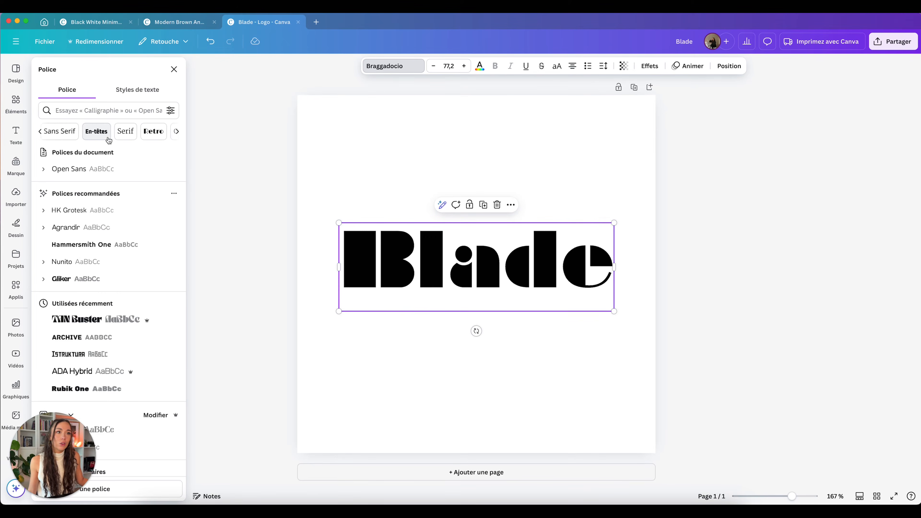
- Try En-têtes fonts such as Engravers' Old English BT and Elika Gorica on the "Blade" text, finishing with TAN Buster
left_click(81, 132)
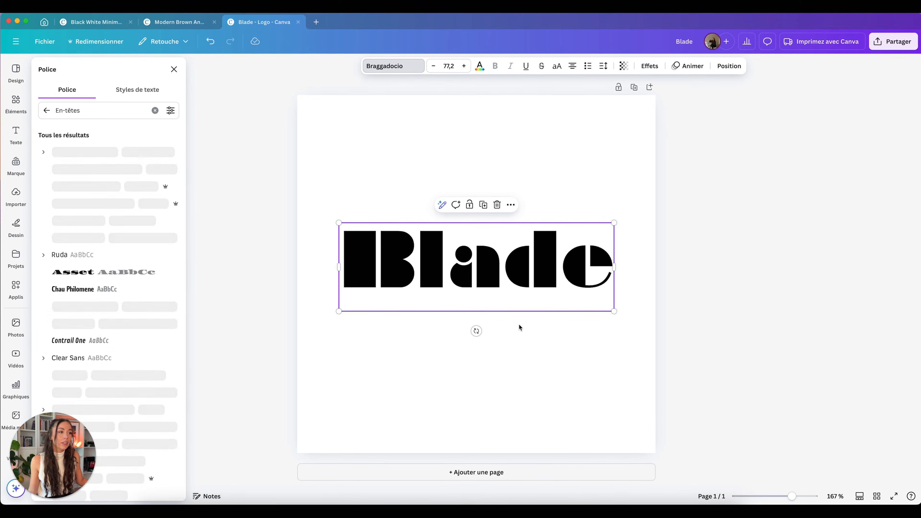
left_click(118, 187)
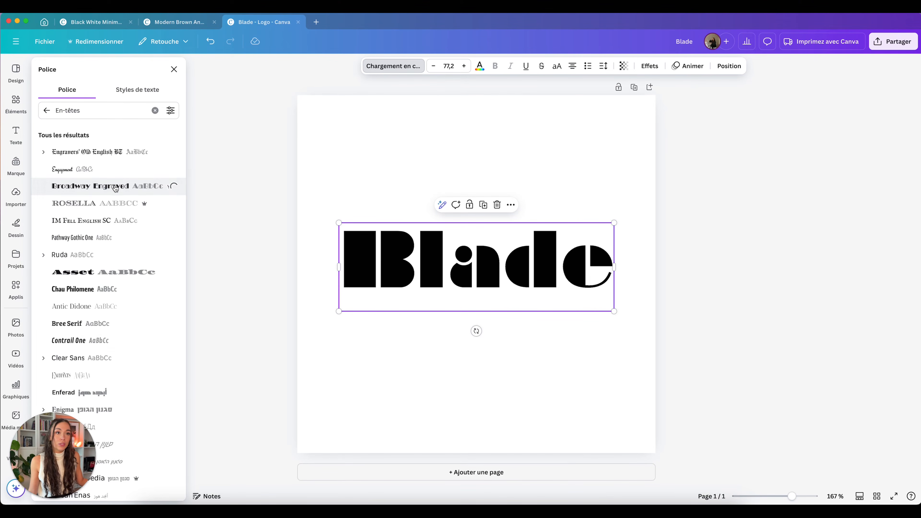
left_click(103, 152)
scroll(108, 203, "down", 5)
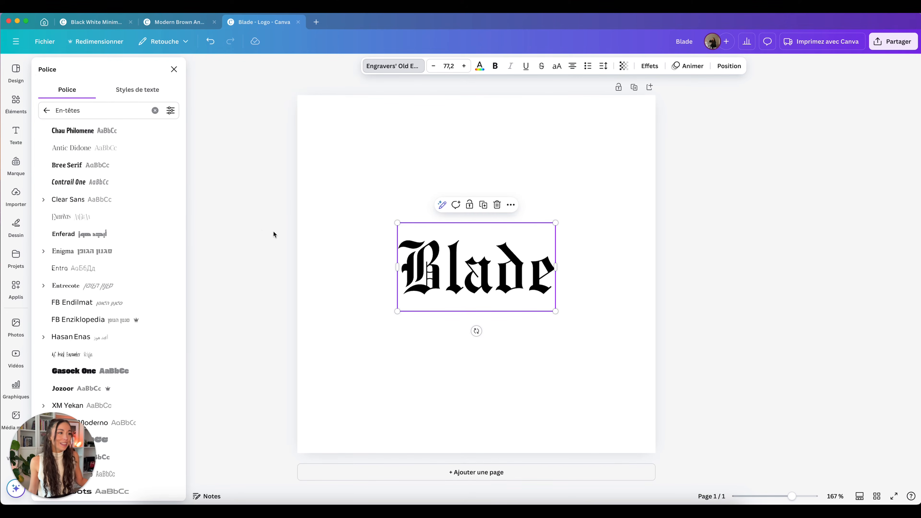
scroll(154, 345, "down", 1)
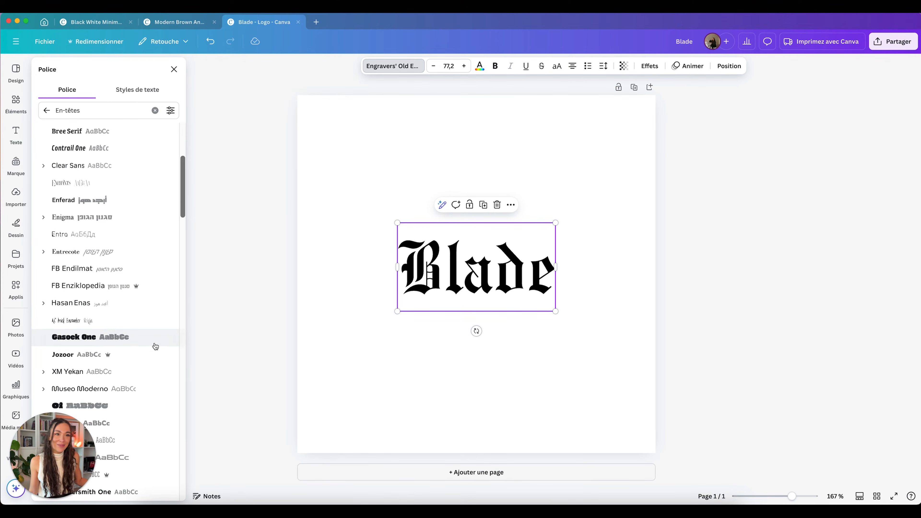
scroll(154, 345, "up", 4)
scroll(154, 345, "down", 10)
left_click(97, 267)
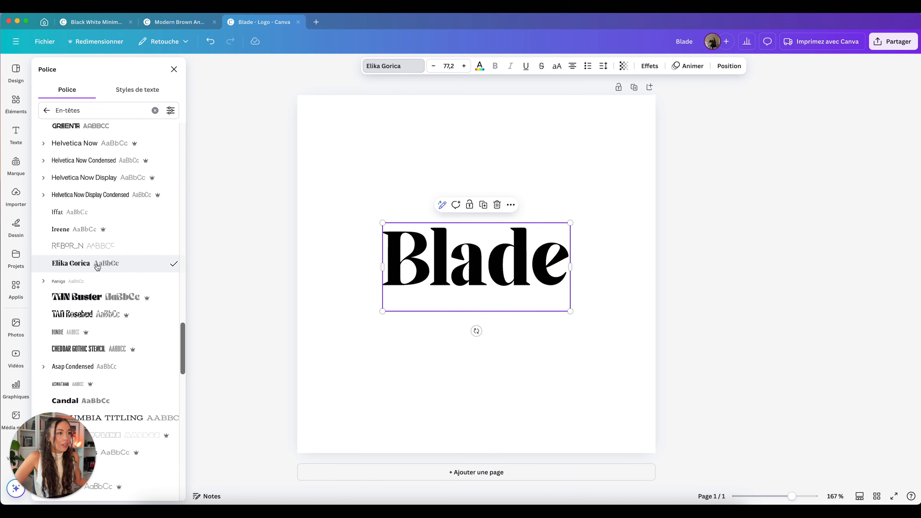
left_click(92, 301)
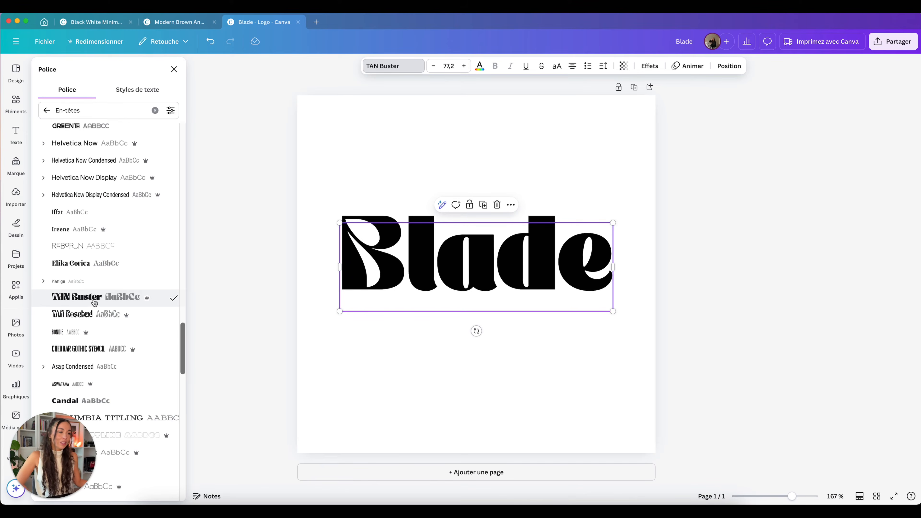
left_click(306, 292)
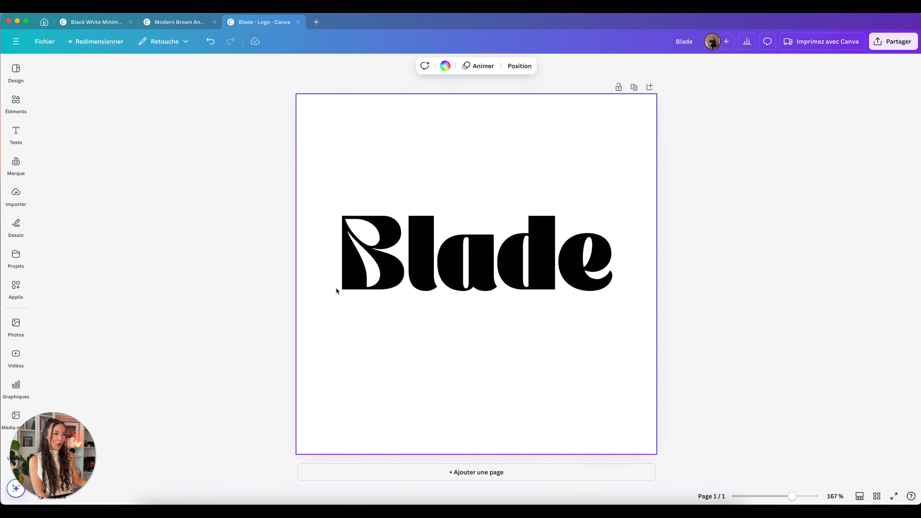
- Add a full stop after "Blade" and recentre the text on the page
left_click_drag(493, 240, 562, 281)
type(".")
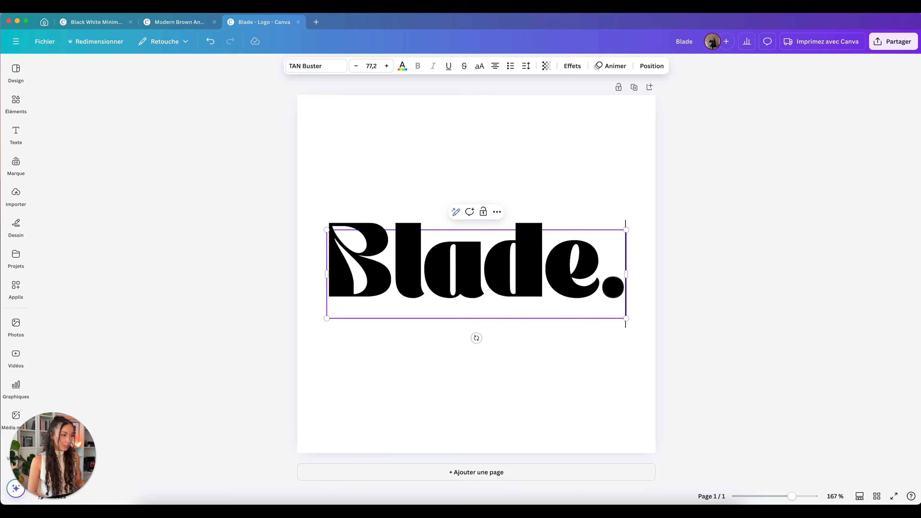
left_click(405, 320)
left_click_drag(485, 264, 489, 263)
left_click(659, 168)
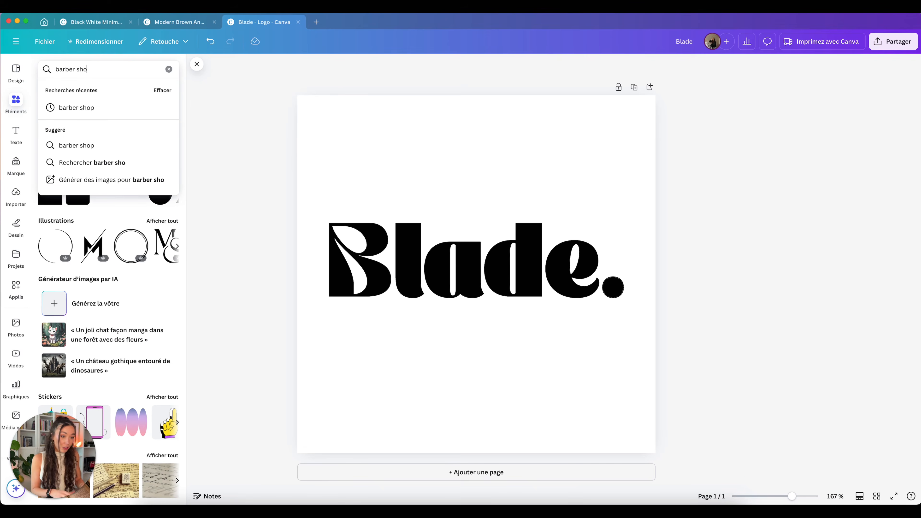
- Search the illustrations for "barber shop", try the grey open scissors on the page and delete them
type("p")
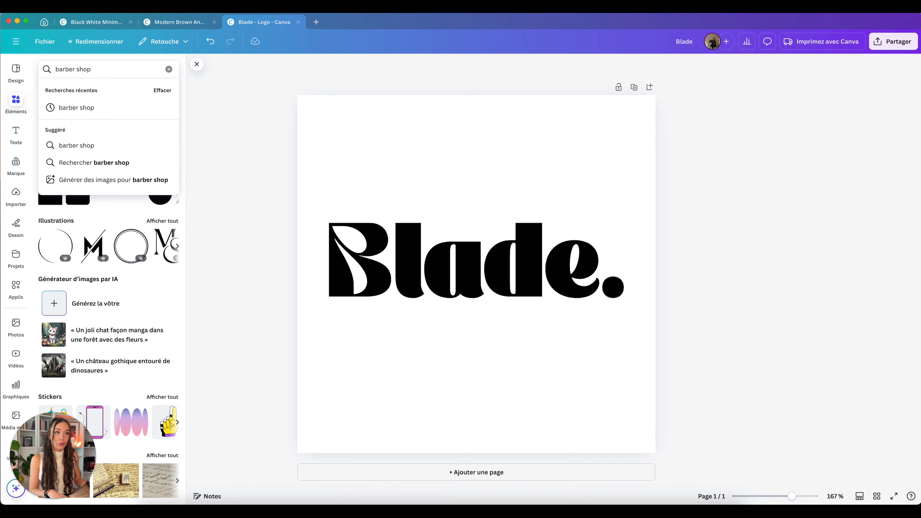
key("Return")
left_click(79, 89)
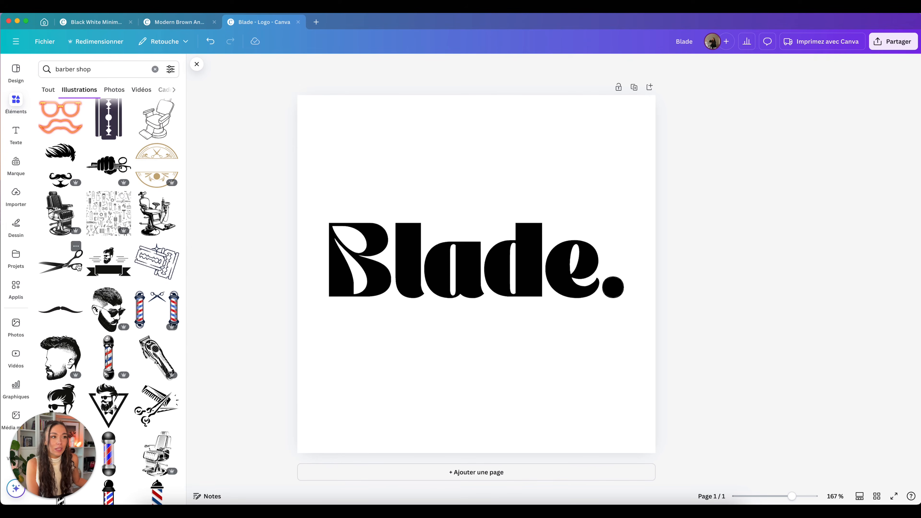
left_click(77, 267)
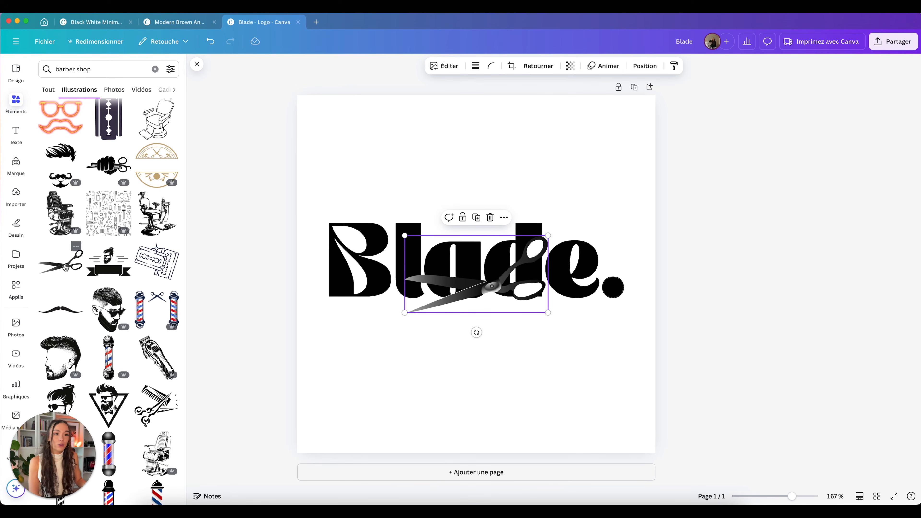
key("Delete")
- Add the upright black open scissors from the "ciseau barber" illustrations, shrink them and tilt them over the full stop of "Blade."
scroll(109, 254, "up", 2)
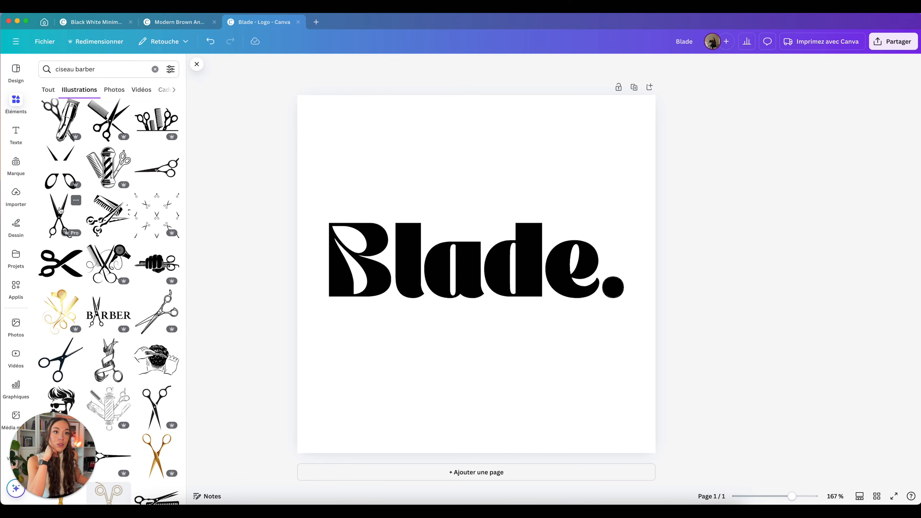
left_click(58, 216)
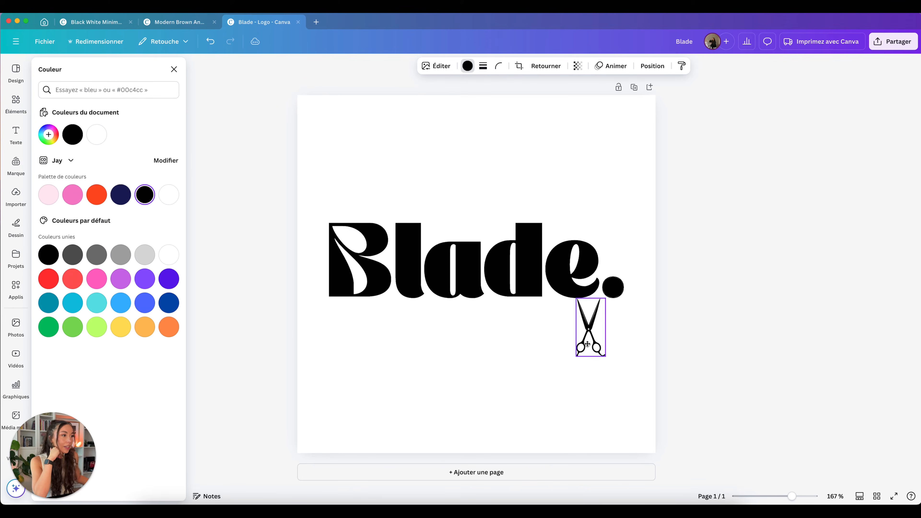
left_click_drag(585, 319, 590, 326)
left_click_drag(593, 379, 606, 329)
left_click(611, 349)
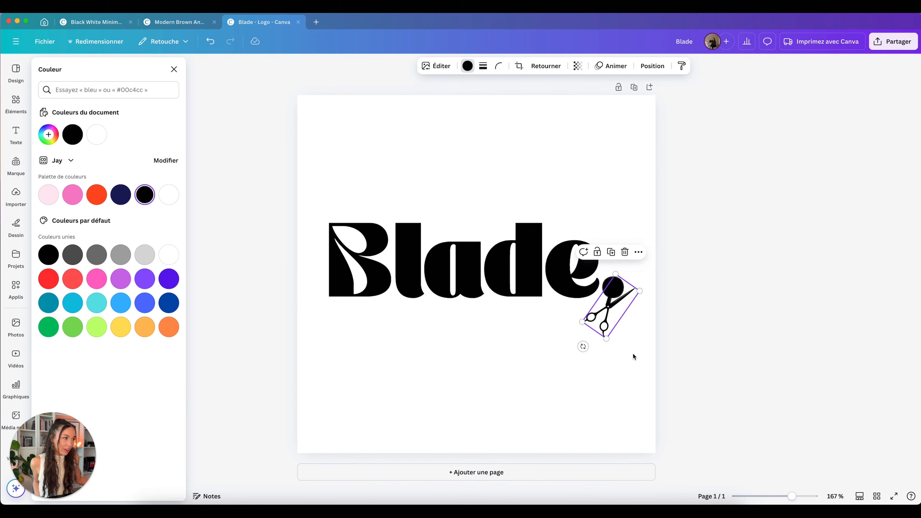
left_click(633, 352)
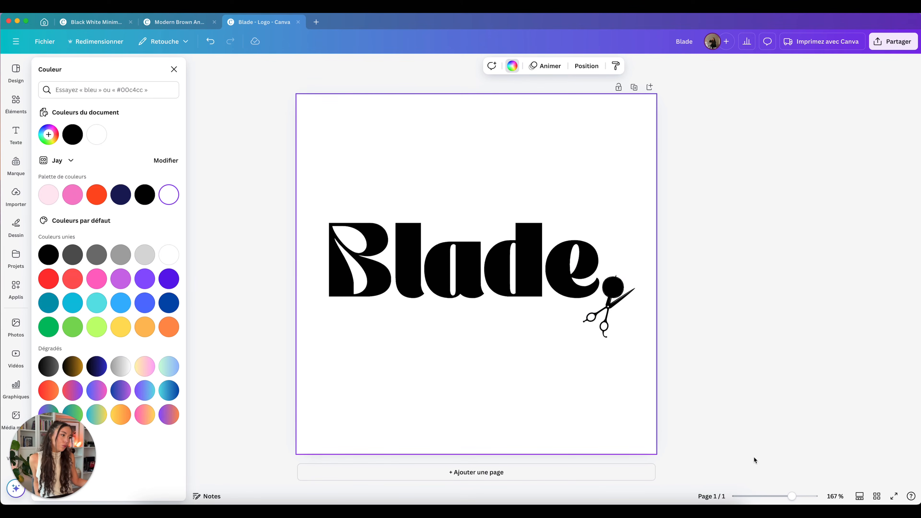
- Tilt the scissors further clockwise and enlarge them slightly so that one blade runs across the full stop
left_click_drag(792, 499, 813, 500)
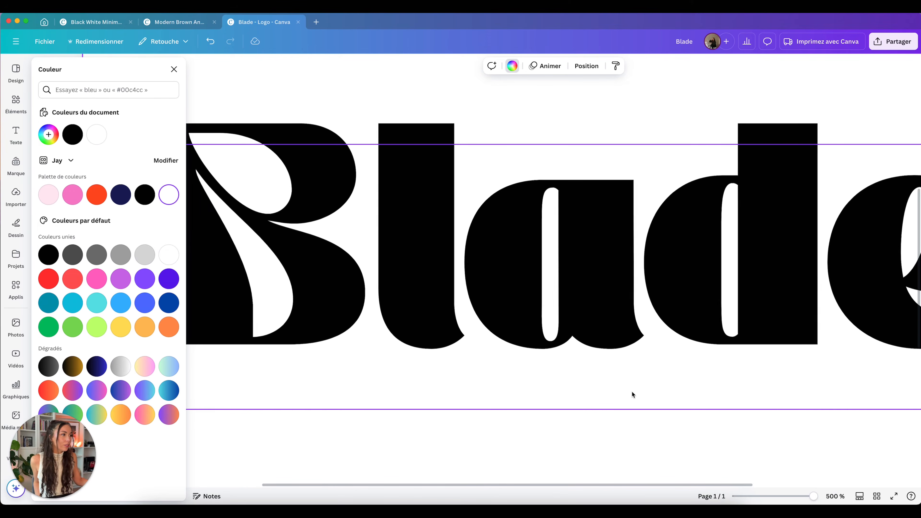
scroll(632, 392, "right", 2)
scroll(621, 389, "right", 4)
left_click(774, 394)
left_click(758, 437)
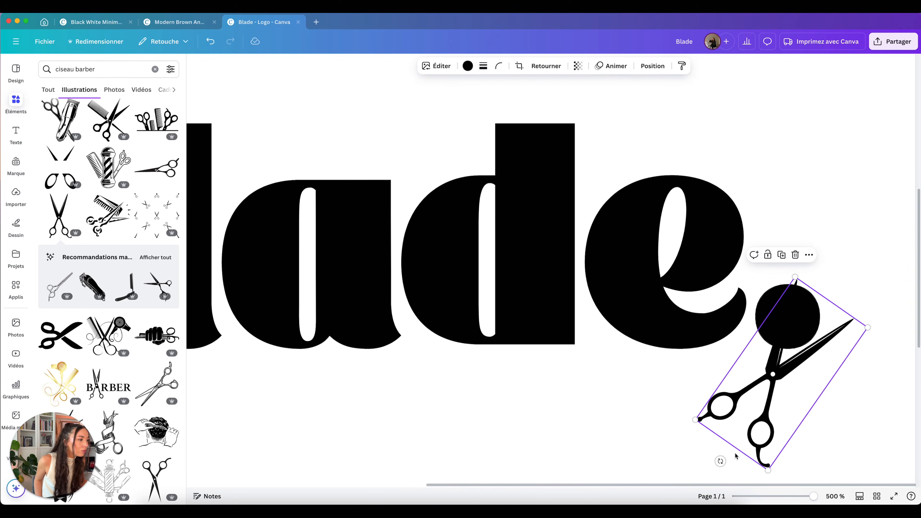
left_click_drag(719, 462, 710, 449)
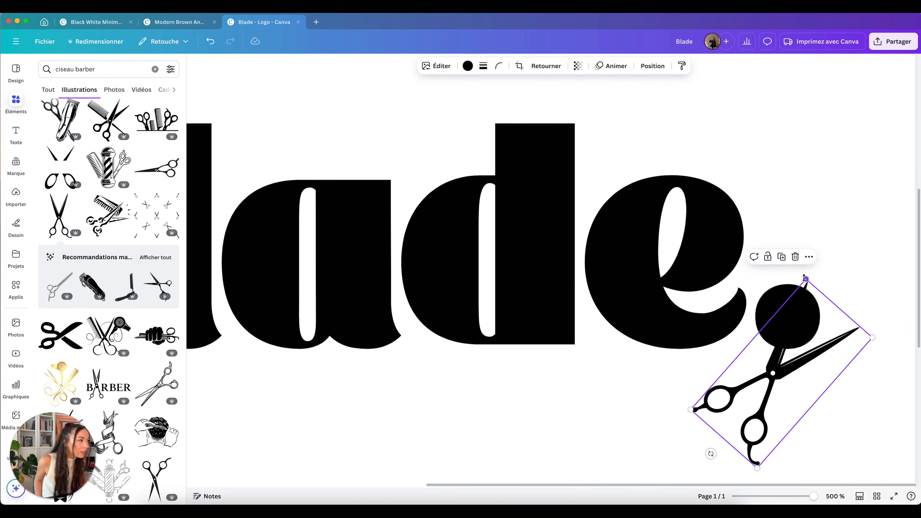
left_click_drag(805, 275, 805, 271)
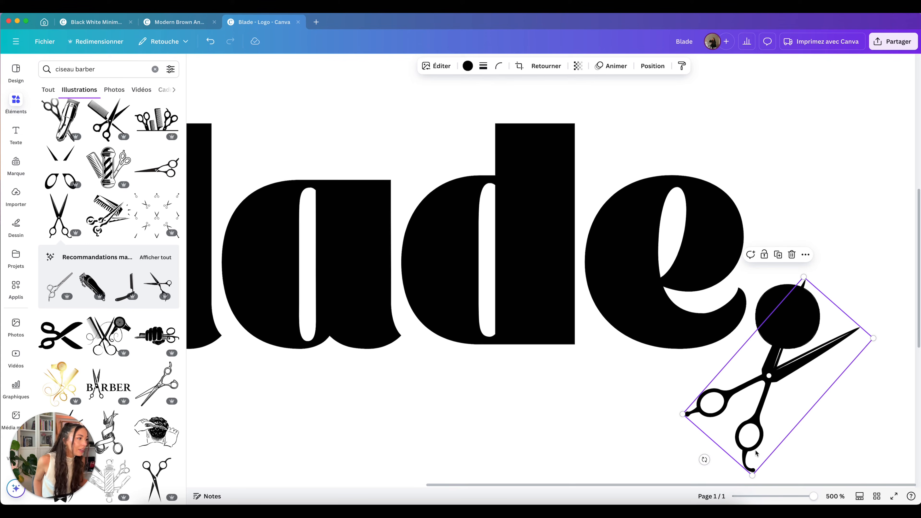
left_click(850, 256)
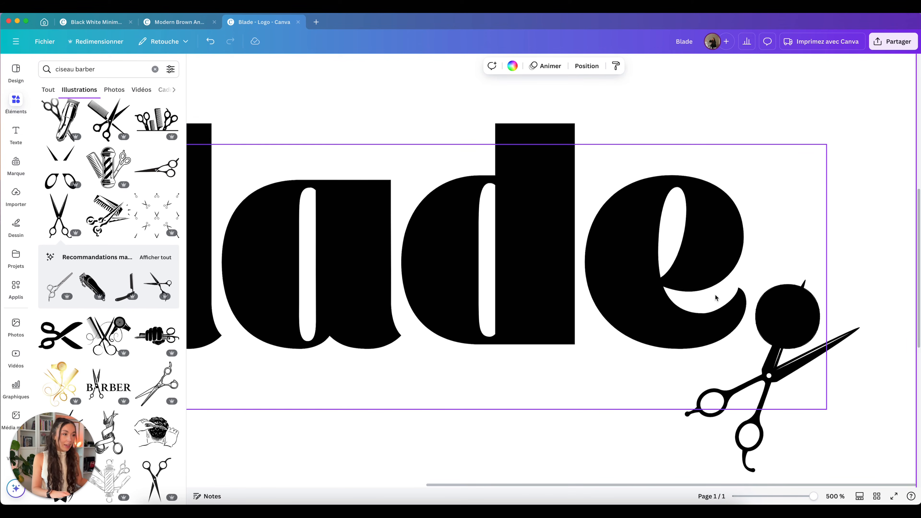
- Add a circle about 29.6 px wide over the right part of the full stop and colour it white
key("c")
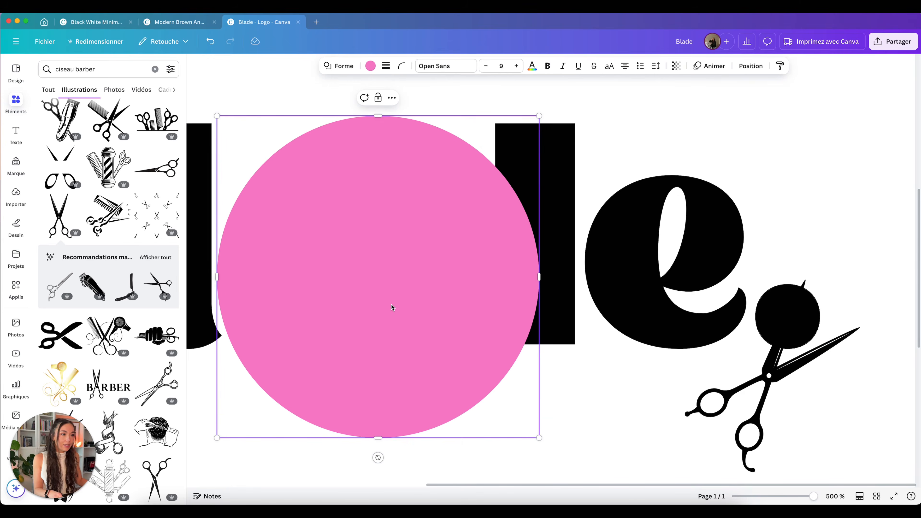
left_click_drag(392, 308, 662, 307)
left_click_drag(808, 116, 604, 393)
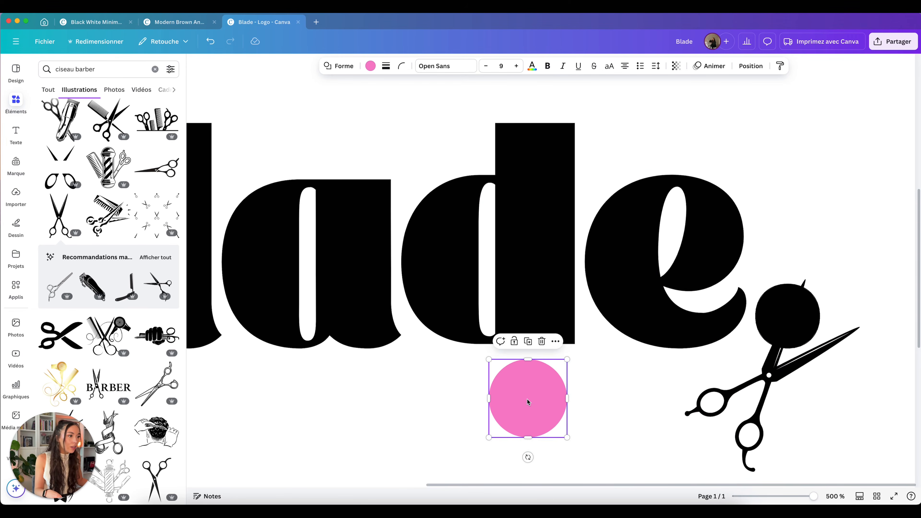
left_click_drag(528, 401, 785, 319)
left_click_drag(748, 358, 763, 345)
left_click(370, 66)
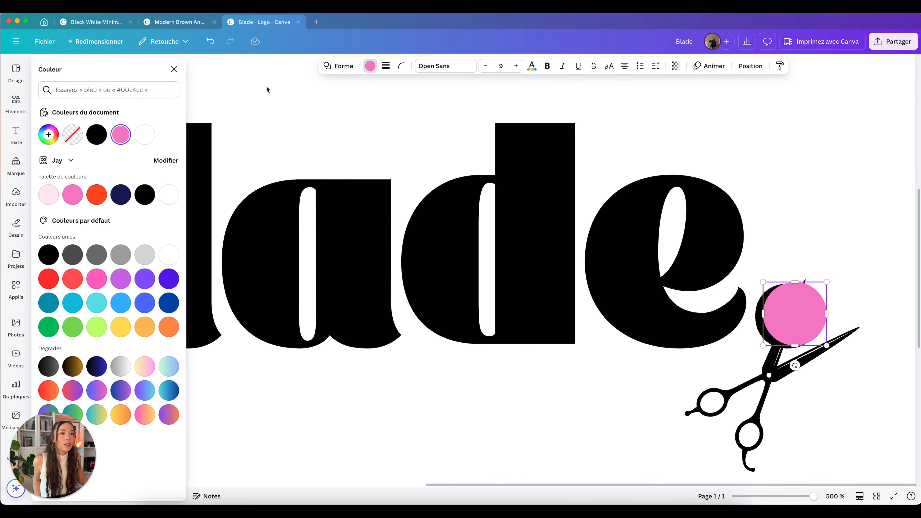
left_click(168, 194)
- Move the scissors layer above the white circle and the "Blade." text
left_click(763, 71)
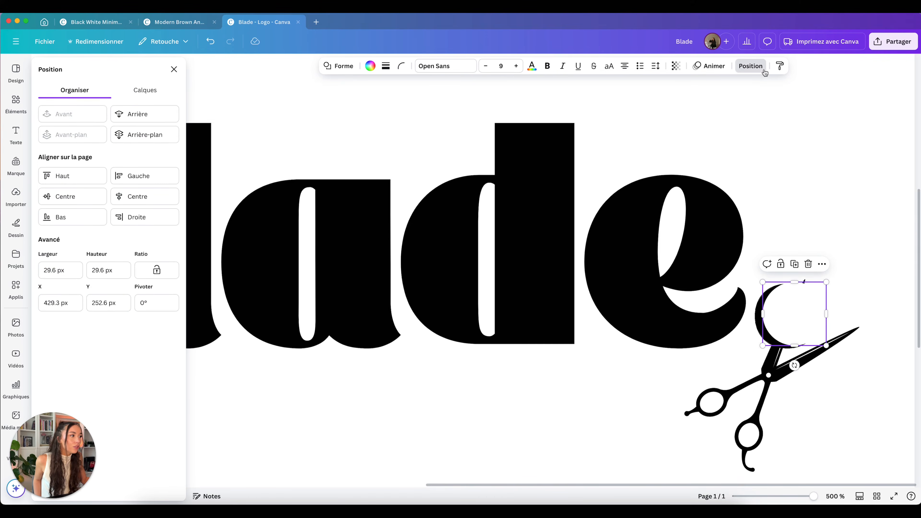
left_click(146, 98)
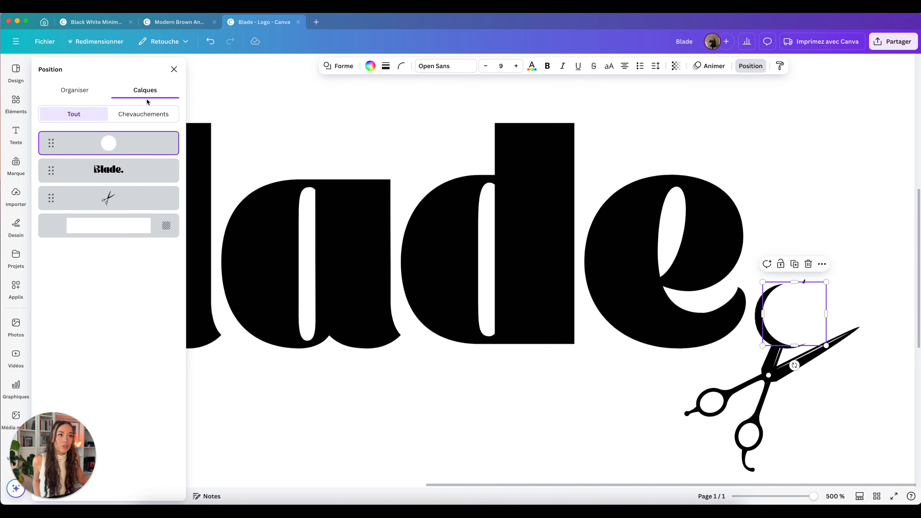
left_click_drag(118, 204, 122, 137)
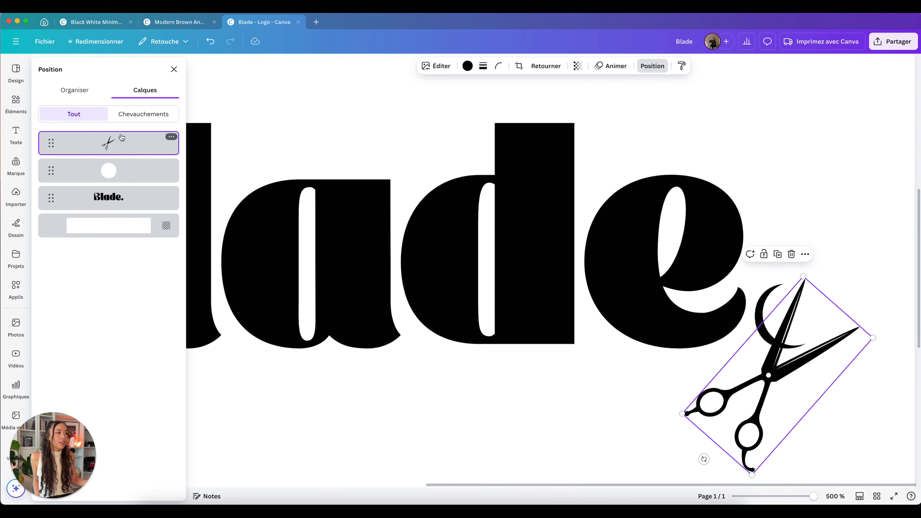
- Reshape the white circle into a narrow tilted ellipse that cuts the full stop along the upper scissor blade
left_click(114, 164)
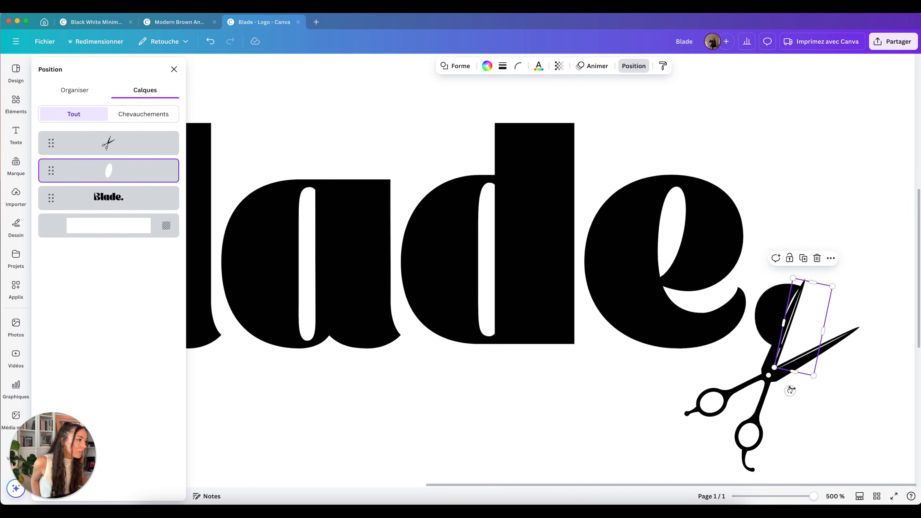
left_click_drag(821, 286, 823, 268)
left_click(878, 213)
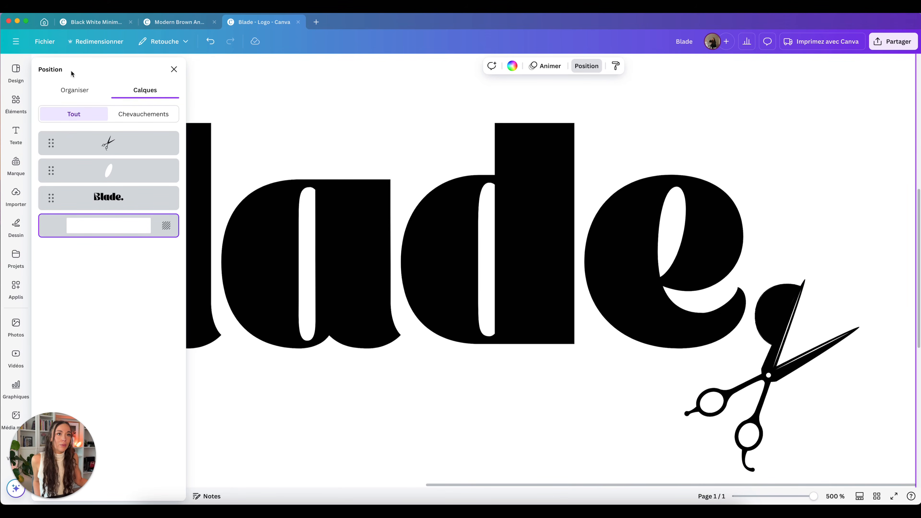
- Search the elements for "demi cercle", add the solid half circle, colour it black and place it below the letter e
left_click(18, 104)
left_click(89, 69)
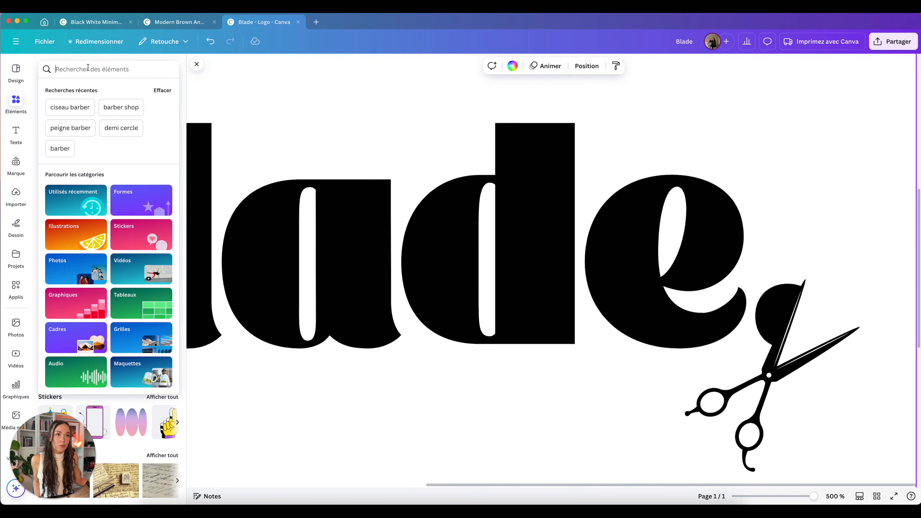
type("demi cercle")
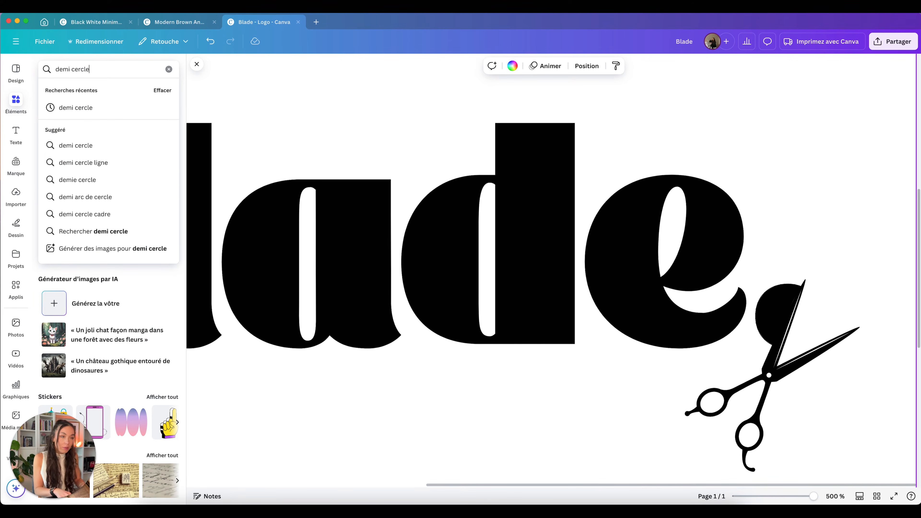
key("Return")
left_click(55, 160)
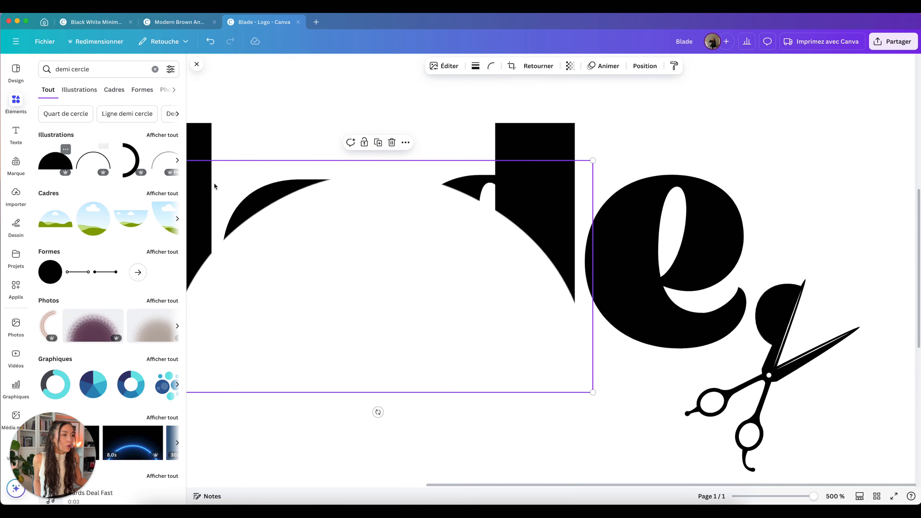
left_click_drag(311, 374, 547, 248)
left_click(467, 66)
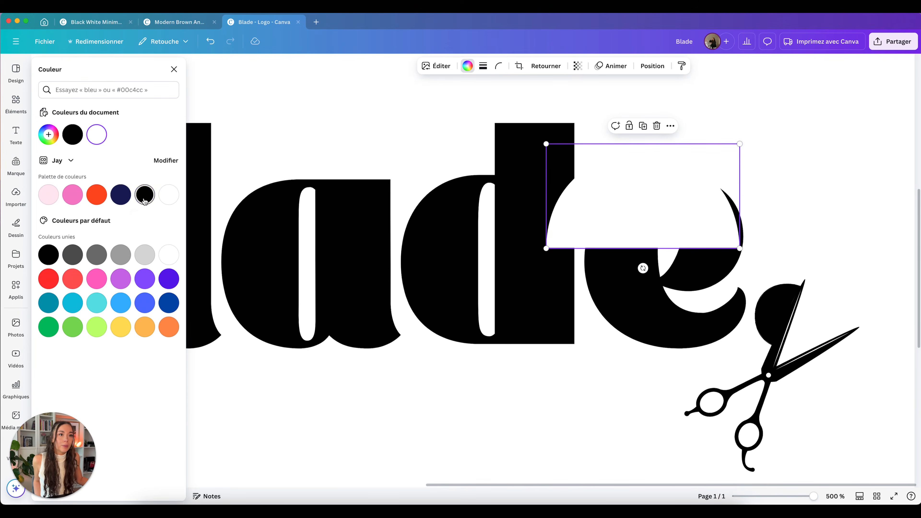
left_click(144, 194)
left_click_drag(665, 219, 665, 382)
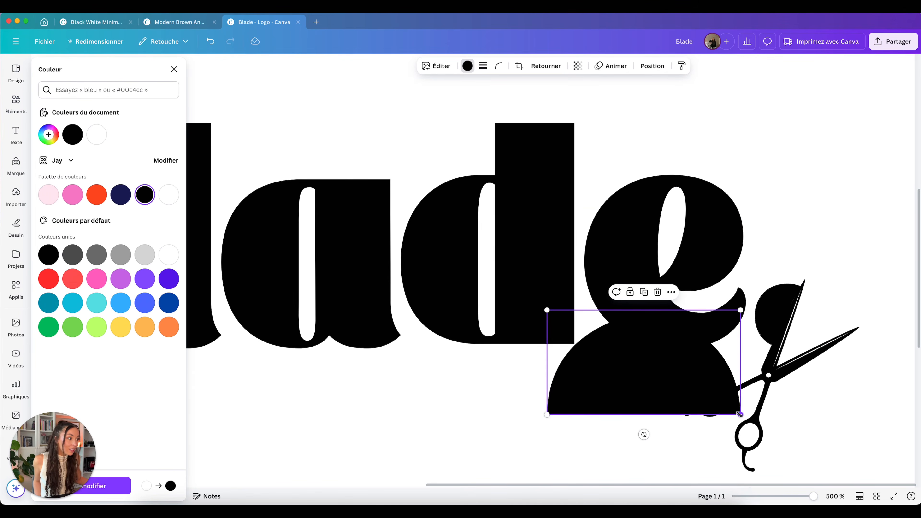
- Shrink and rotate the half circle, and place it between the scissor blades as the cut-off part of the full stop
left_click_drag(740, 411, 666, 374)
left_click_drag(607, 394, 557, 323)
left_click_drag(620, 341, 824, 357)
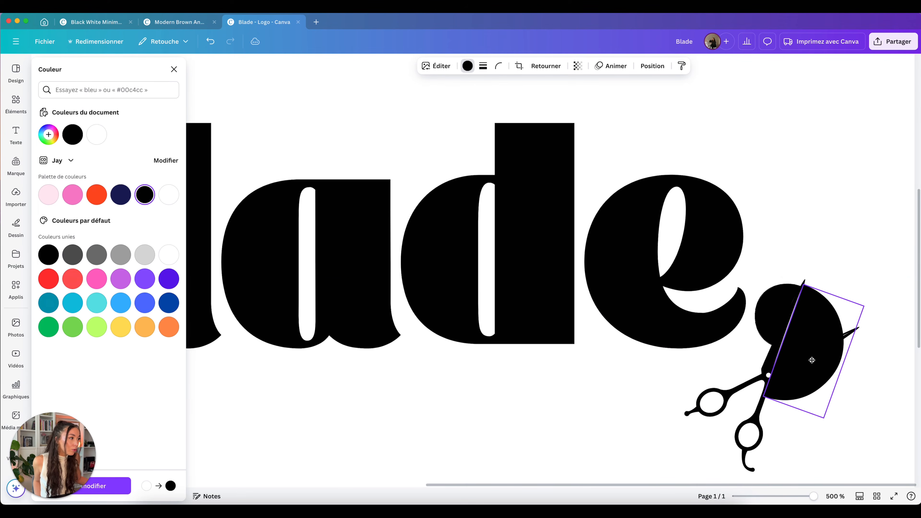
left_click_drag(823, 419, 806, 373)
key("super+alt+0")
left_click(649, 283)
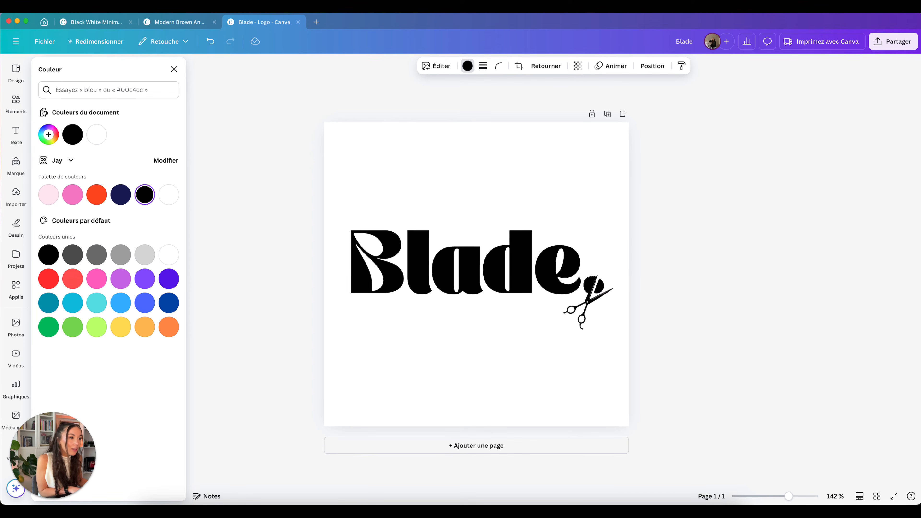
- Shrink the scissors slightly and refit the white ellipse and half circle around the blades at the full stop
left_click(598, 288)
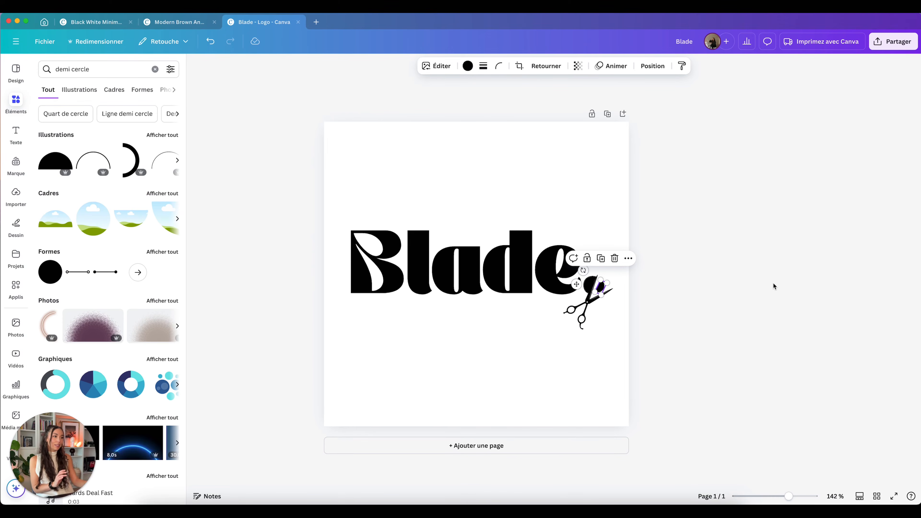
left_click(772, 286)
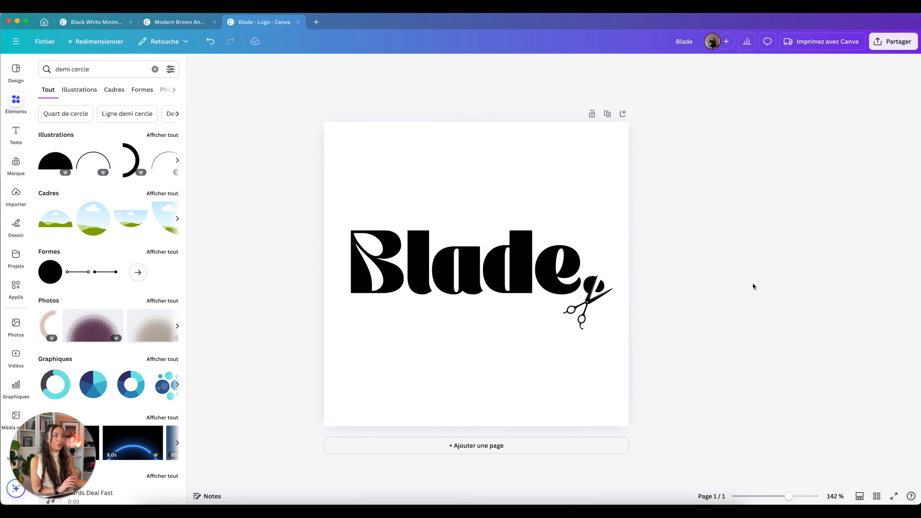
left_click(584, 321)
left_click_drag(582, 330, 582, 326)
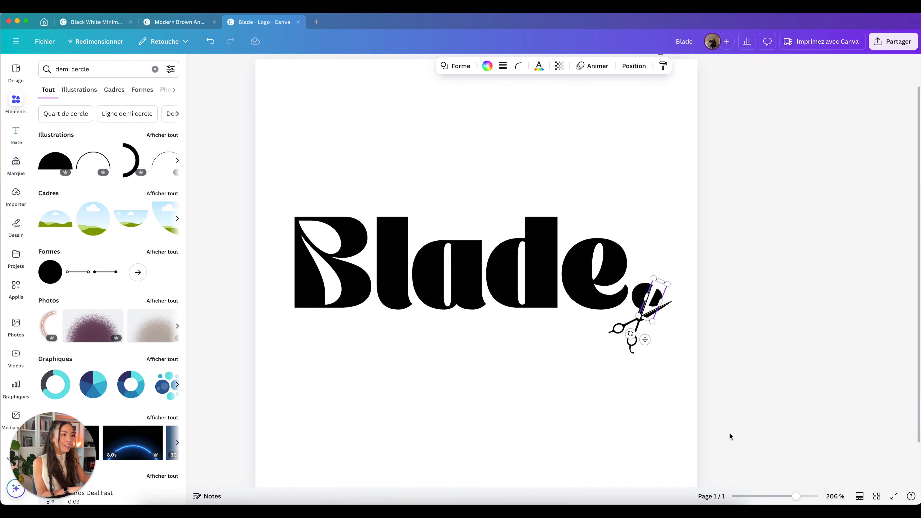
left_click(729, 433)
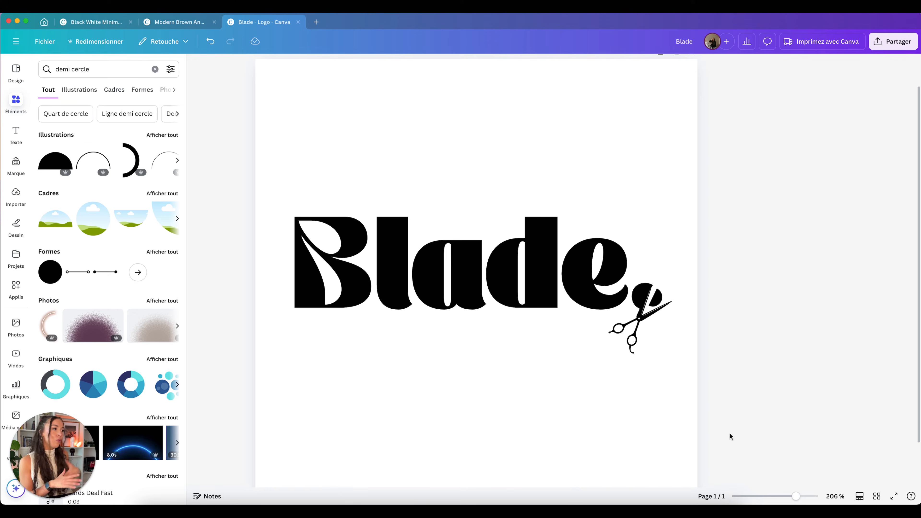
- Select the text, scissors and cut-out shapes together and scale the whole logo down slightly
scroll(726, 431, "down", 3)
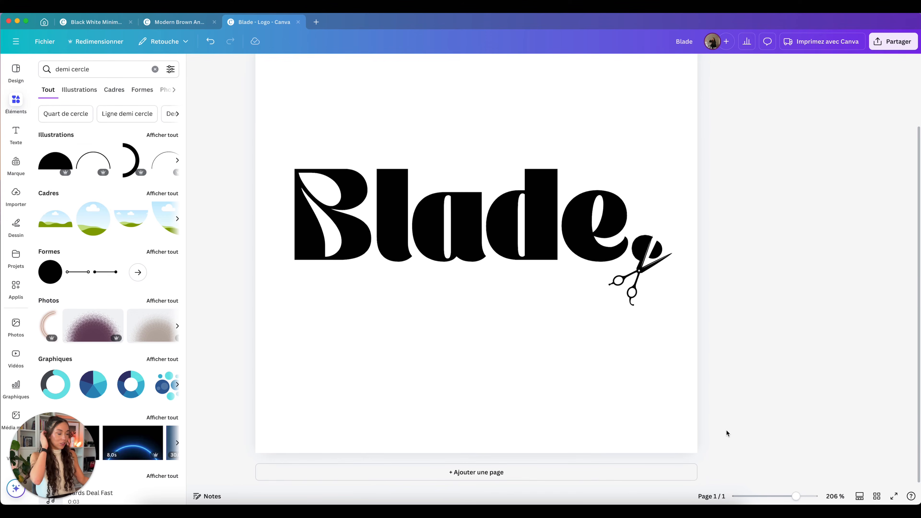
scroll(726, 430, "up", 2)
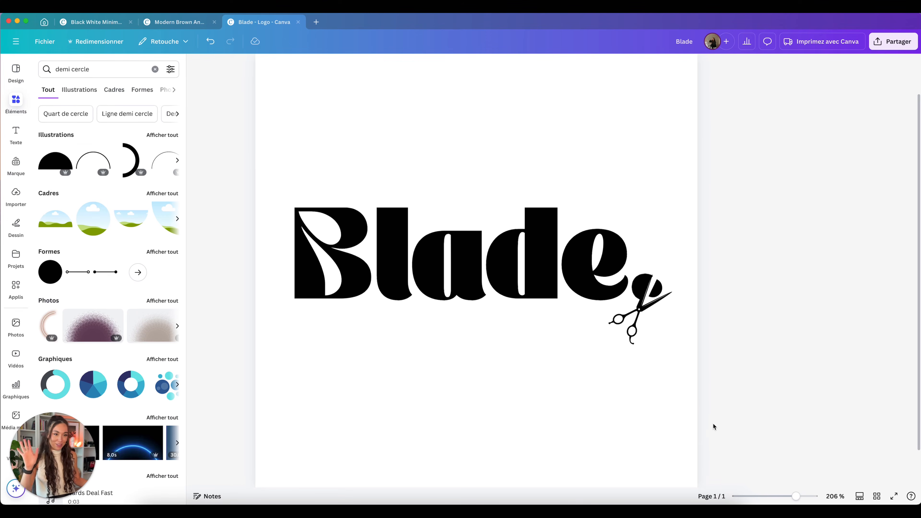
left_click_drag(757, 387, 312, 338)
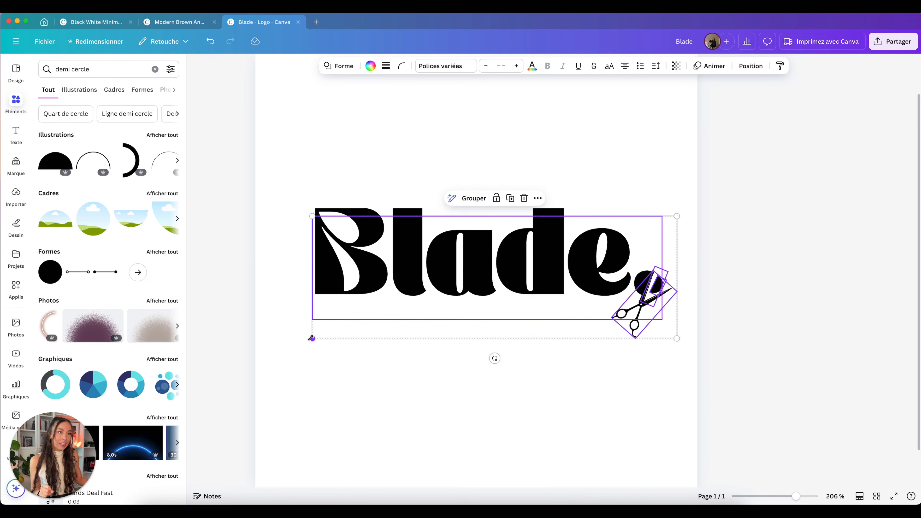
- Search the elements for "peigne barber", limit the results to illustrations and add the solid black diagonal comb
left_click(91, 75)
key("Return")
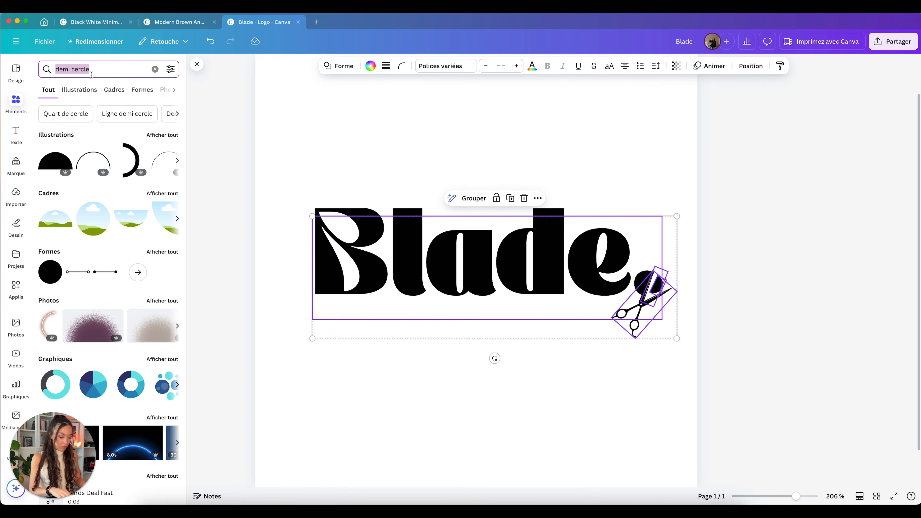
type("peigne barber")
key("Return")
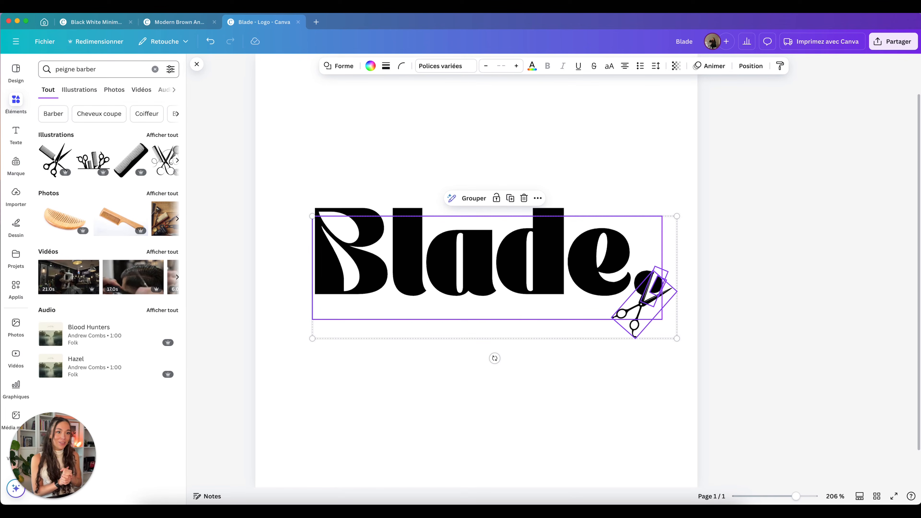
left_click(75, 91)
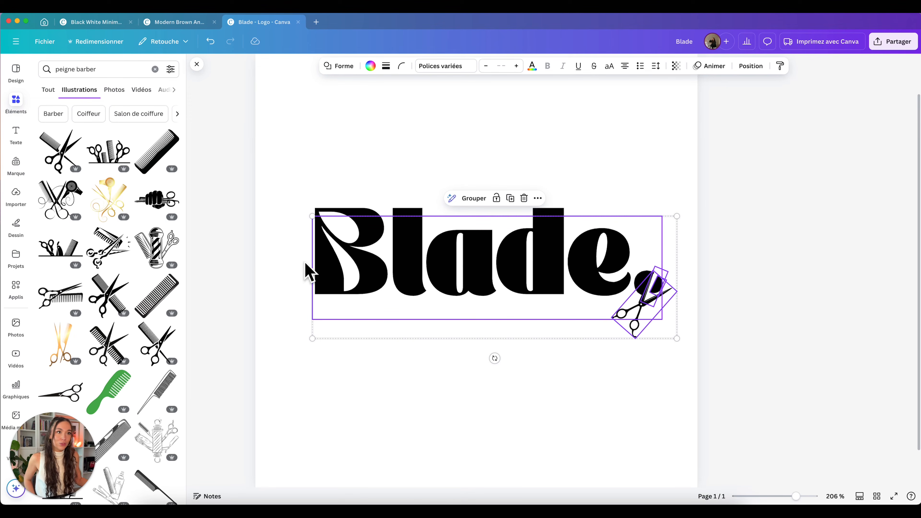
left_click(157, 151)
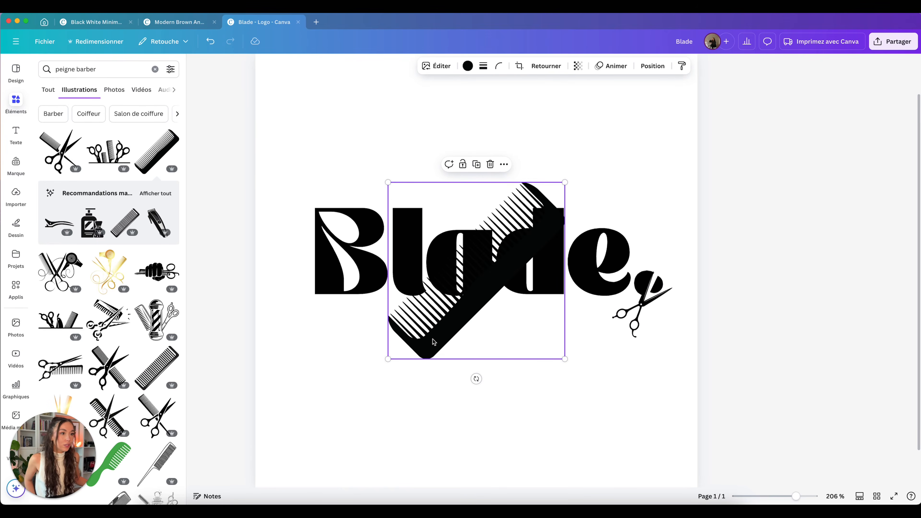
- Shrink the comb, rotate it upright and place it against the outer vertical edge of the letter B
left_click_drag(438, 346, 319, 407)
left_click_drag(357, 448, 413, 380)
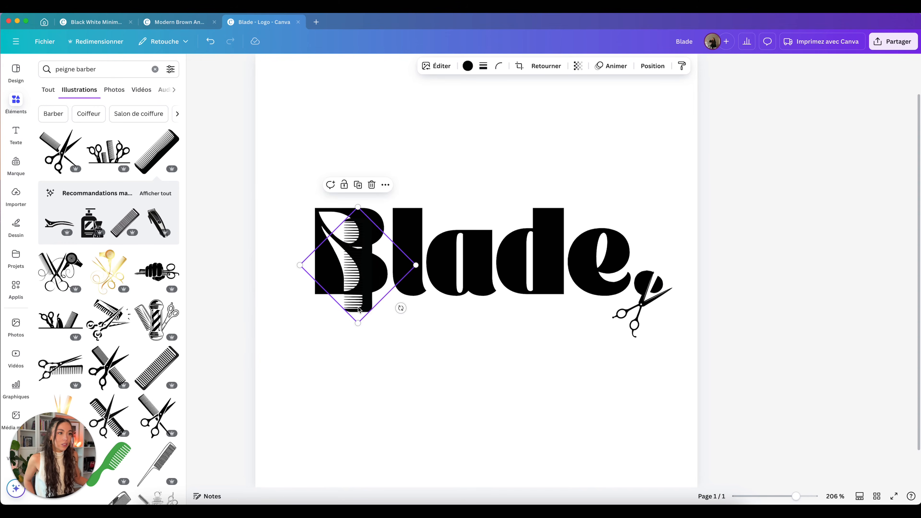
left_click_drag(349, 303, 303, 299)
- Show the rulers and place horizontal guides at the top edge and baseline of the letter B
left_click_drag(795, 496, 811, 496)
scroll(215, 344, "left", 3)
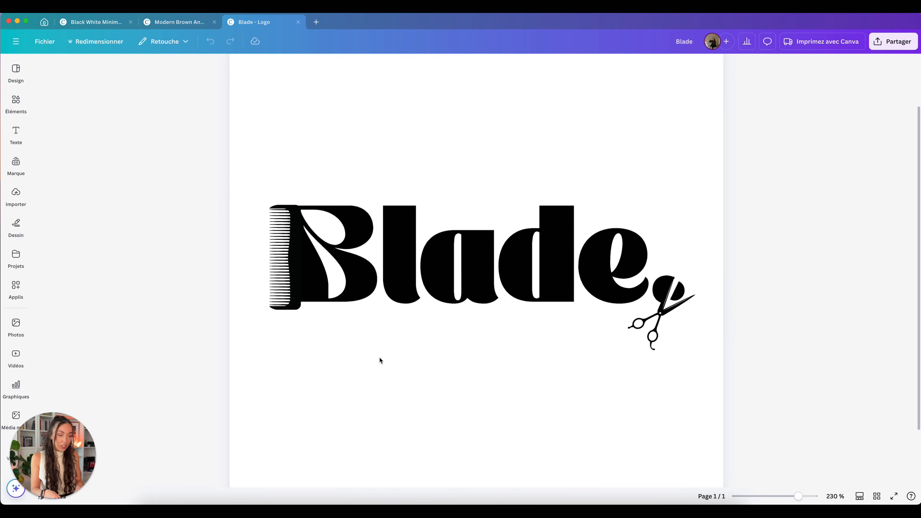
key("shift+r")
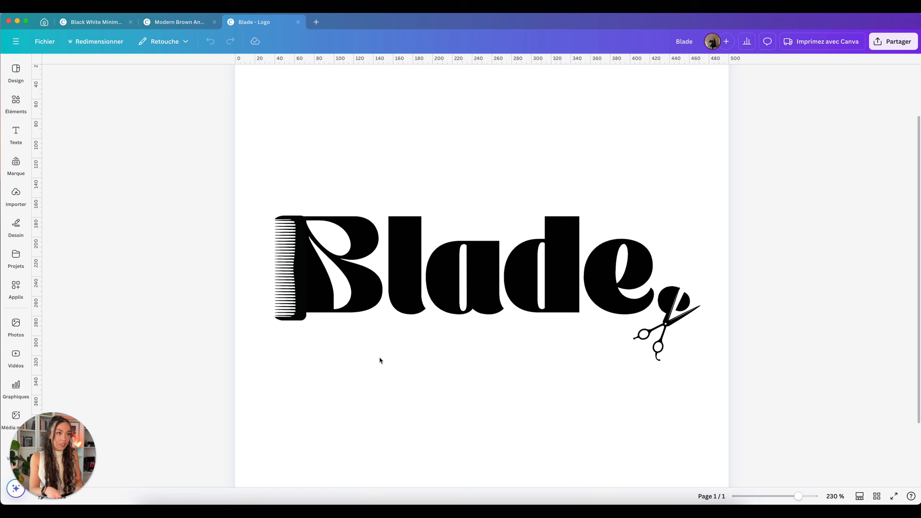
left_click_drag(290, 60, 323, 216)
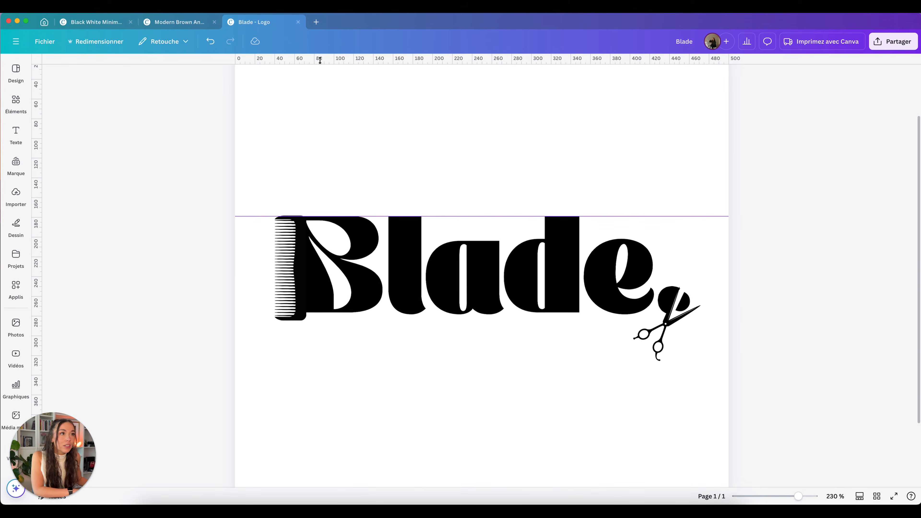
left_click_drag(320, 60, 352, 312)
left_click_drag(802, 497, 813, 496)
scroll(164, 208, "left", 3)
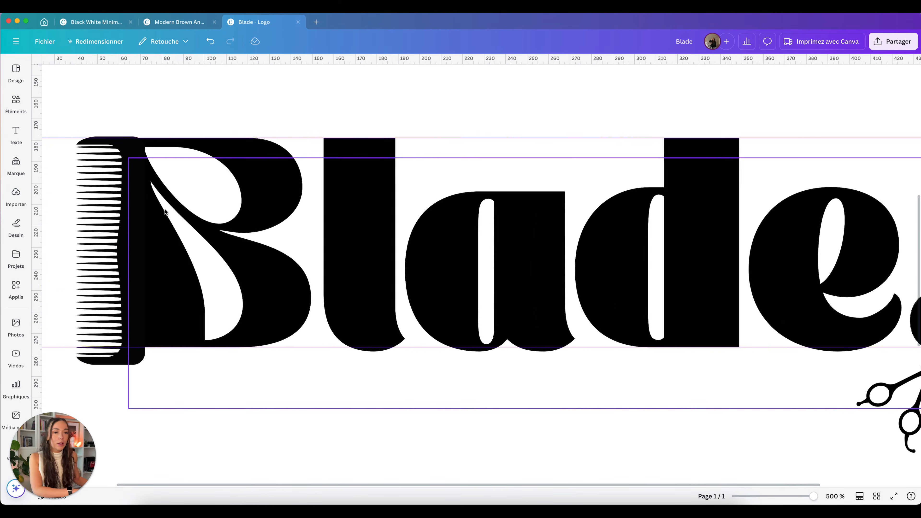
- Resize the comb so its height fits between the two guides, flush with the letter B
left_click(164, 208)
left_click_drag(168, 110, 170, 111)
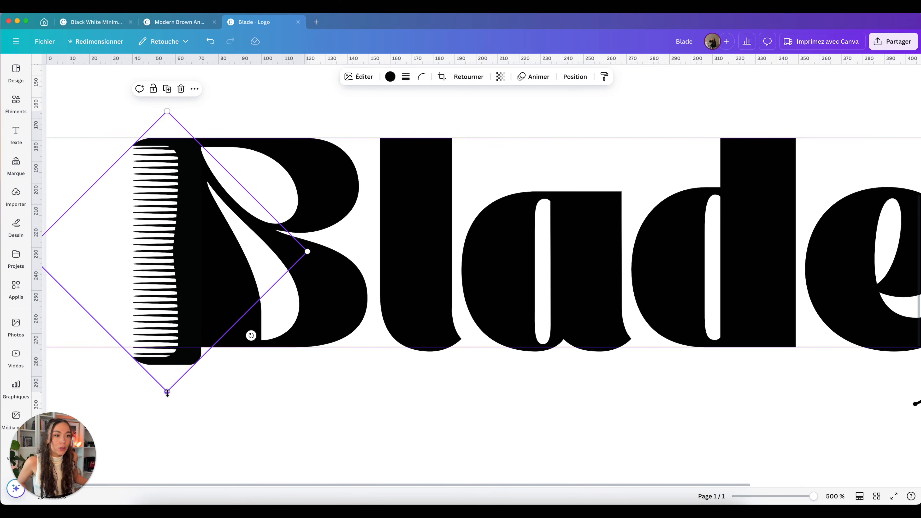
left_click_drag(167, 393, 167, 377)
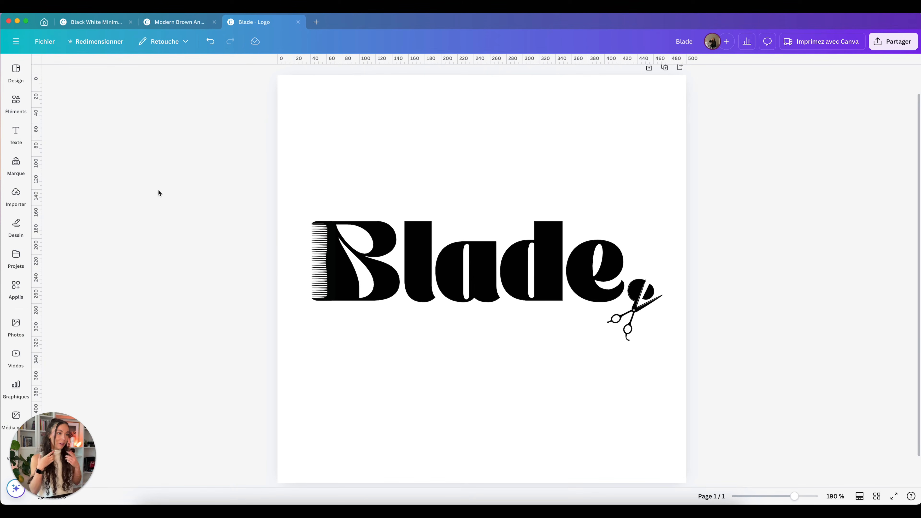
scroll(158, 190, "down", 2)
scroll(159, 190, "up", 2)
scroll(159, 190, "down", 1)
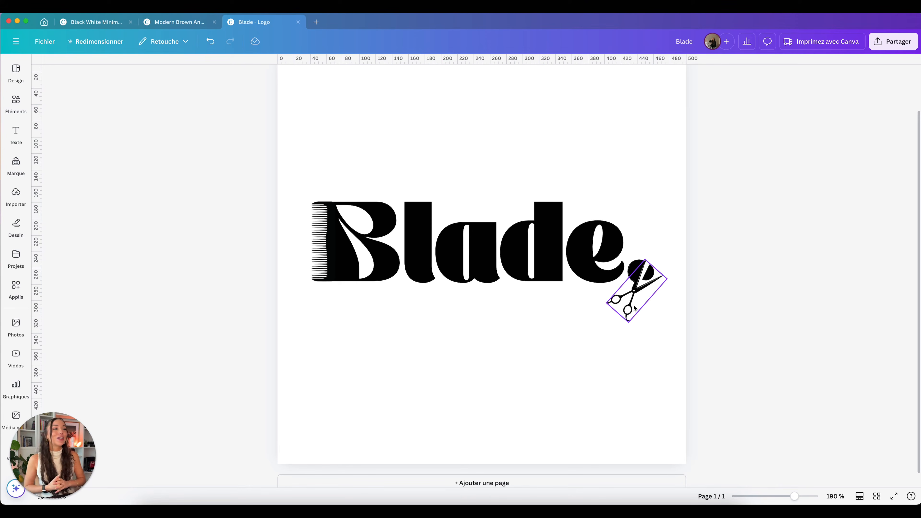
- Search the logo templates for "barber shop" and browse the designs for comparison
left_click(16, 73)
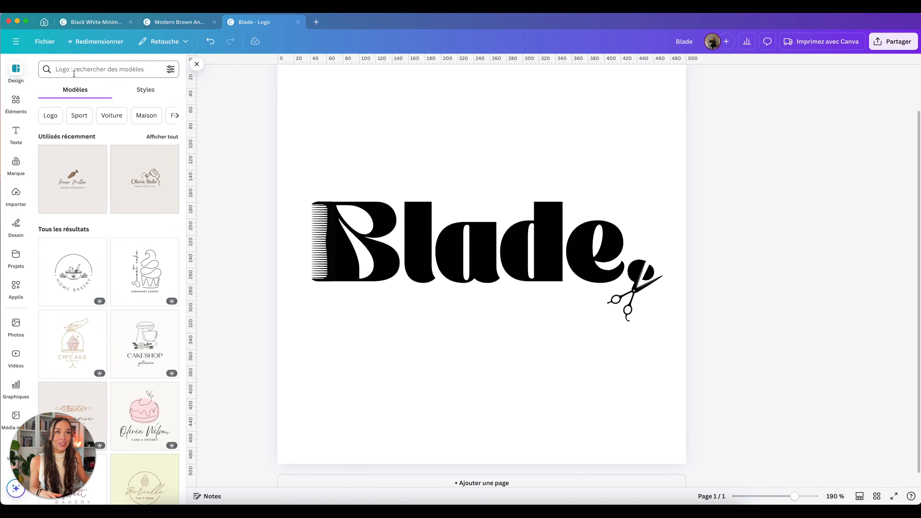
left_click(76, 72)
type("barber ")
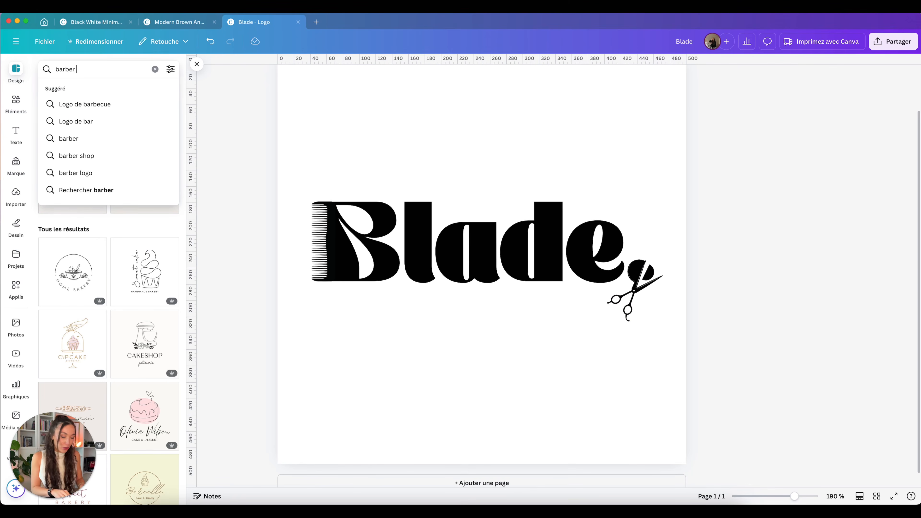
type("shop")
key("Return")
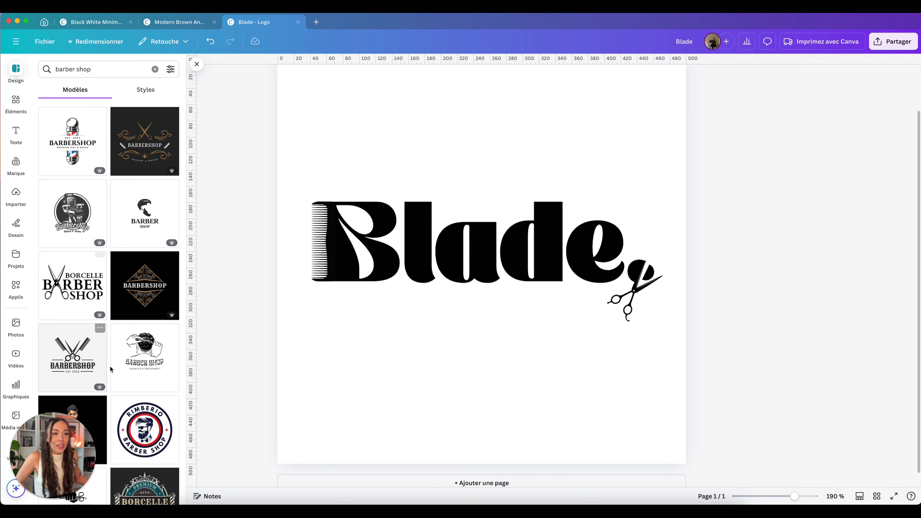
scroll(104, 360, "down", 2)
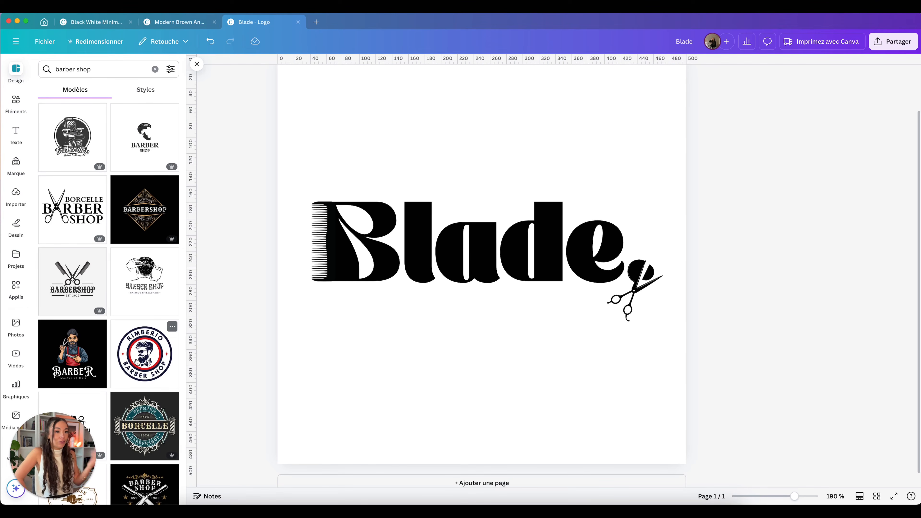
scroll(137, 362, "up", 1)
scroll(536, 145, "up", 1)
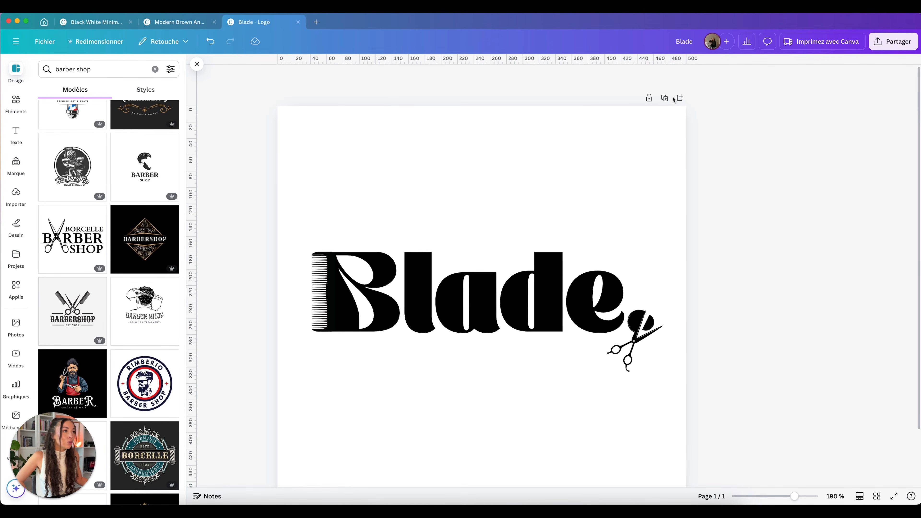
- Duplicate the logo page and set the copy's background to black
left_click(664, 89)
left_click(373, 160)
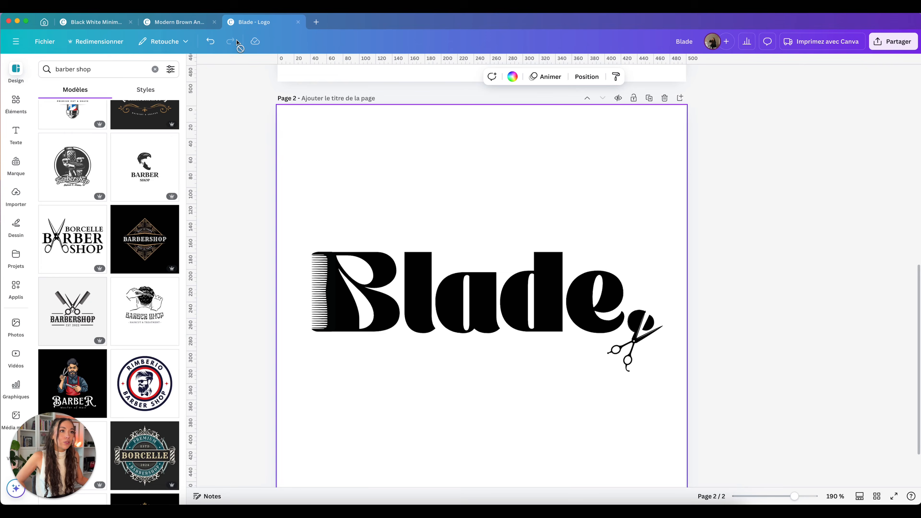
left_click(512, 77)
left_click(145, 195)
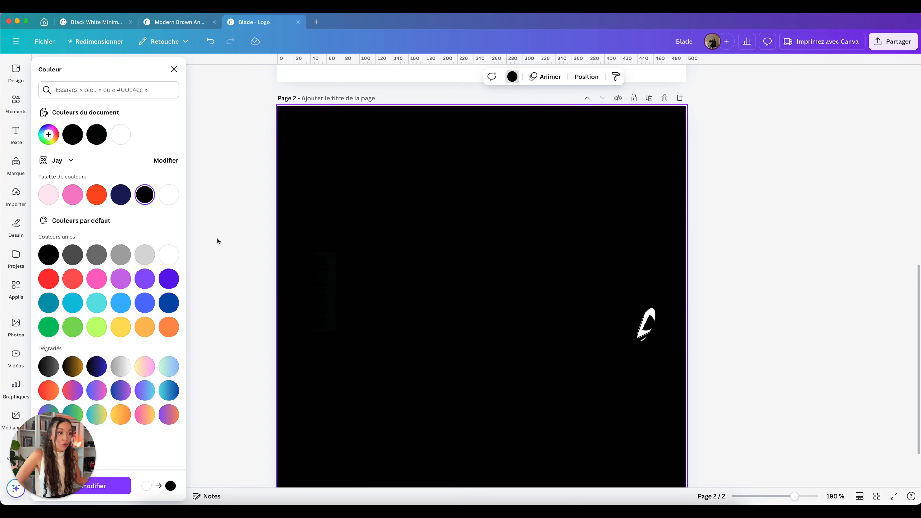
- Recolour the text, comb, scissors and half circle white on page 2, and the cut-out ellipse black
left_click_drag(682, 264, 745, 235)
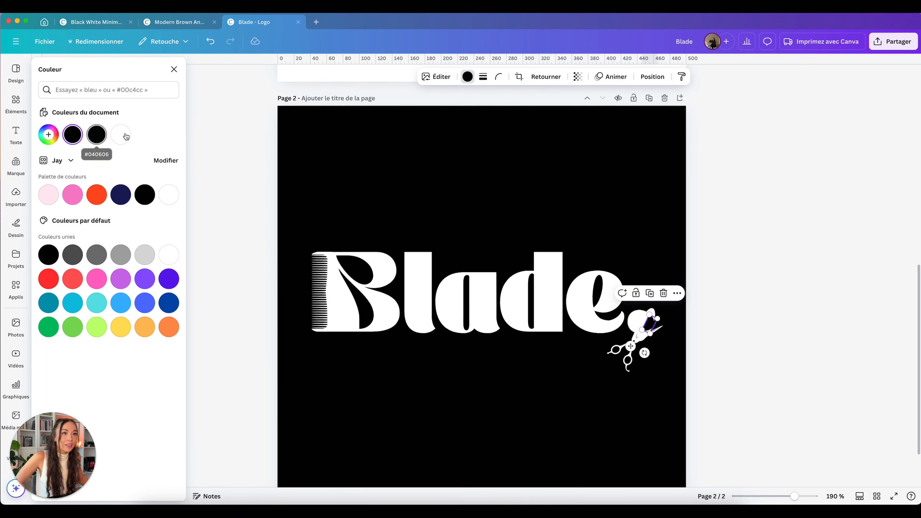
left_click(122, 135)
left_click(652, 317)
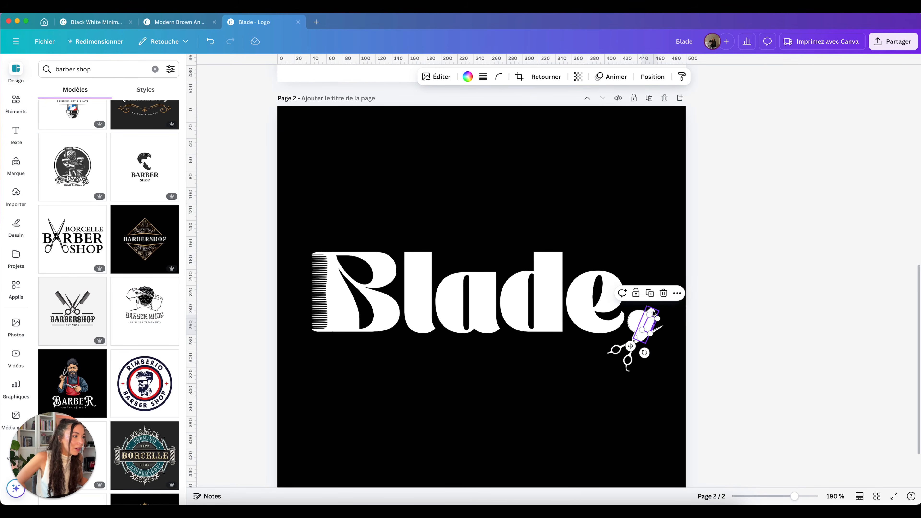
left_click(487, 78)
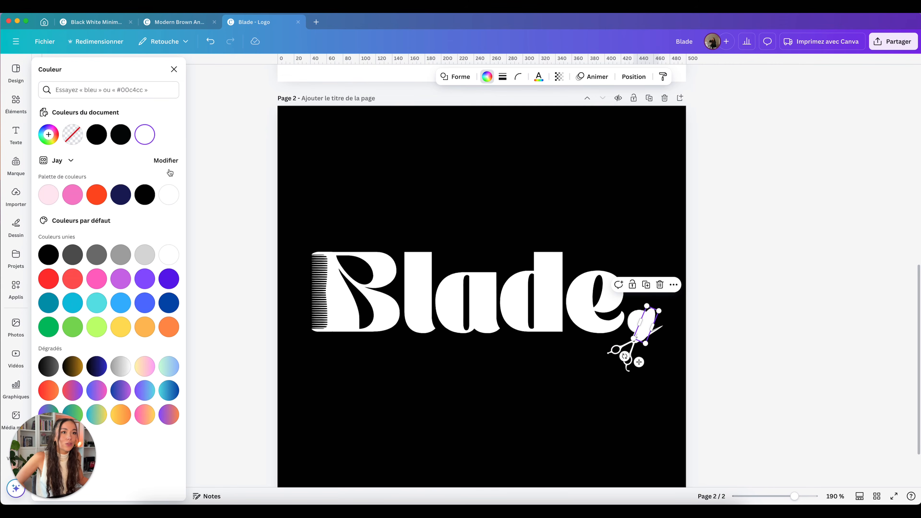
left_click(145, 195)
left_click(713, 188)
- Duplicate the black page and shorten the copy's text to "B."
scroll(814, 246, "down", 1)
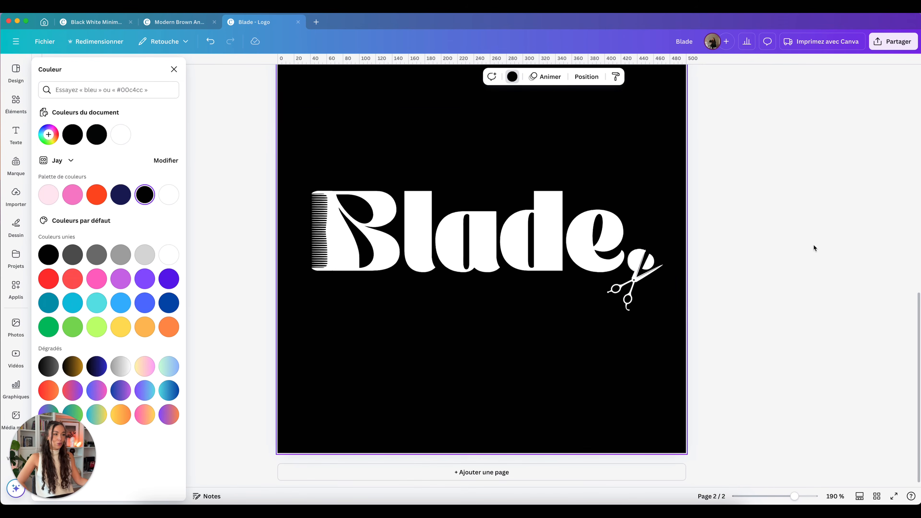
scroll(814, 246, "up", 10)
scroll(400, 220, "down", 4)
scroll(400, 220, "down", 5)
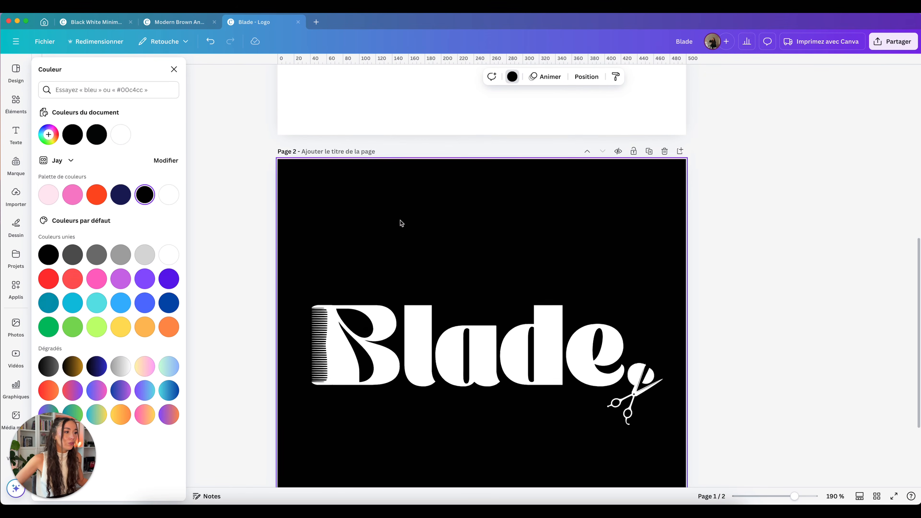
left_click(651, 143)
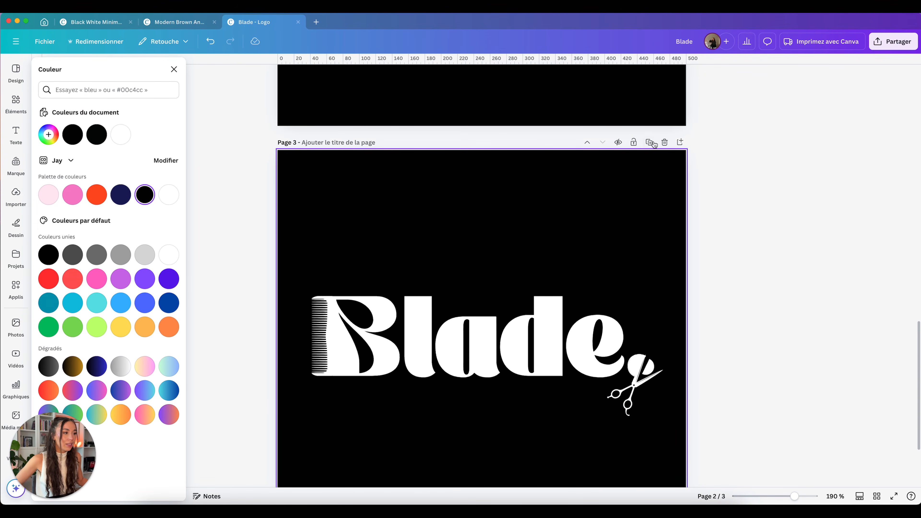
double_click(419, 325)
left_click(324, 344)
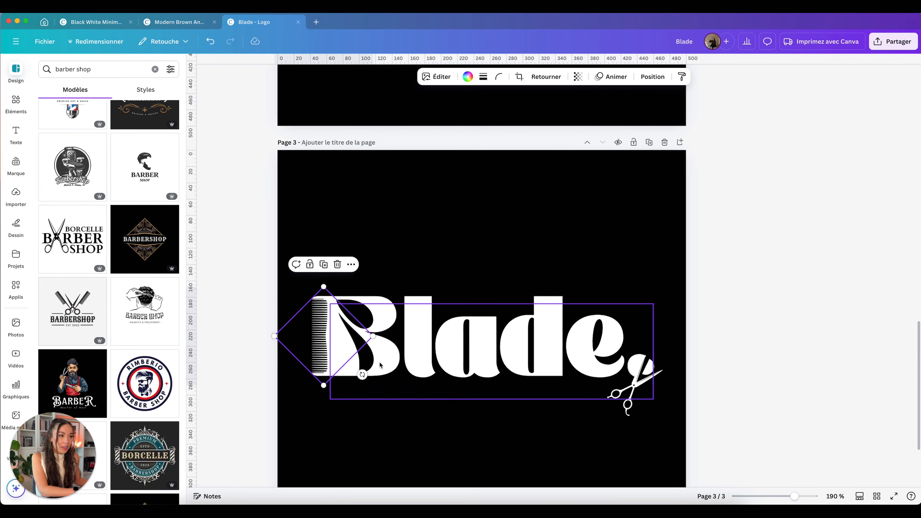
left_click(485, 331)
left_click(485, 332)
left_click(597, 334)
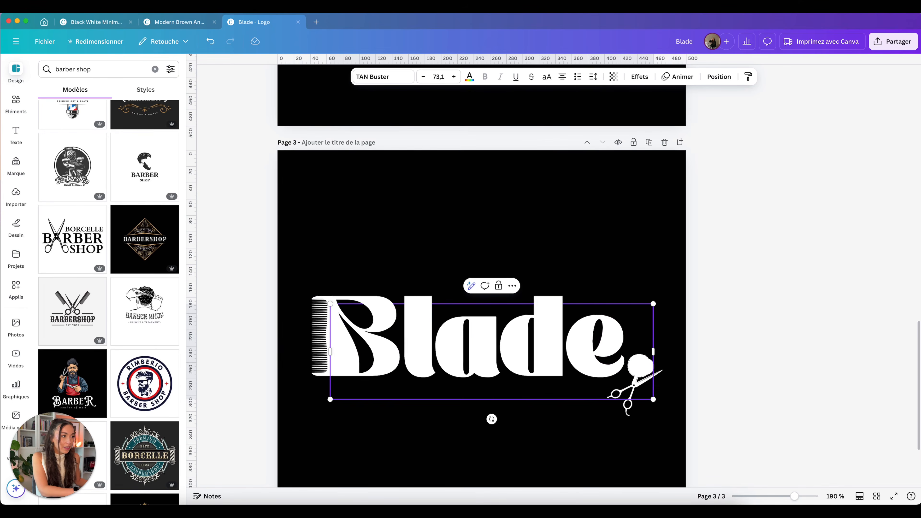
key("BackSpace")
key("BackSpace")
key("BackSpace")
key("BackSpace")
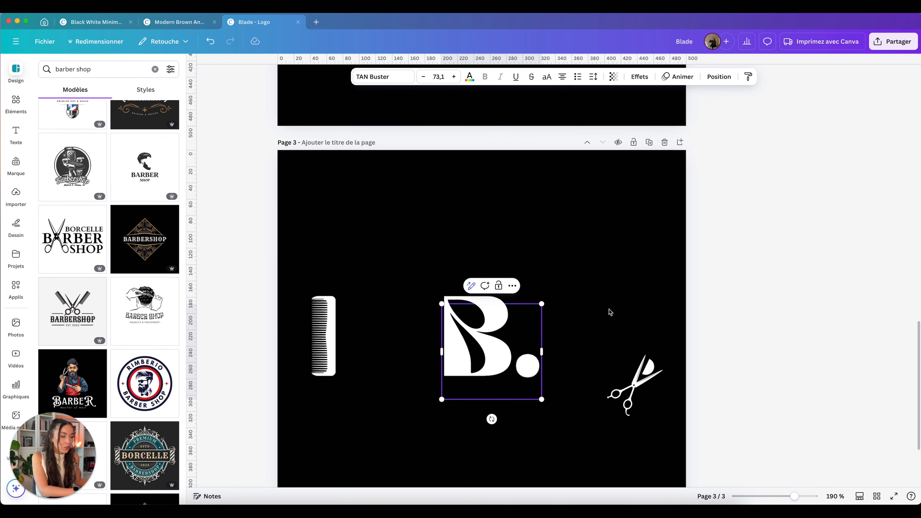
- Fit the "B." against the comb, then enlarge and centre this monogram with the scissors cutting its full stop
left_click(609, 313)
left_click_drag(446, 330, 316, 330)
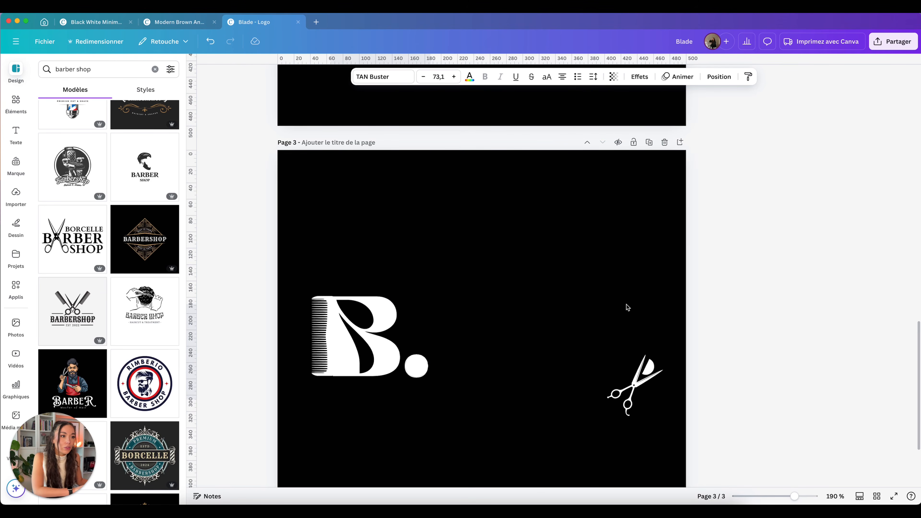
left_click_drag(745, 267, 539, 400)
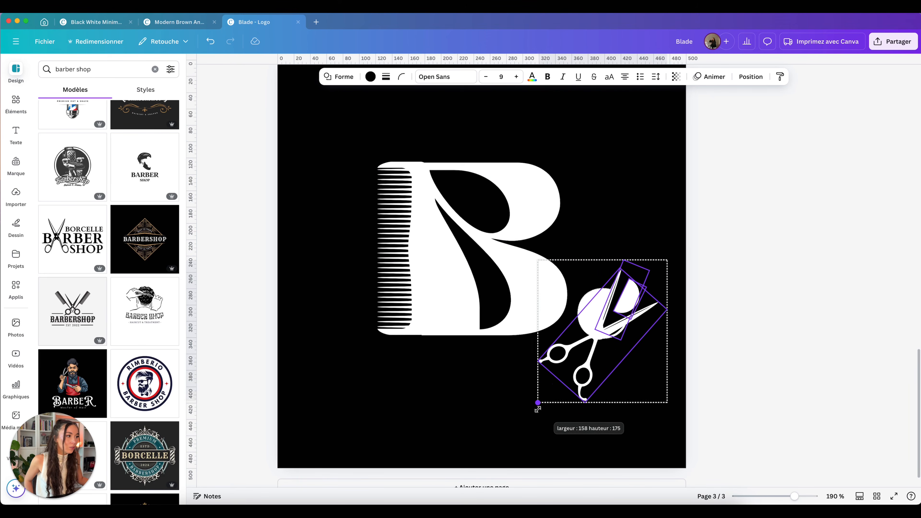
key("Escape")
scroll(547, 214, "down", 3)
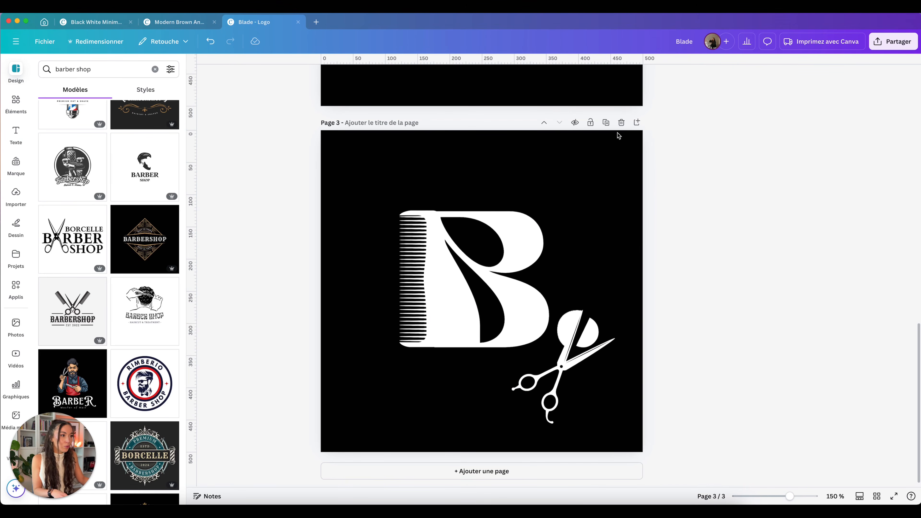
- Duplicate the "B." page, recolour the copy as black artwork on a white background, and display all pages in the grid overview
left_click(606, 123)
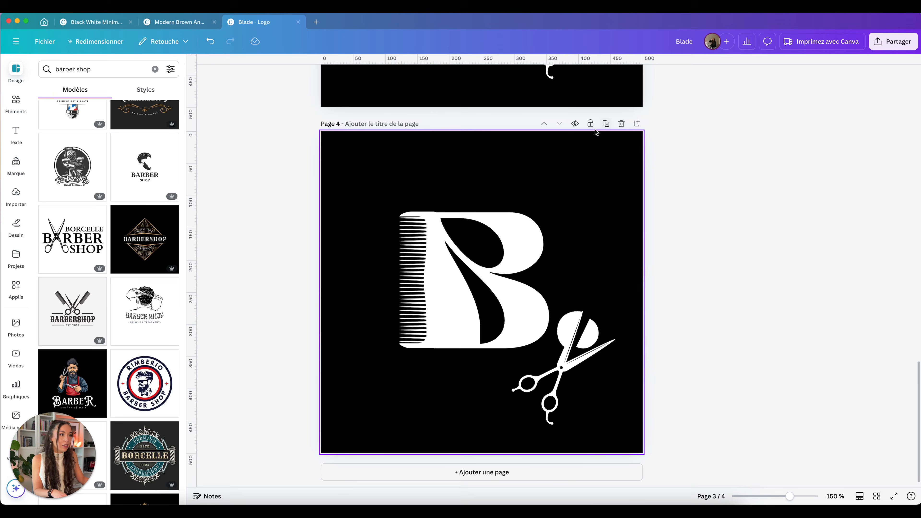
left_click(342, 183)
left_click(511, 77)
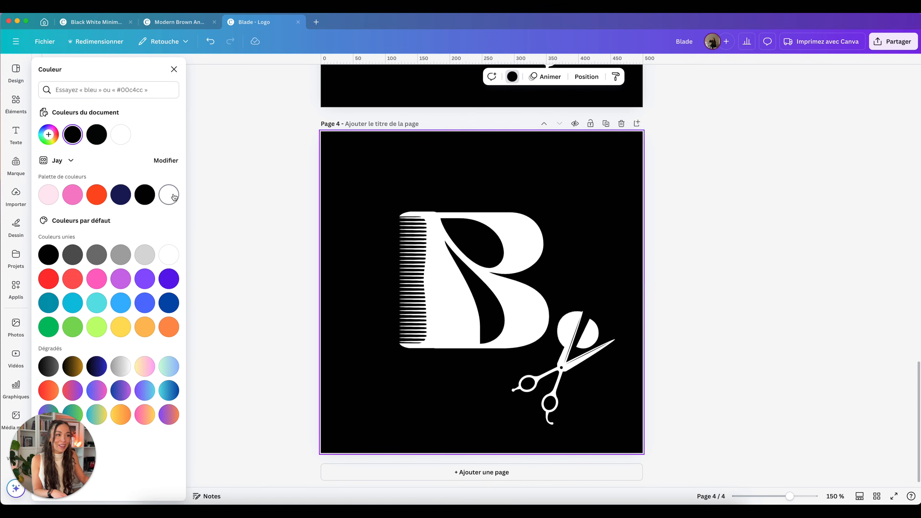
left_click(169, 195)
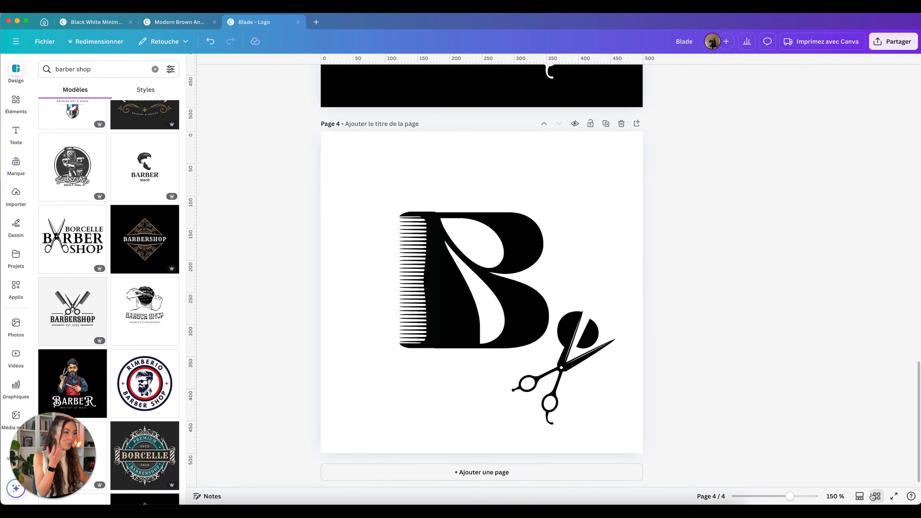
left_click(876, 496)
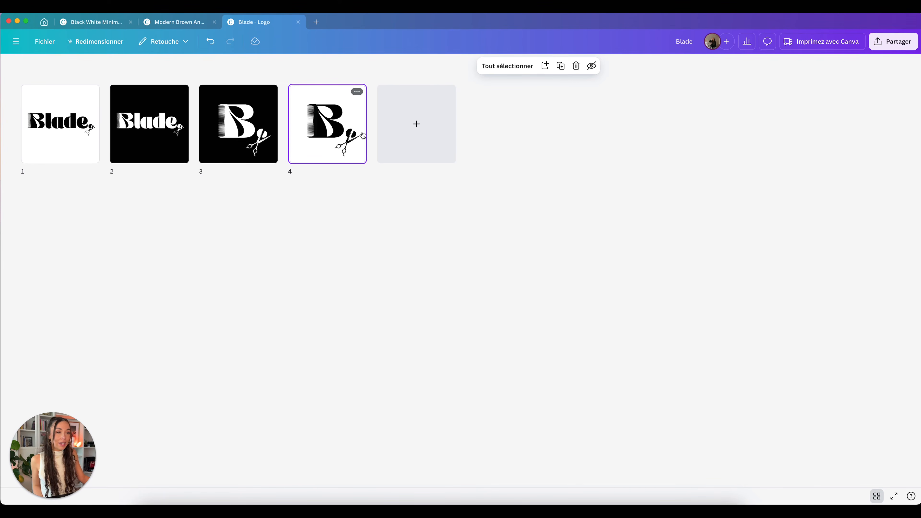
- Select all four logo pages in the grid overview and duplicate them as pages 5 to 8
left_click_drag(314, 214, 64, 156)
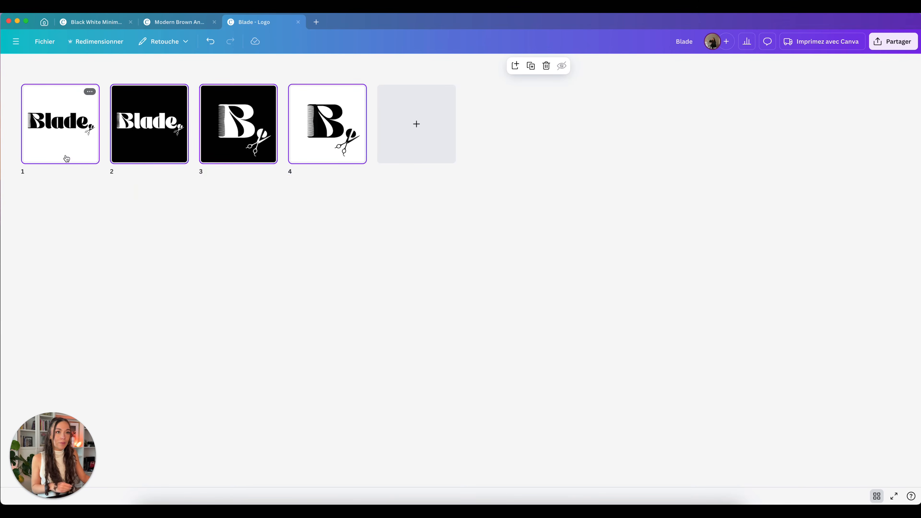
left_click(168, 206)
left_click_drag(313, 201, 64, 132)
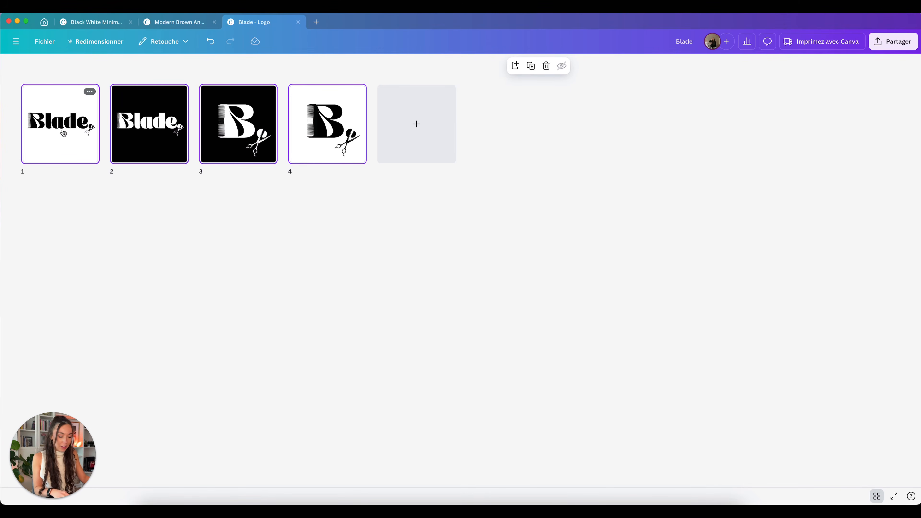
key("super+d")
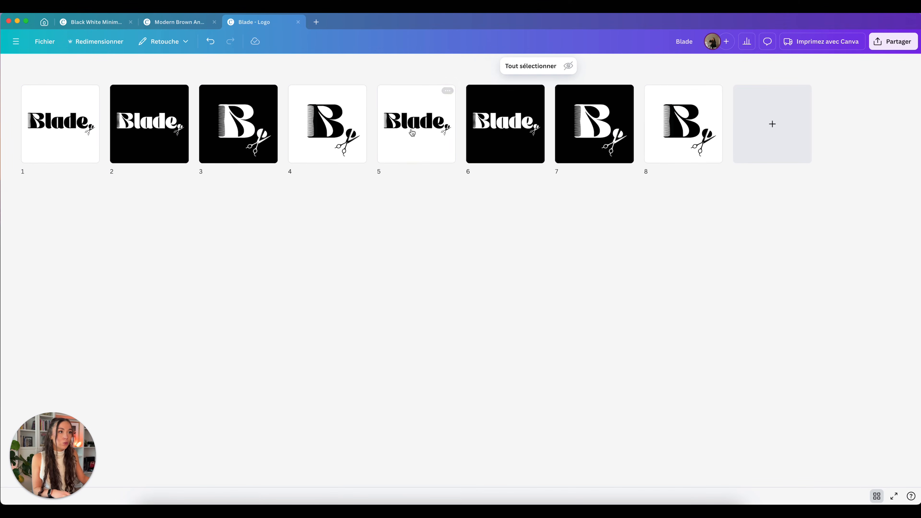
- Open page 5 and apply the dark green, brown, gold, sage and cream colour palette to its "Blade." logo
double_click(409, 129)
left_click(146, 89)
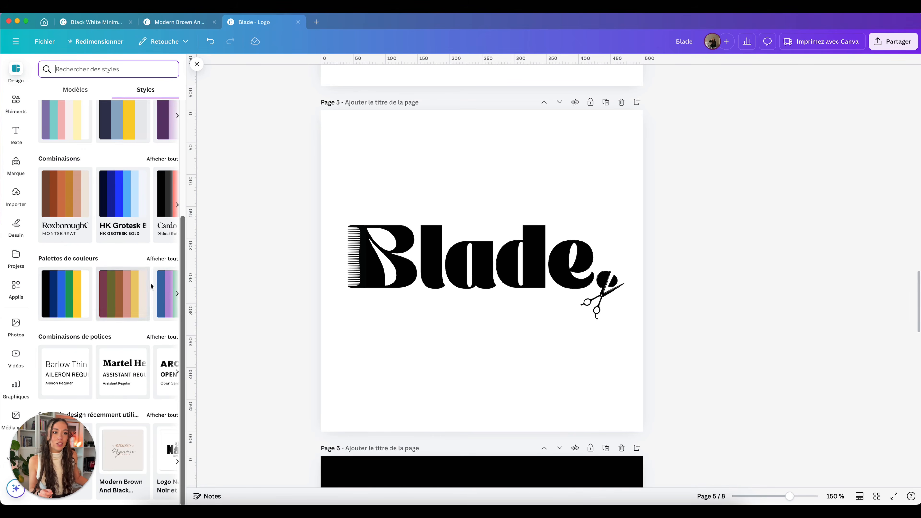
left_click(154, 260)
scroll(62, 254, "down", 10)
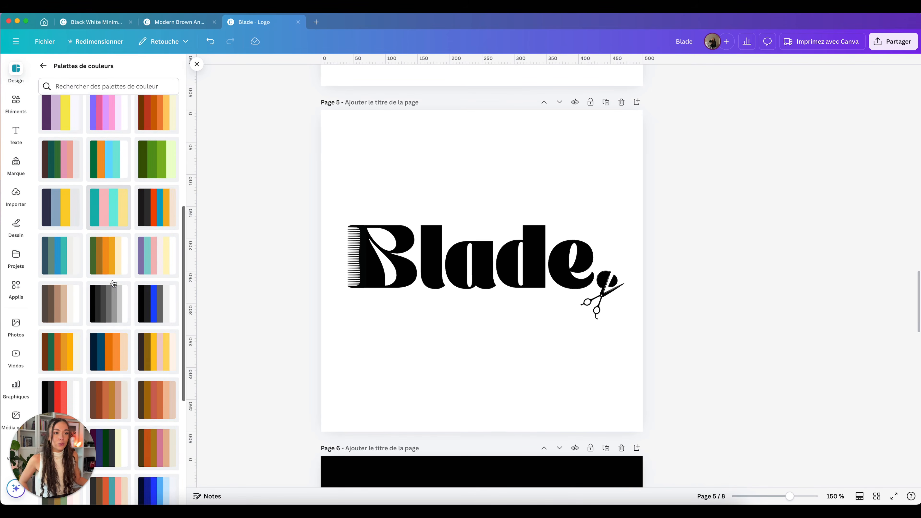
left_click(61, 256)
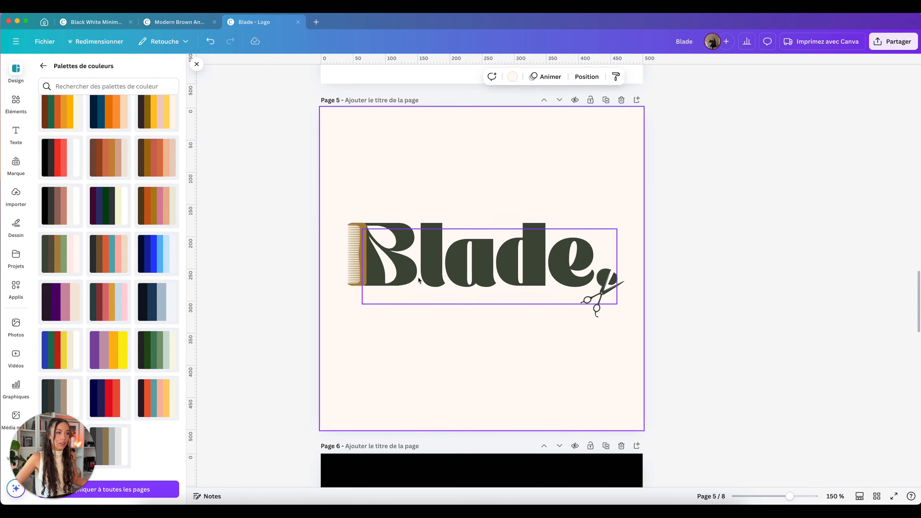
- Apply the same green, brown and cream palette to pages 6 to 8 and display all pages in the grid overview
scroll(415, 276, "down", 5)
scroll(240, 296, "down", 2)
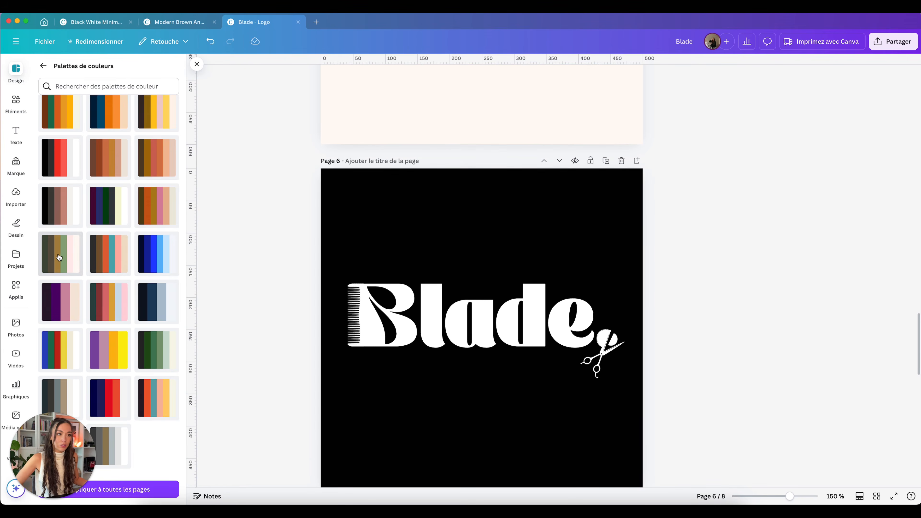
left_click(60, 253)
scroll(456, 370, "down", 5)
left_click(41, 268)
scroll(456, 327, "down", 5)
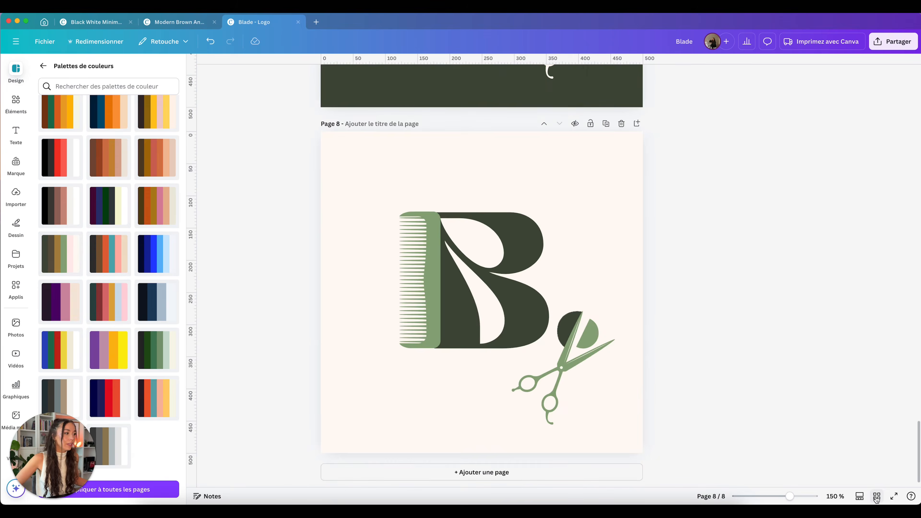
left_click(877, 496)
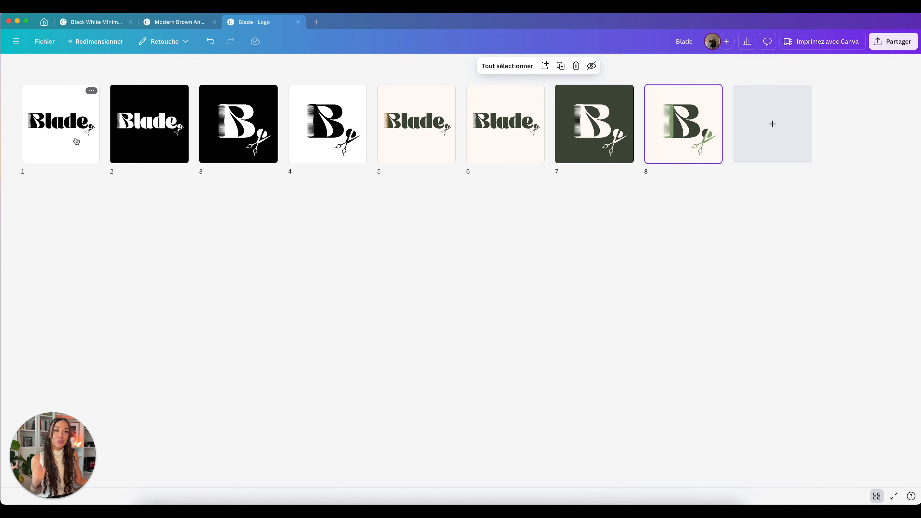
double_click(89, 151)
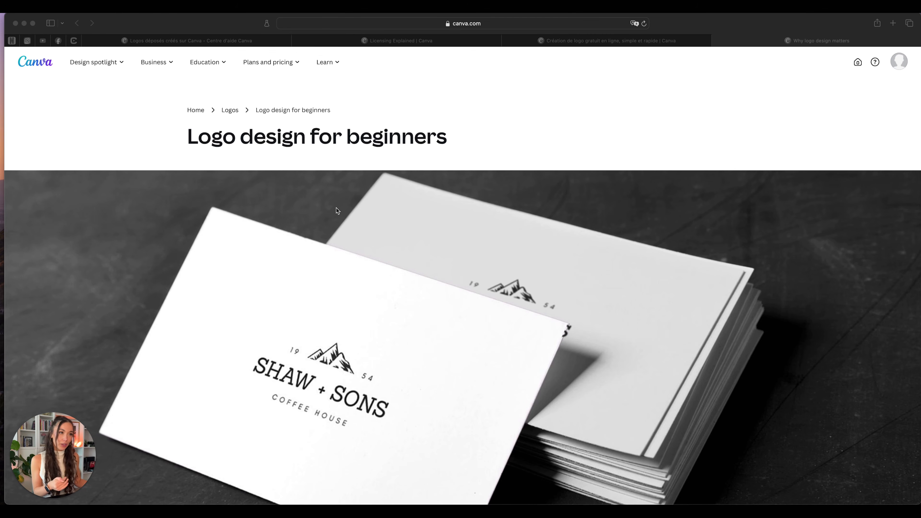
- Switch to the browser and read the "Logo design for beginners" article for advice on research, logo types, Gestalt principles and fonts
scroll(336, 208, "down", 15)
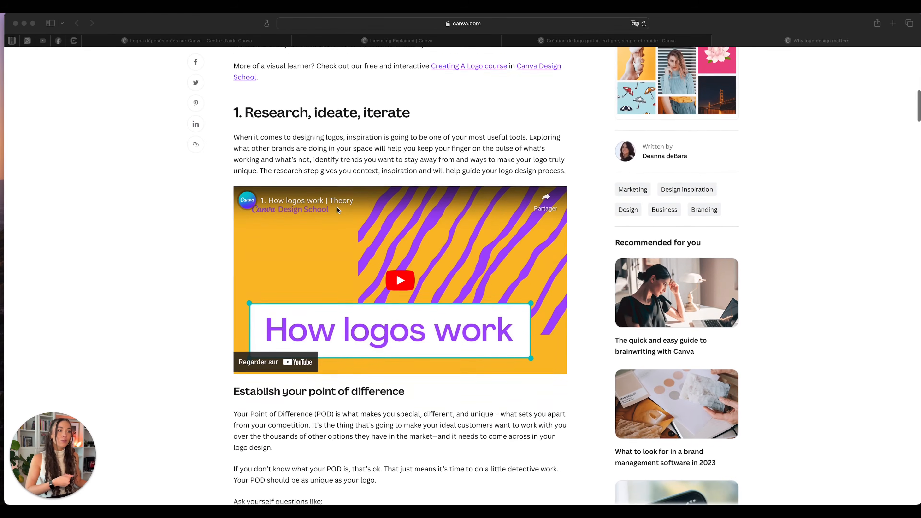
scroll(337, 208, "down", 15)
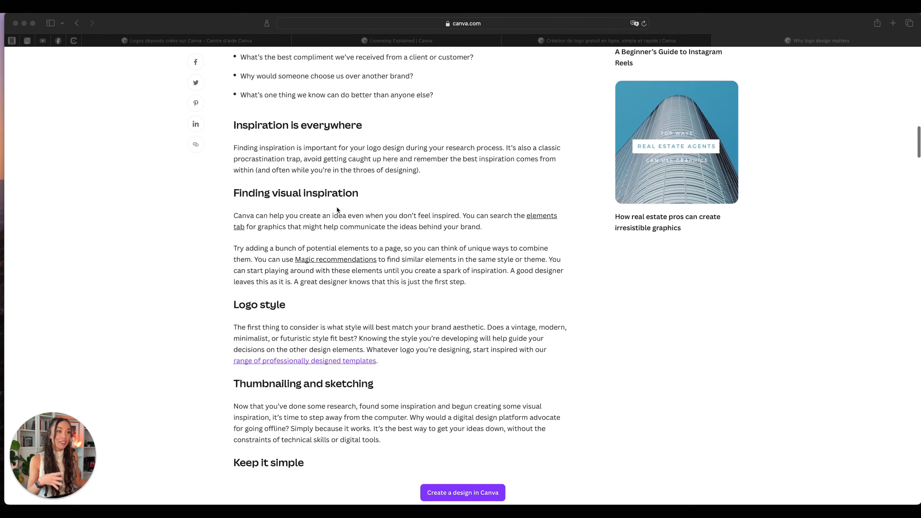
scroll(336, 207, "down", 10)
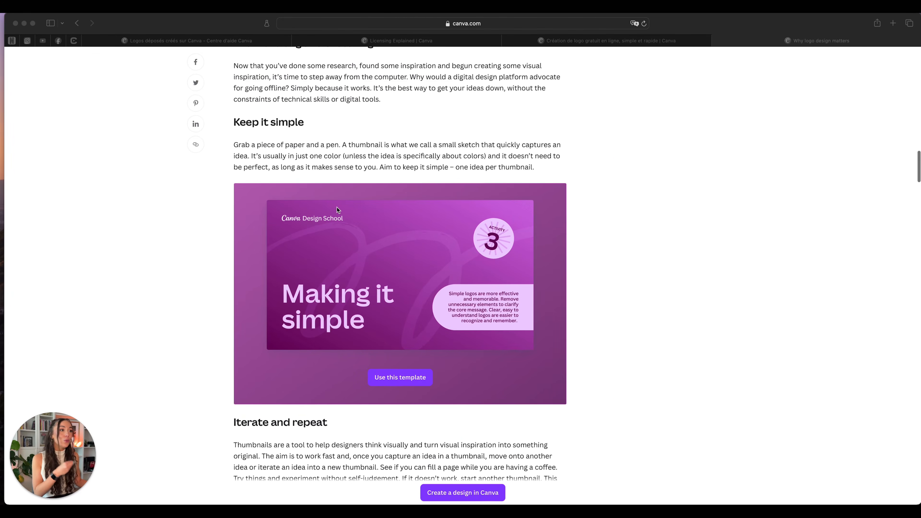
scroll(336, 207, "down", 20)
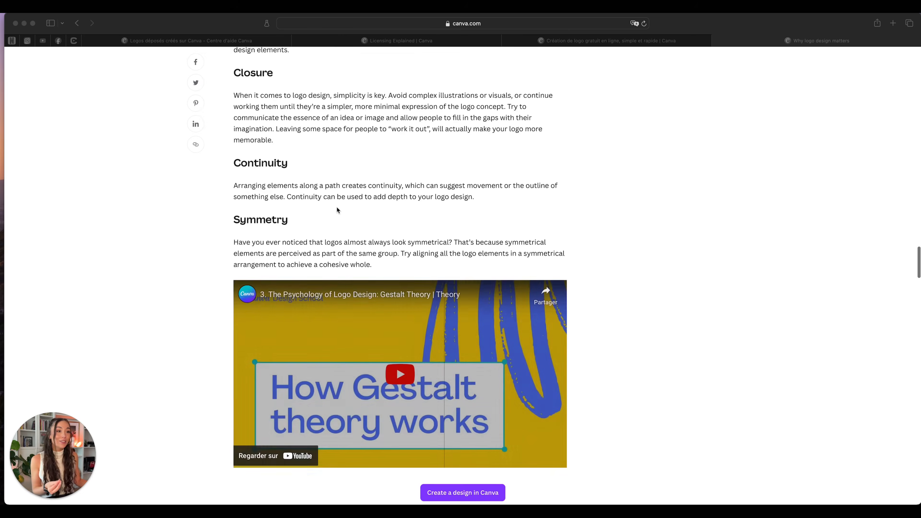
scroll(337, 207, "down", 15)
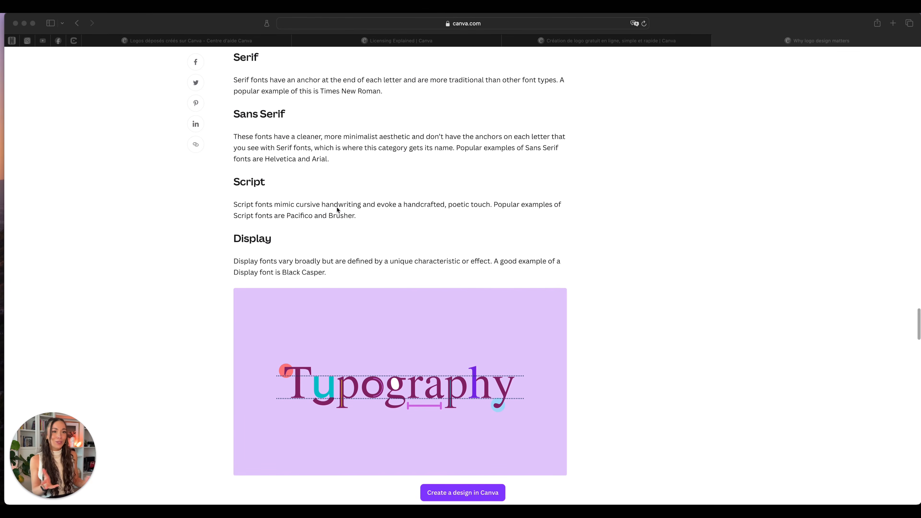
scroll(336, 207, "down", 2)
scroll(336, 208, "up", 20)
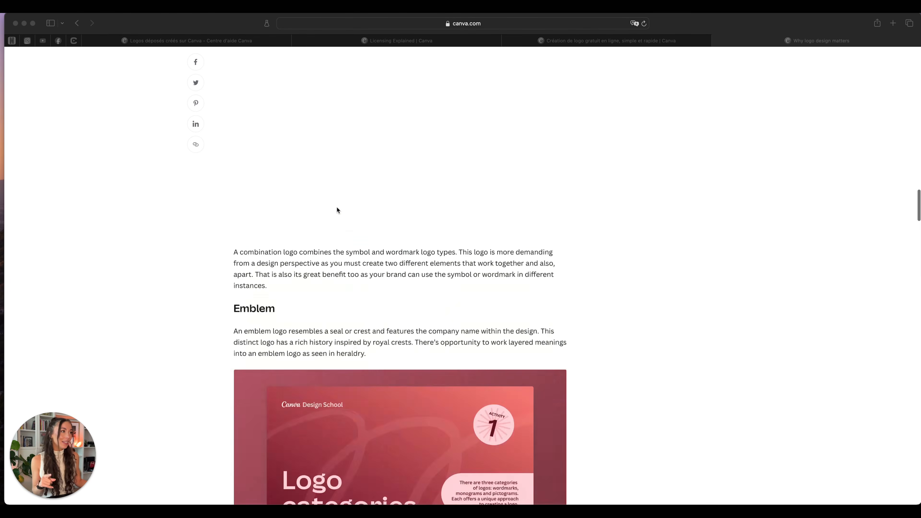
scroll(336, 207, "up", 20)
- Look through the page on creating a free logo online, including its how-to steps, FAQ and template section
left_click(576, 44)
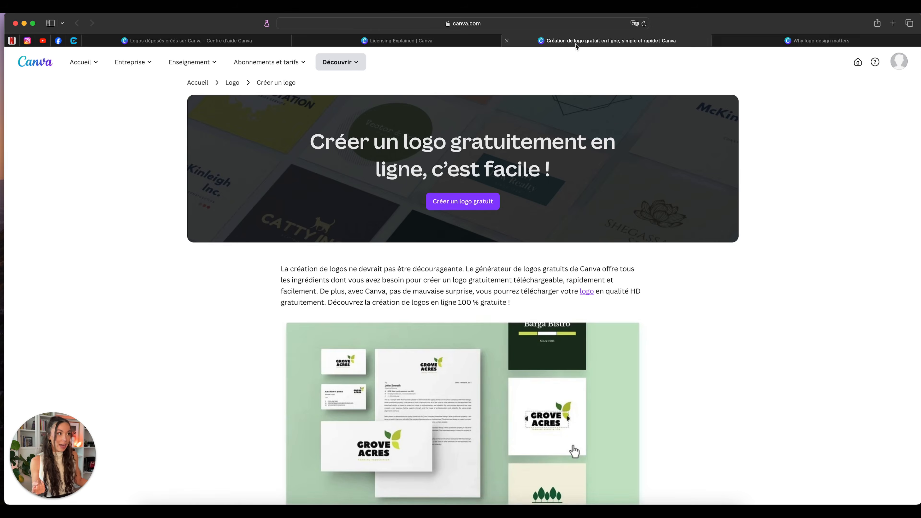
scroll(536, 160, "down", 15)
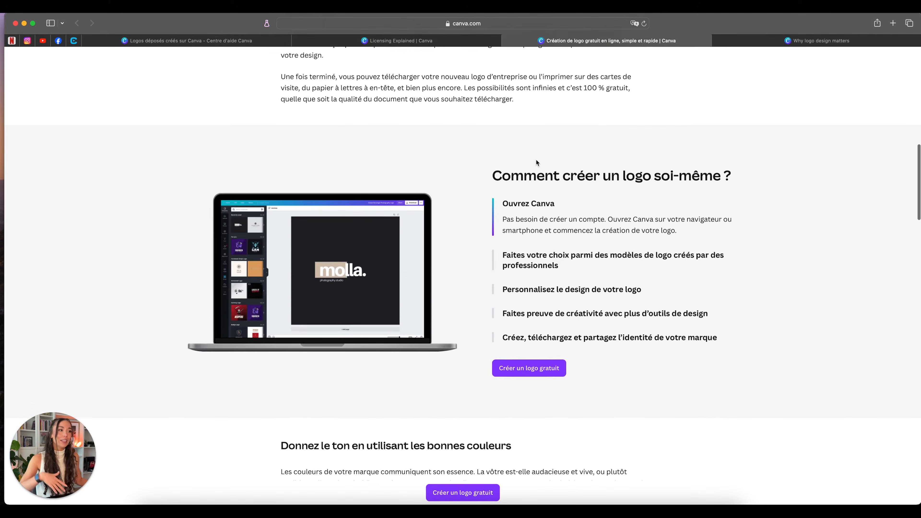
scroll(536, 160, "down", 20)
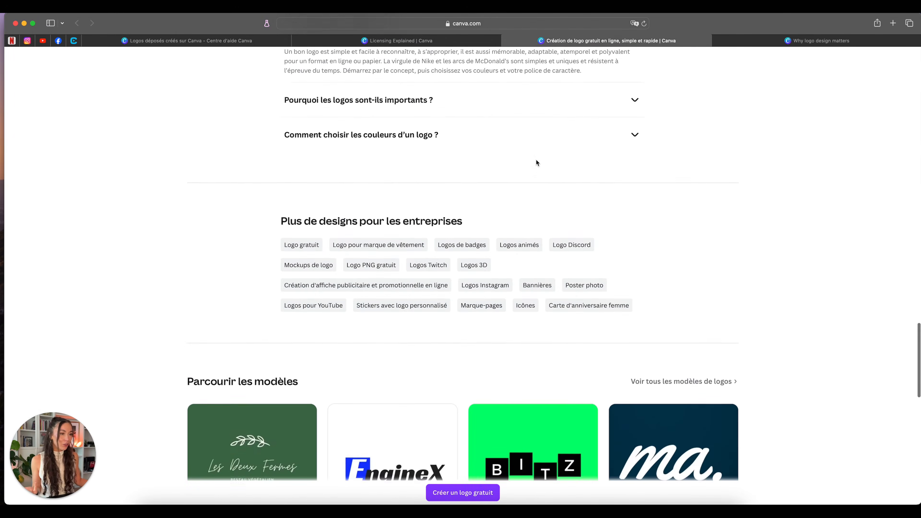
scroll(535, 160, "up", 20)
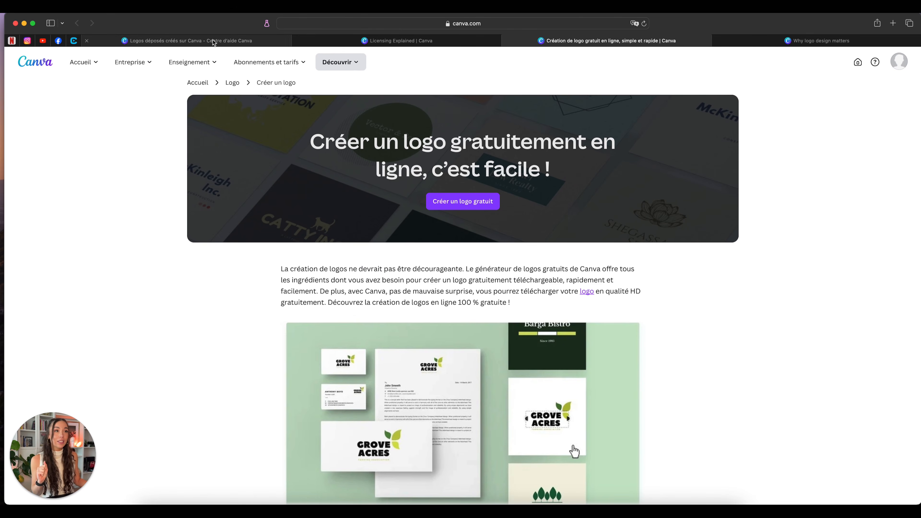
- Read the "Licensing Explained" page down to the section on what is allowed with Canva content
left_click(327, 41)
scroll(231, 235, "down", 6)
scroll(323, 237, "down", 15)
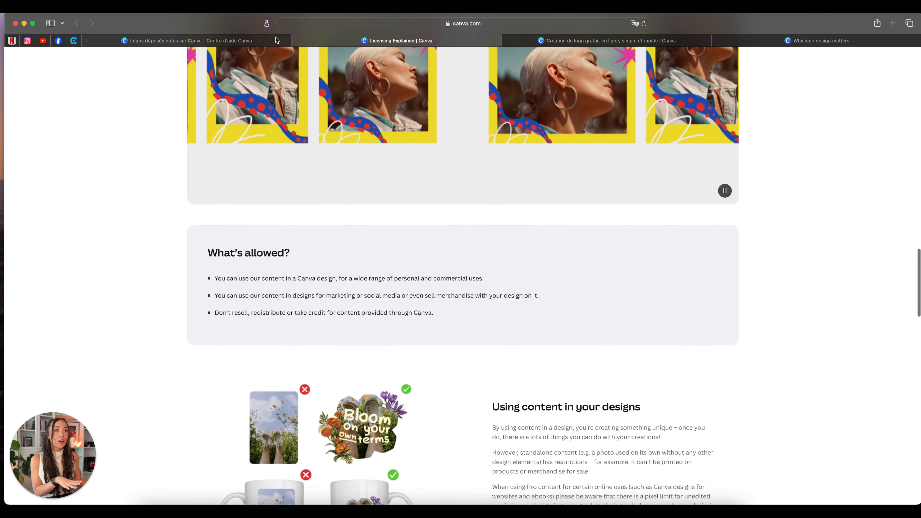
- Read the help article "Logos déposés créés sur Canva" on trademark registration, glancing back at the licensing page for comparison
left_click(276, 40)
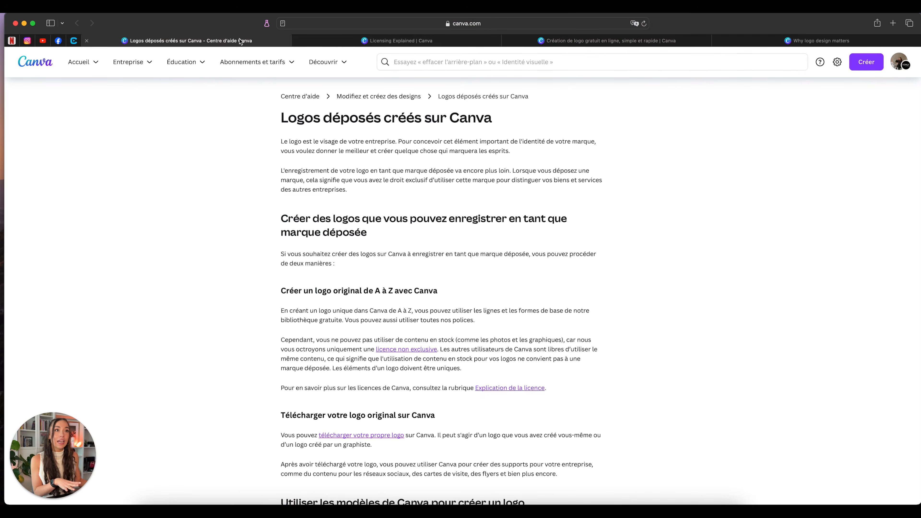
scroll(171, 280, "down", 20)
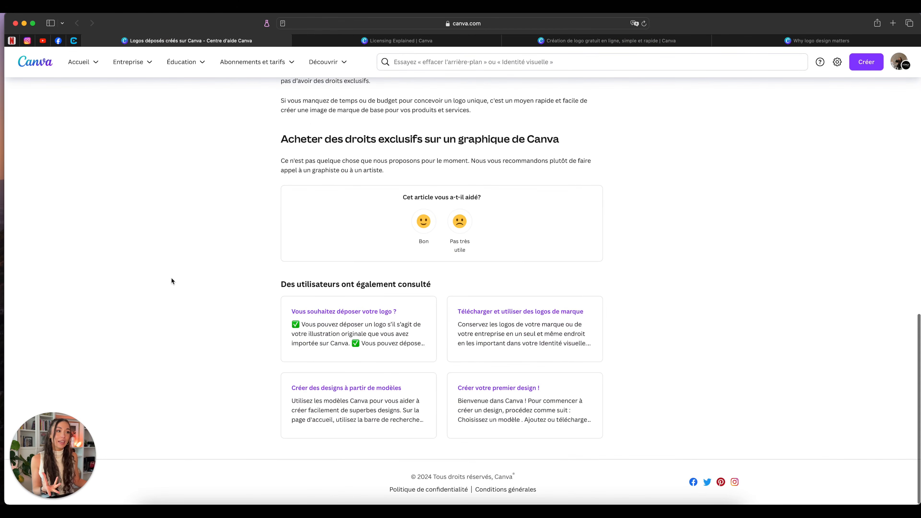
scroll(171, 281, "up", 20)
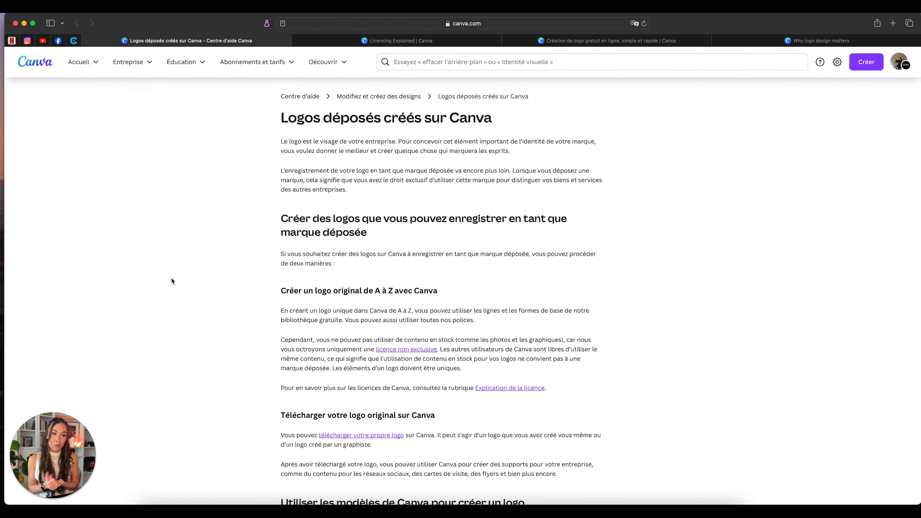
scroll(171, 278, "down", 5)
scroll(510, 377, "down", 8)
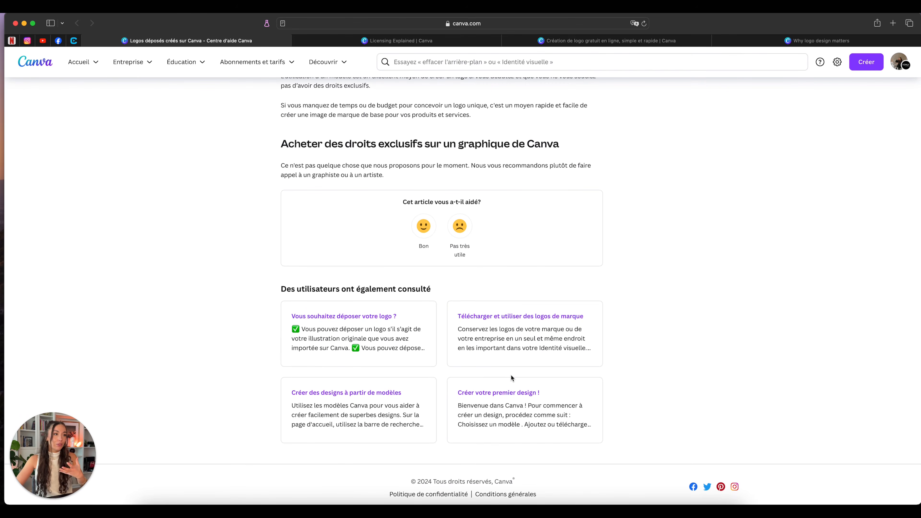
scroll(511, 375, "up", 15)
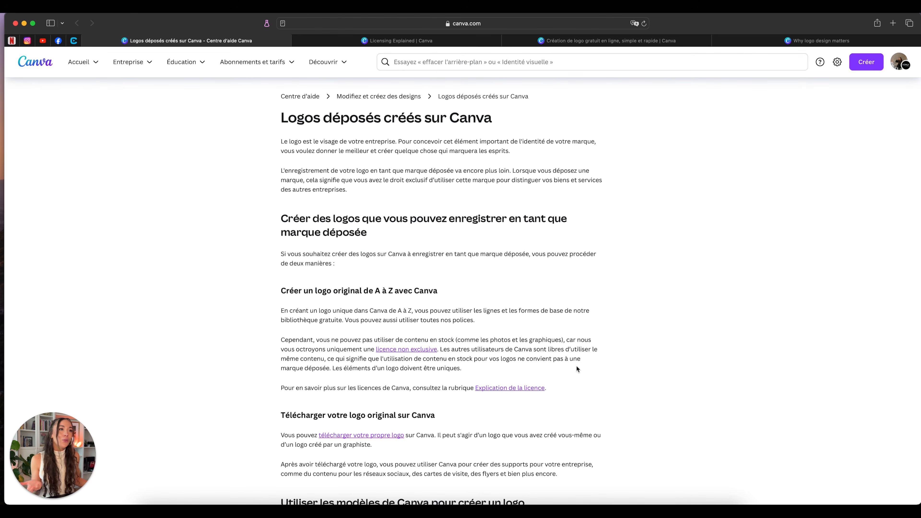
left_click(378, 44)
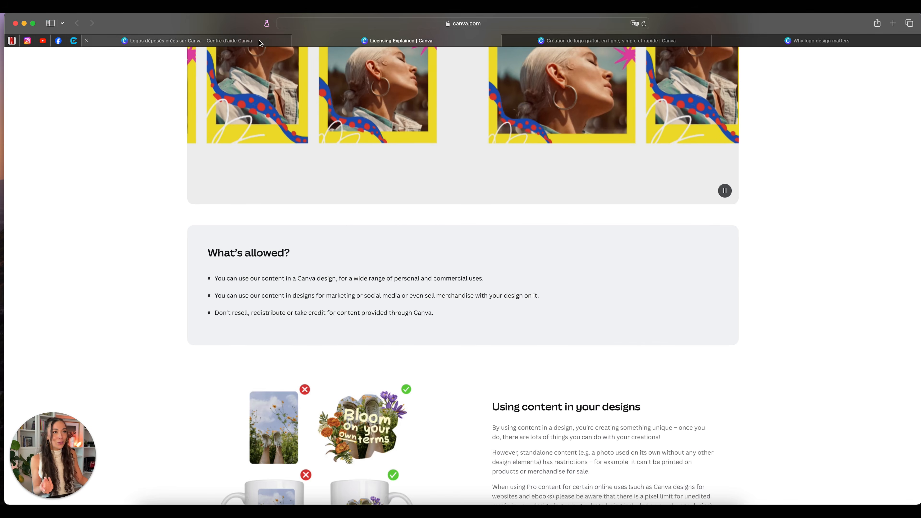
left_click(188, 40)
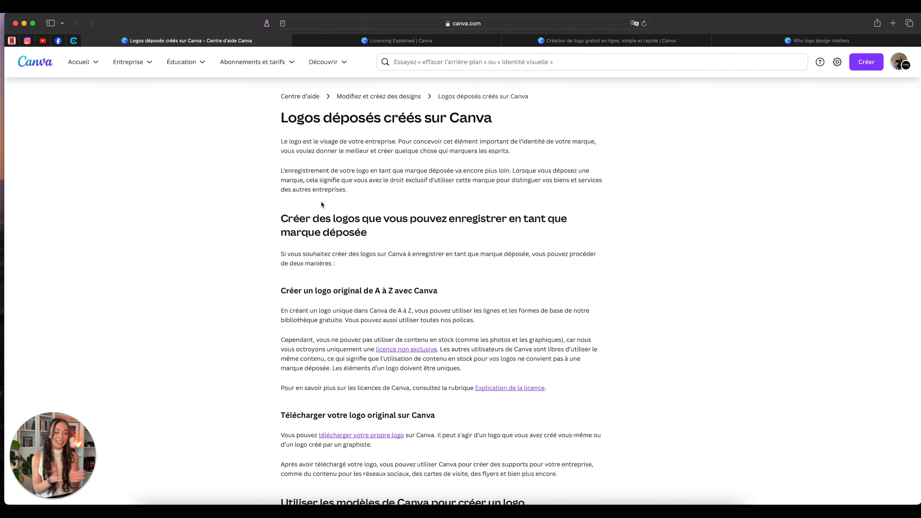